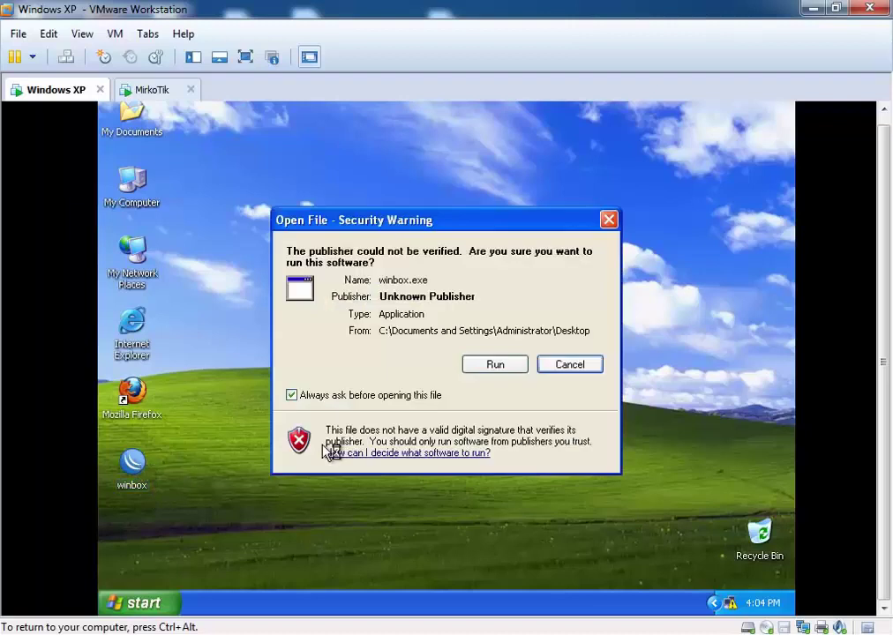
# Step: Launch the WinBox loader and pick router 00:0C:29:45:54:8F from the discovered neighbours
pyautogui.click(501, 364)
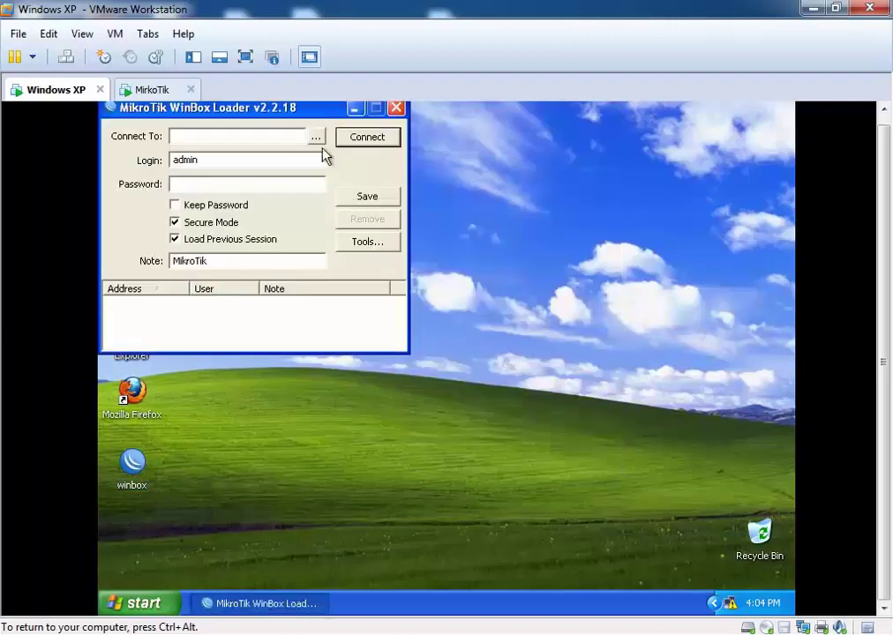
pyautogui.moveTo(293, 109); pyautogui.dragTo(481, 181)
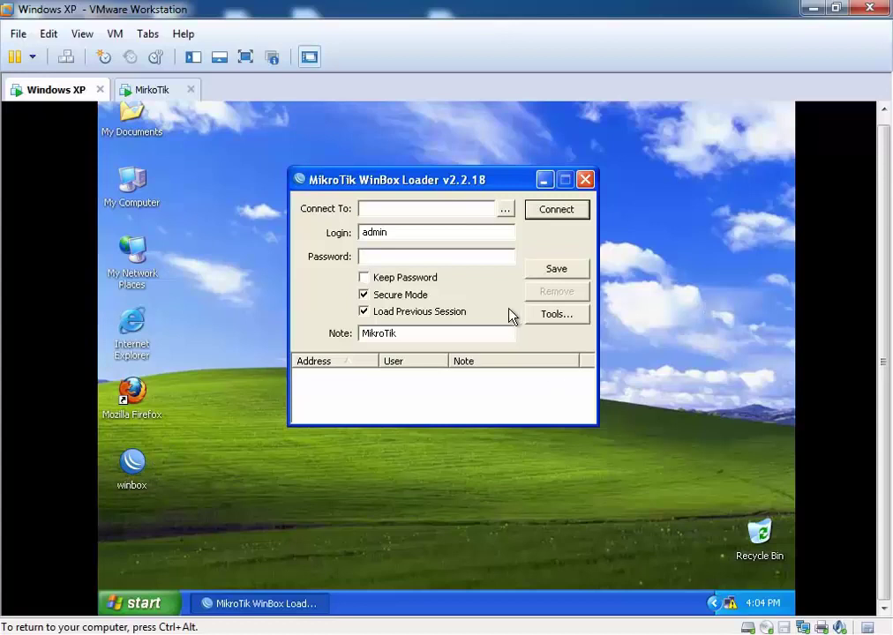
pyautogui.click(503, 210)
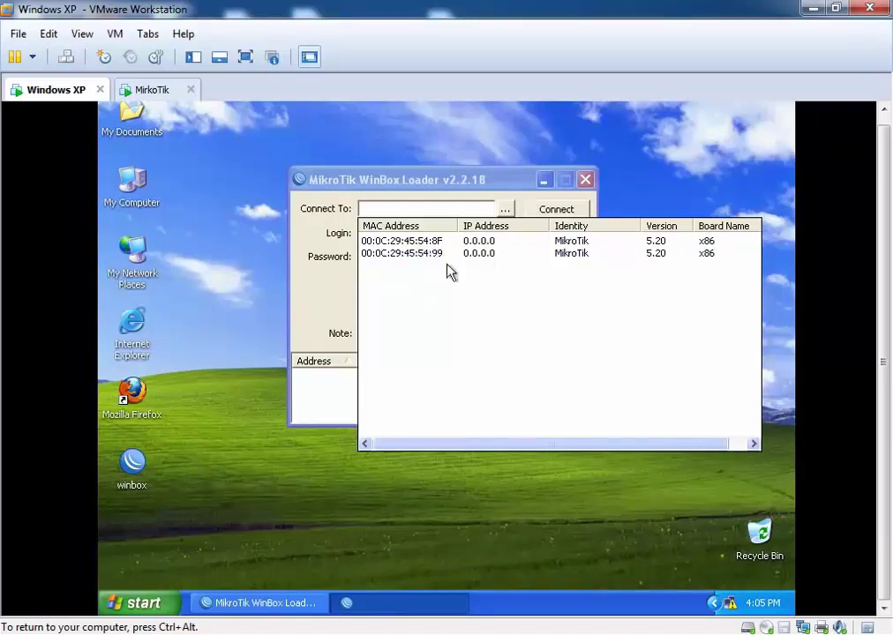
pyautogui.moveTo(426, 184); pyautogui.dragTo(403, 168)
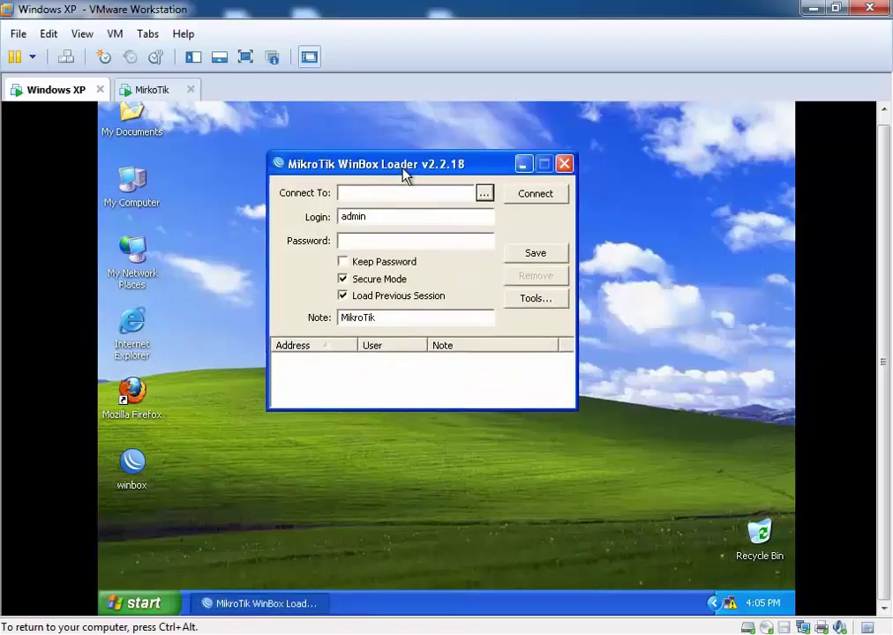
pyautogui.click(484, 193)
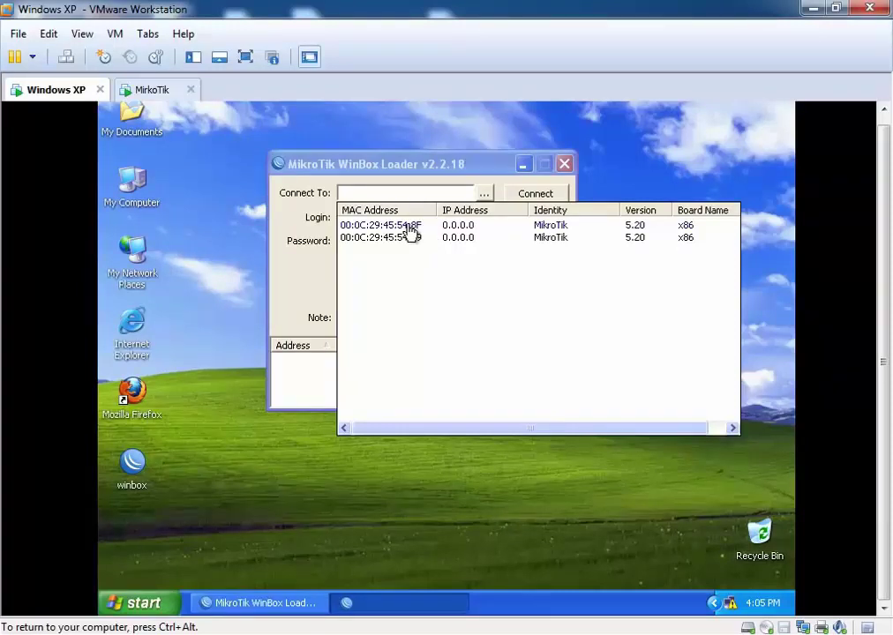
pyautogui.click(409, 228)
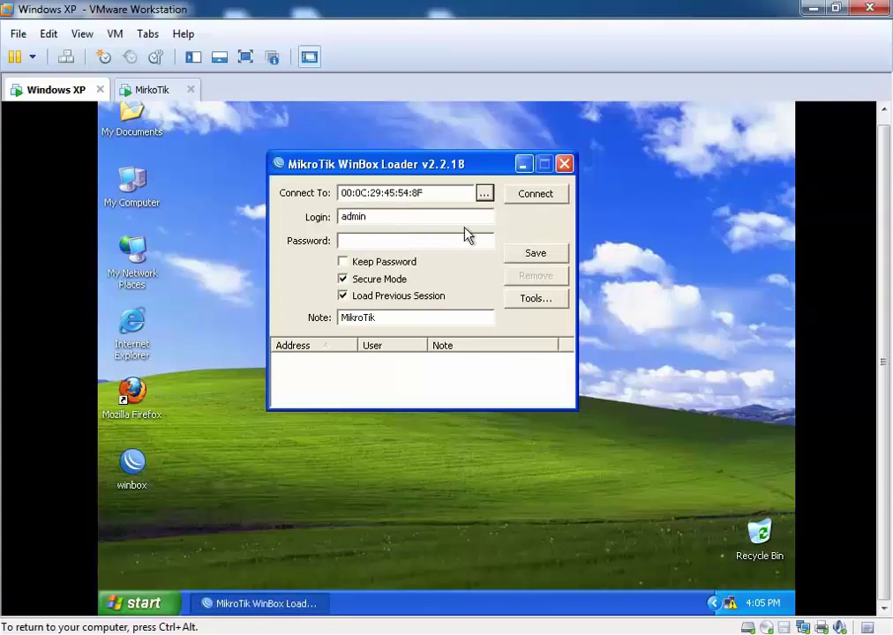
# Step: Connect to the router as admin, dismiss the welcome message, and list interfaces ether1 and ether2
pyautogui.click(532, 199)
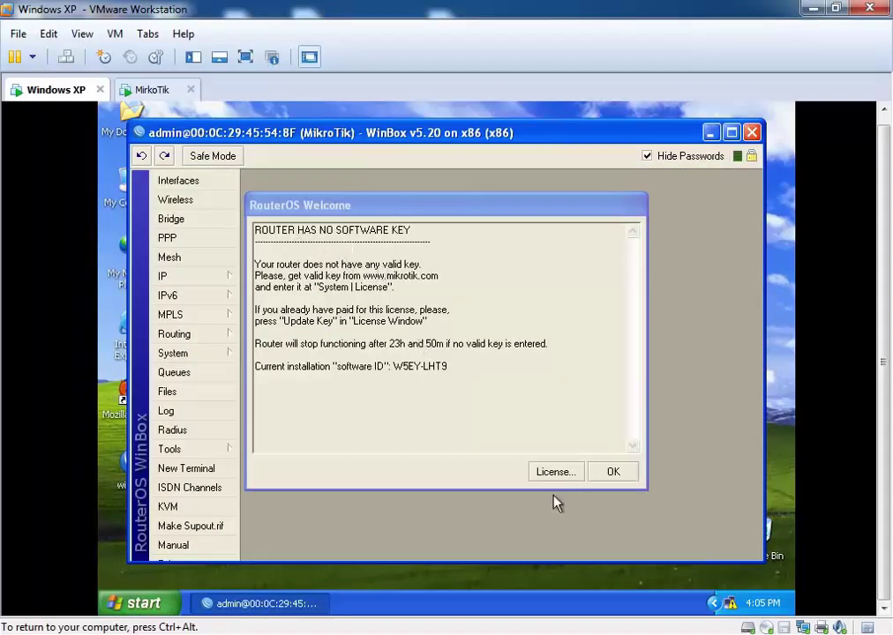
pyautogui.click(617, 473)
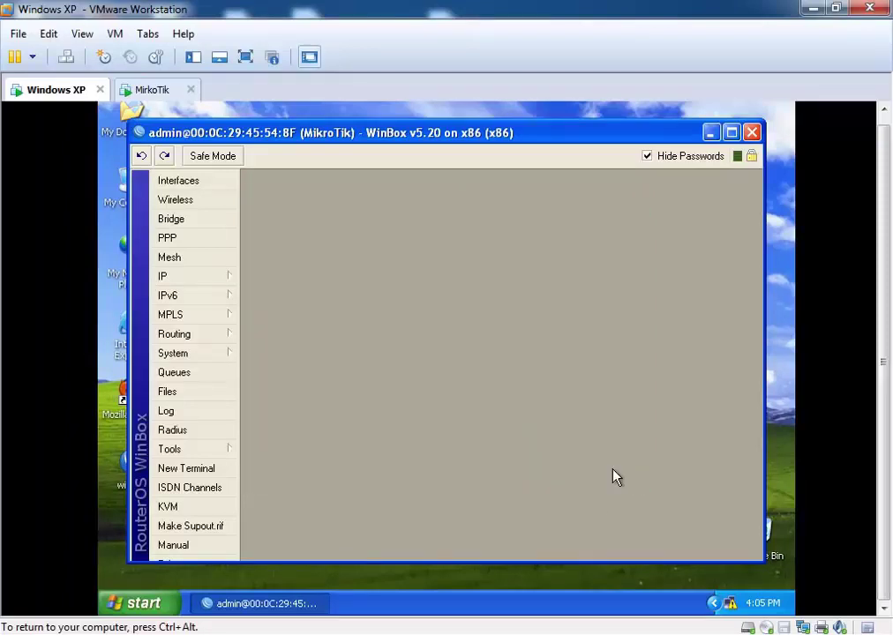
pyautogui.moveTo(402, 139); pyautogui.dragTo(436, 128)
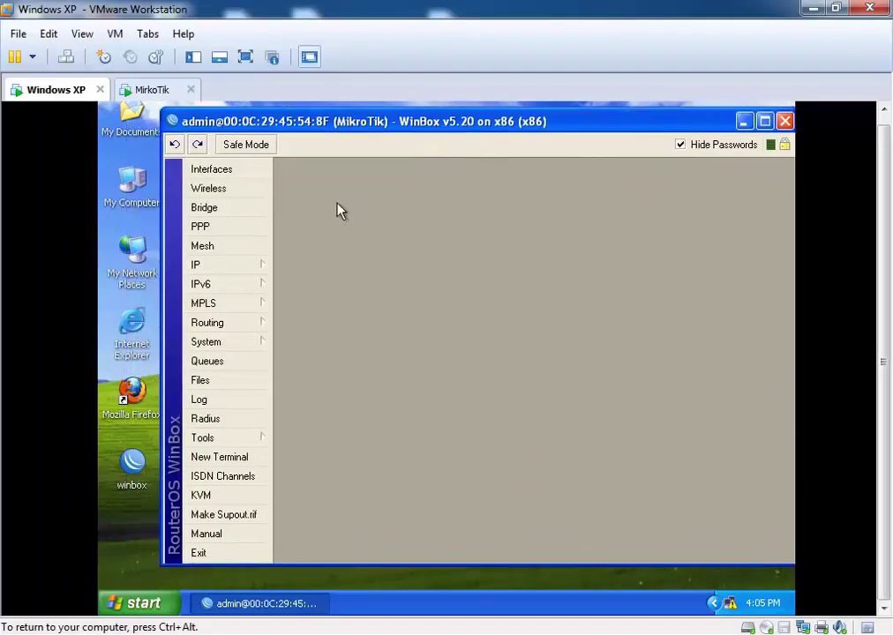
pyautogui.click(234, 174)
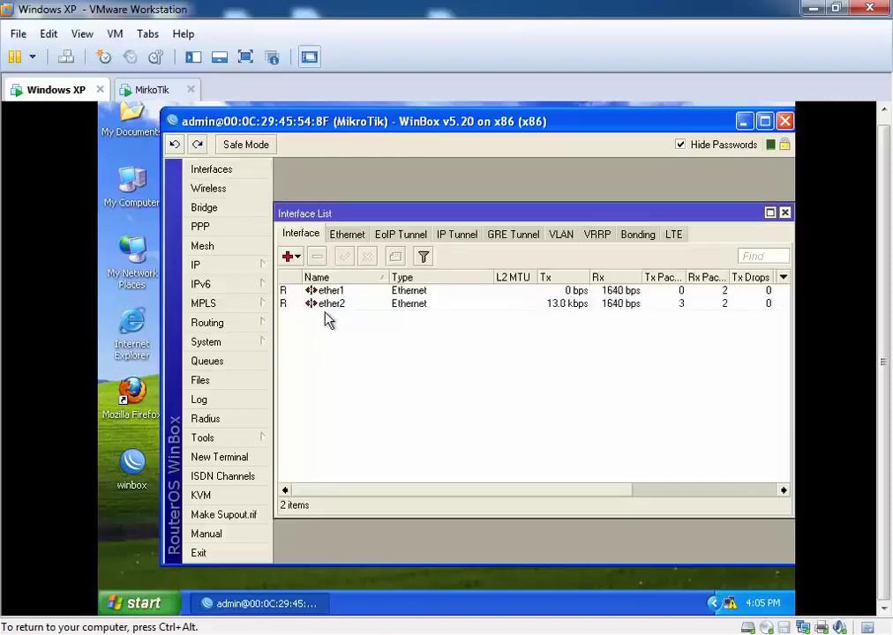
# Step: Rename interface ether1 to WAN
pyautogui.doubleClick(304, 291)
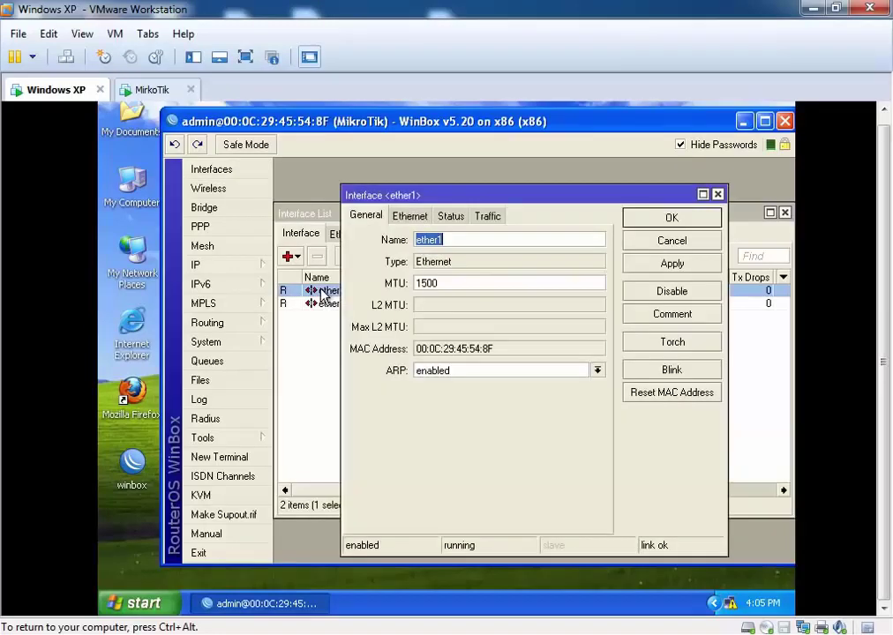
pyautogui.moveTo(536, 192); pyautogui.dragTo(534, 319)
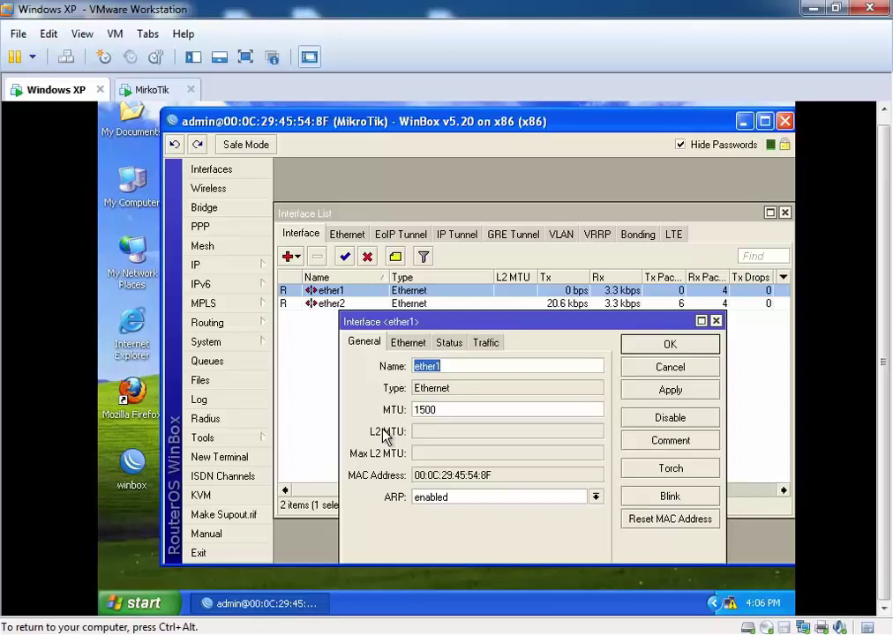
pyautogui.write('WAN')
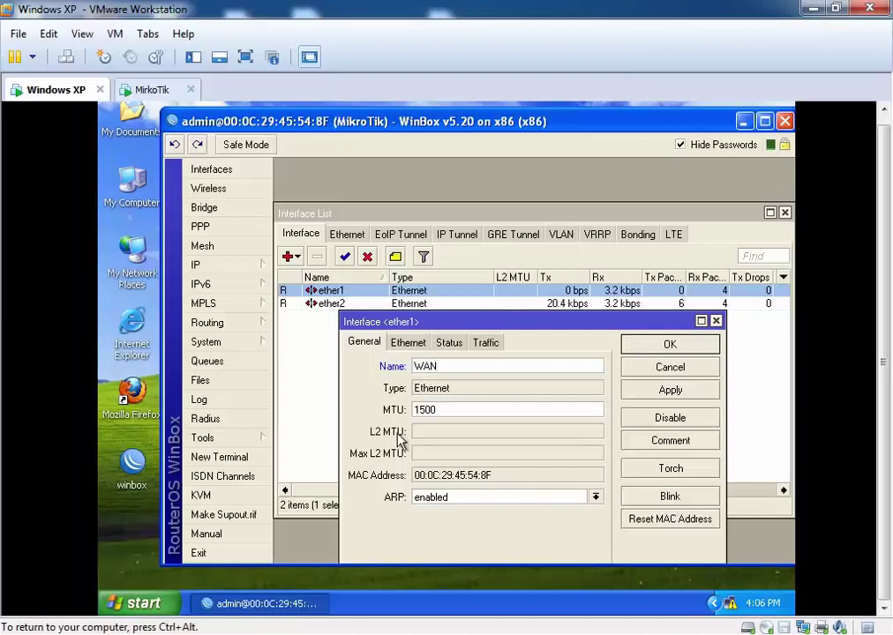
pyautogui.click(666, 389)
pyautogui.click(635, 344)
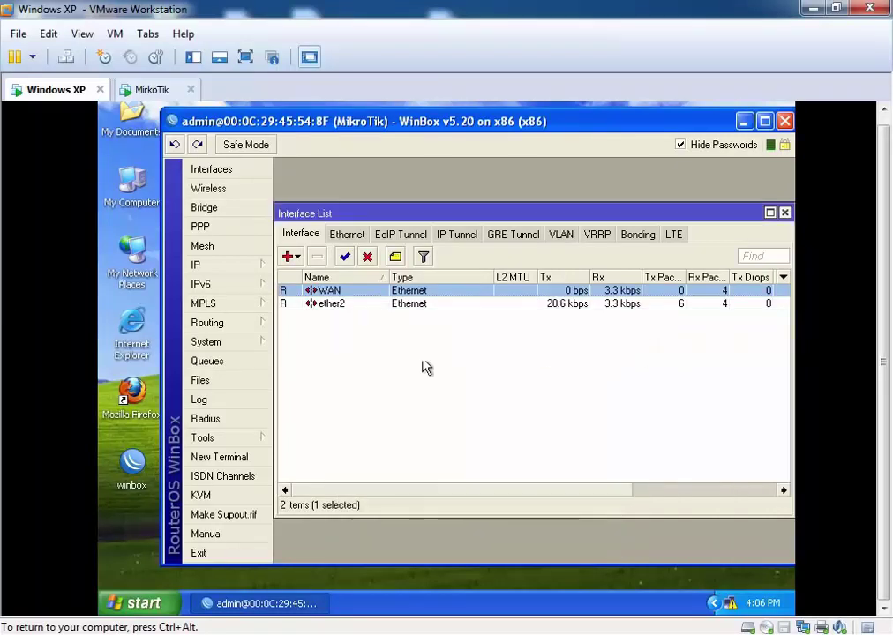
# Step: Rename interface ether2 to LAN and check both interfaces in the list
pyautogui.click(338, 304)
pyautogui.doubleClick(337, 304)
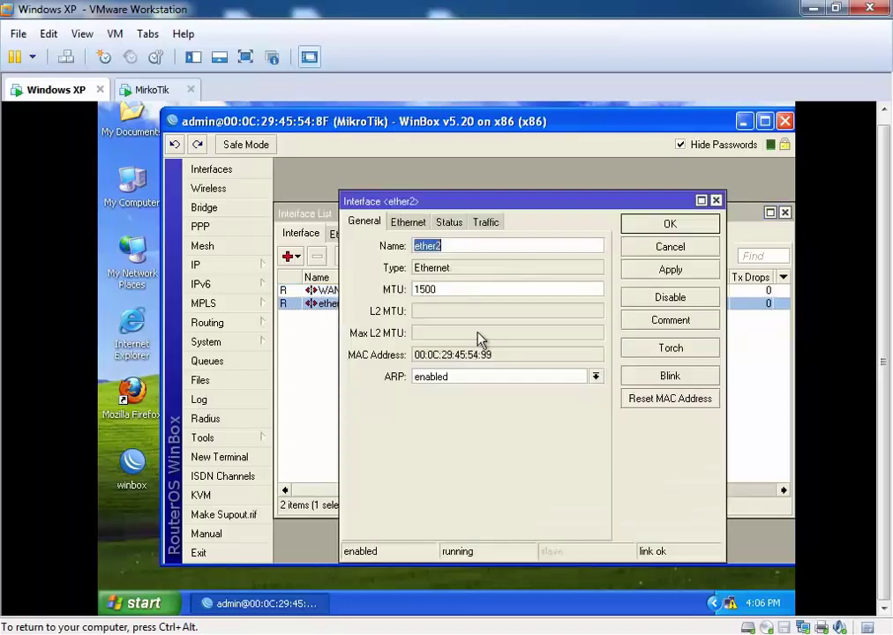
pyautogui.write('LAN')
pyautogui.click(663, 271)
pyautogui.click(657, 225)
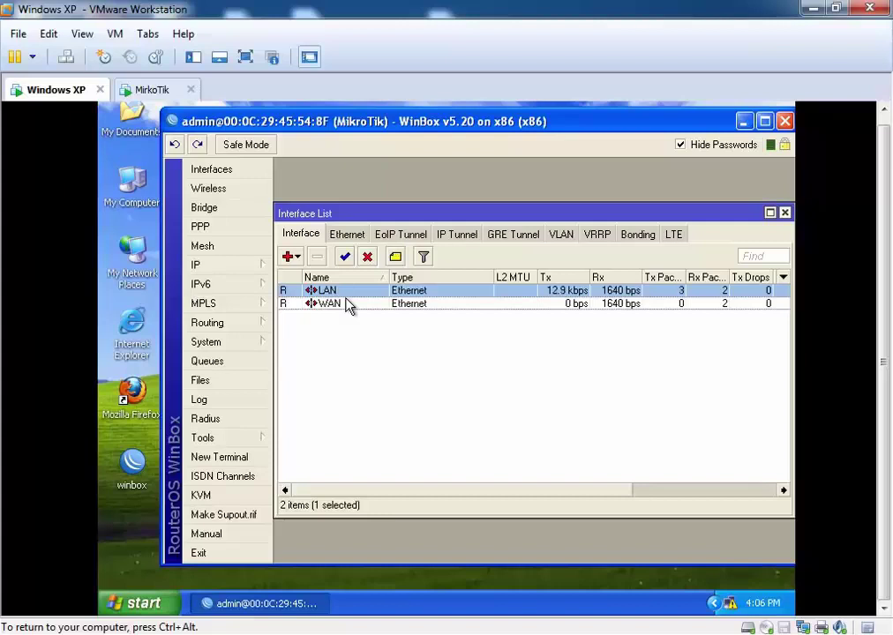
pyautogui.moveTo(519, 214); pyautogui.dragTo(531, 201)
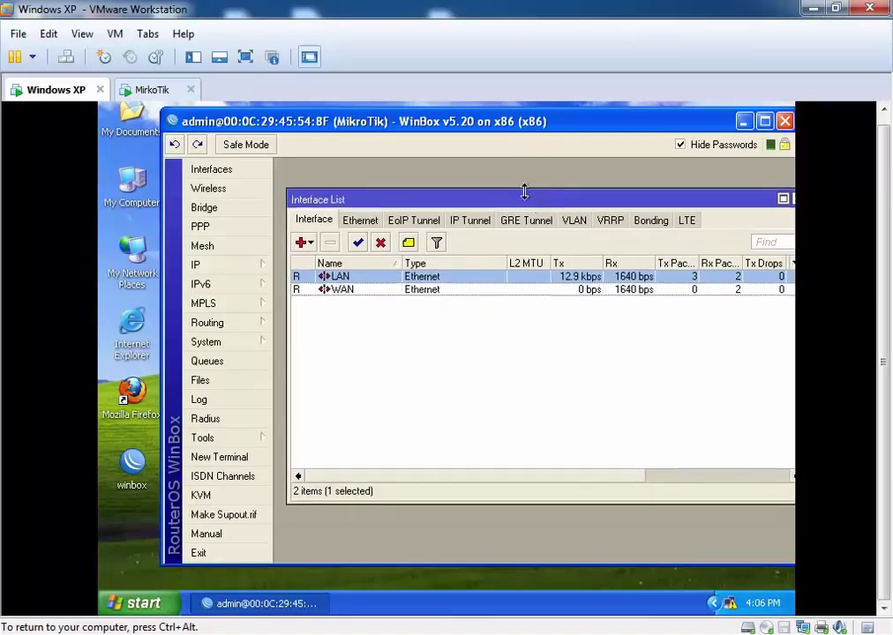
pyautogui.click(346, 292)
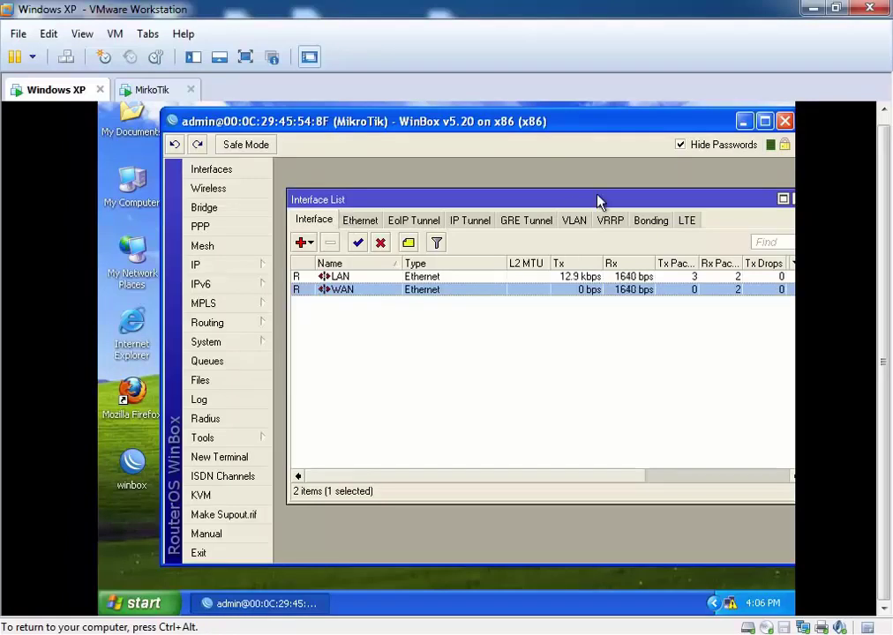
pyautogui.moveTo(614, 206); pyautogui.dragTo(595, 203)
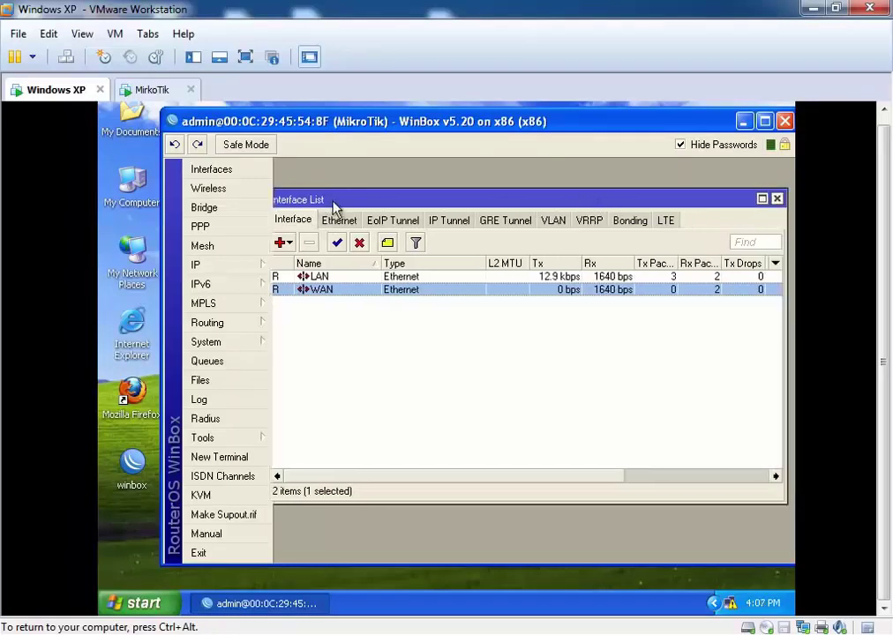
pyautogui.click(227, 269)
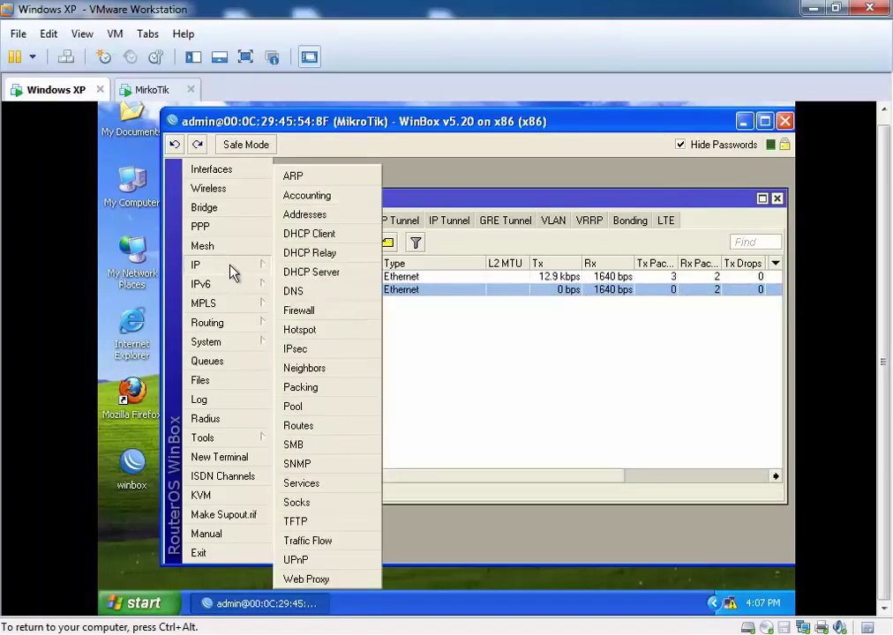
# Step: Add IP address 10.0.0.5/8 on the WAN interface in the Address List
pyautogui.click(319, 217)
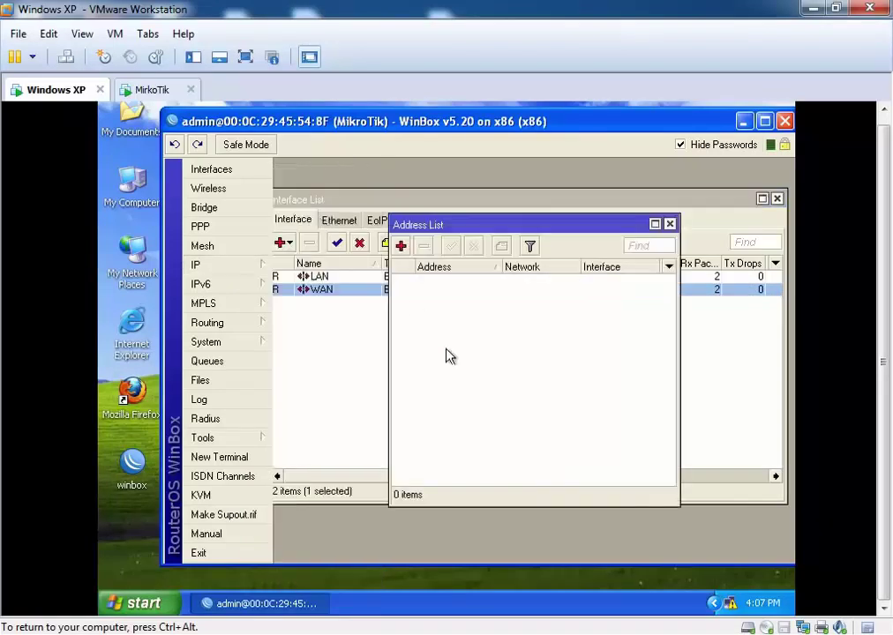
pyautogui.click(400, 246)
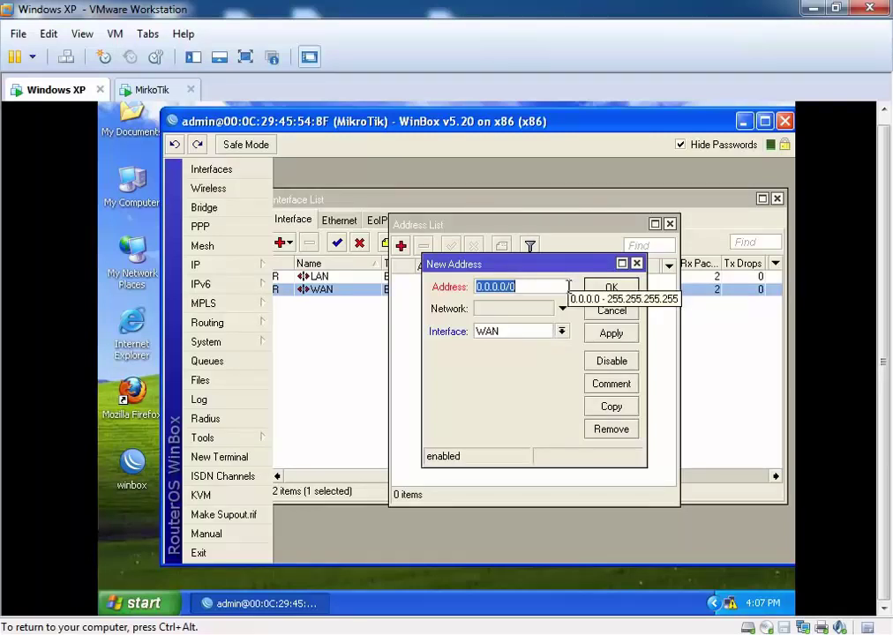
pyautogui.write('10')
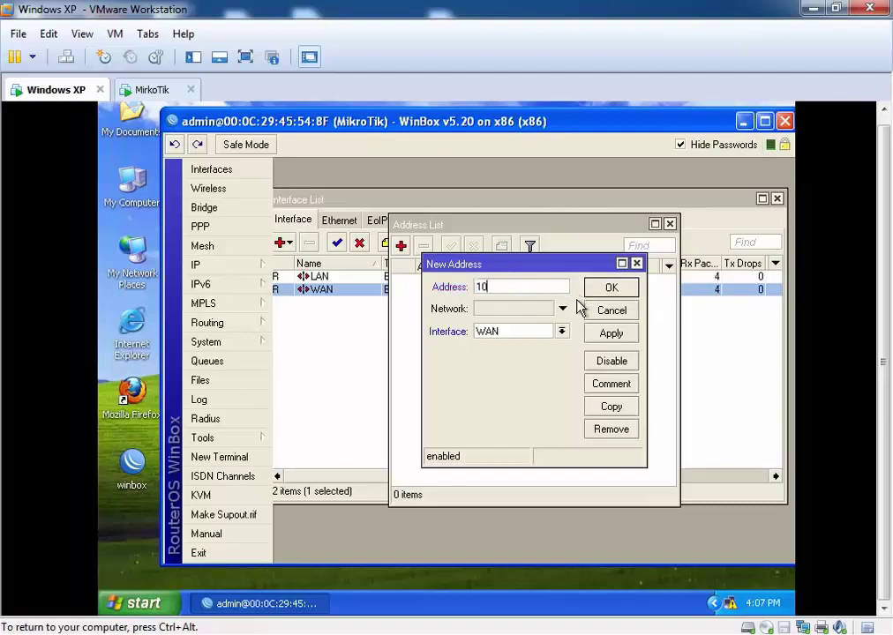
pyautogui.write('.0.05')
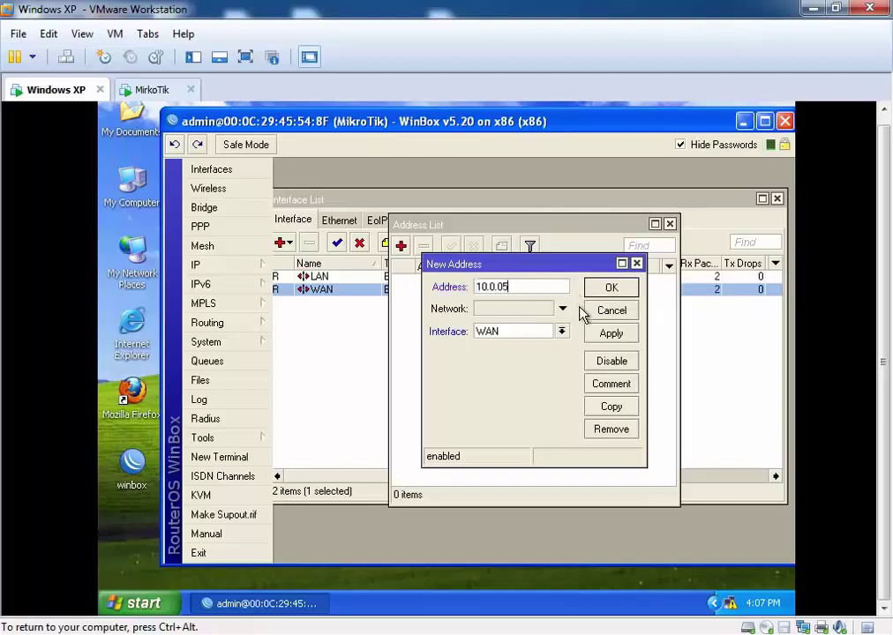
pyautogui.press('Left')
pyautogui.write('.')
pyautogui.press('End')
pyautogui.write('/8')
pyautogui.moveTo(521, 287); pyautogui.dragTo(515, 286)
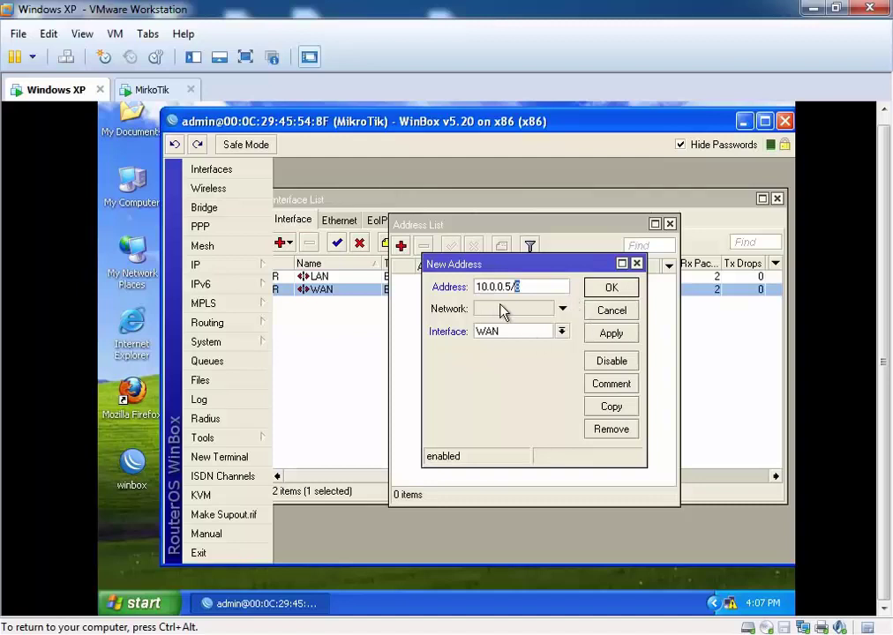
pyautogui.click(597, 338)
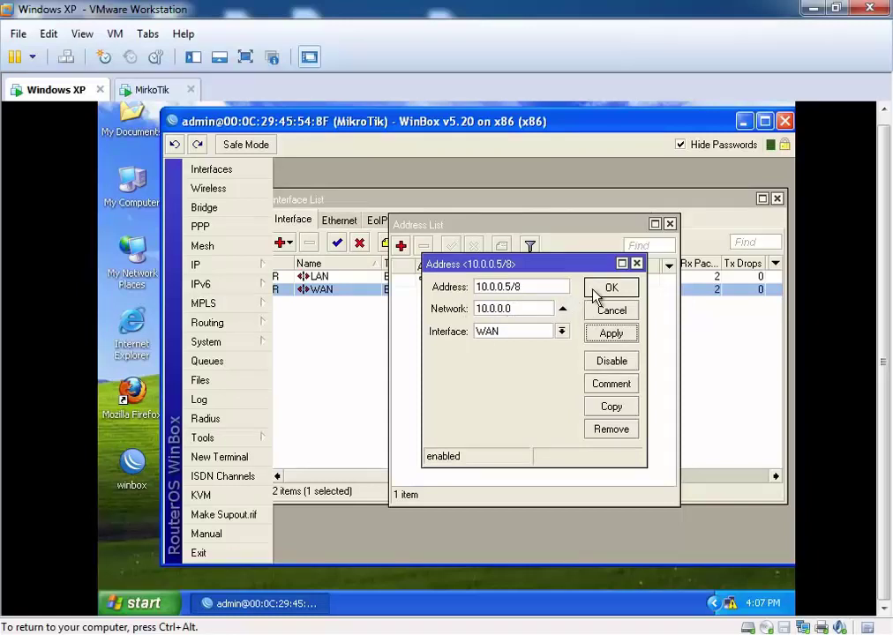
pyautogui.click(622, 285)
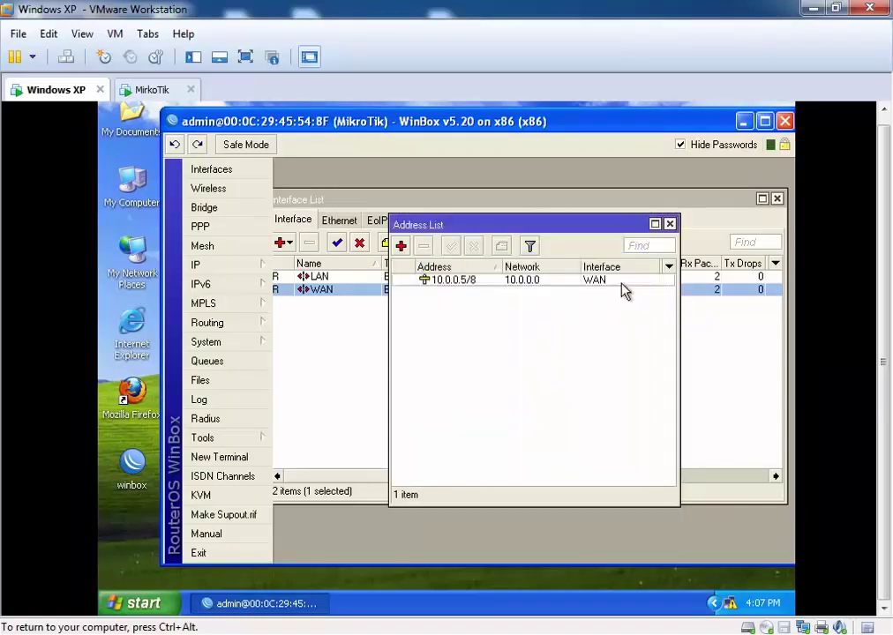
# Step: Add IP address 192.168.0.1/24 on the LAN interface
pyautogui.click(400, 247)
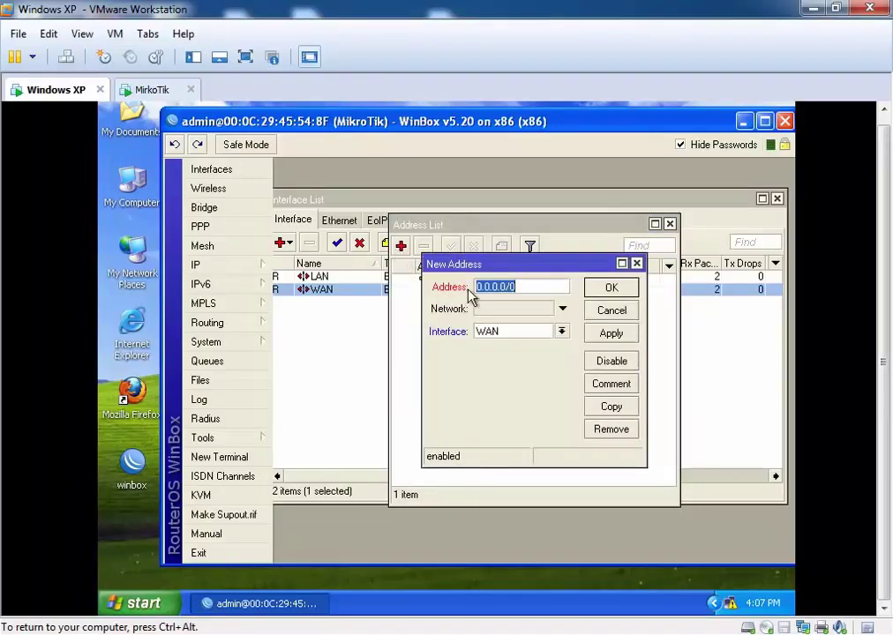
pyautogui.write('192.168')
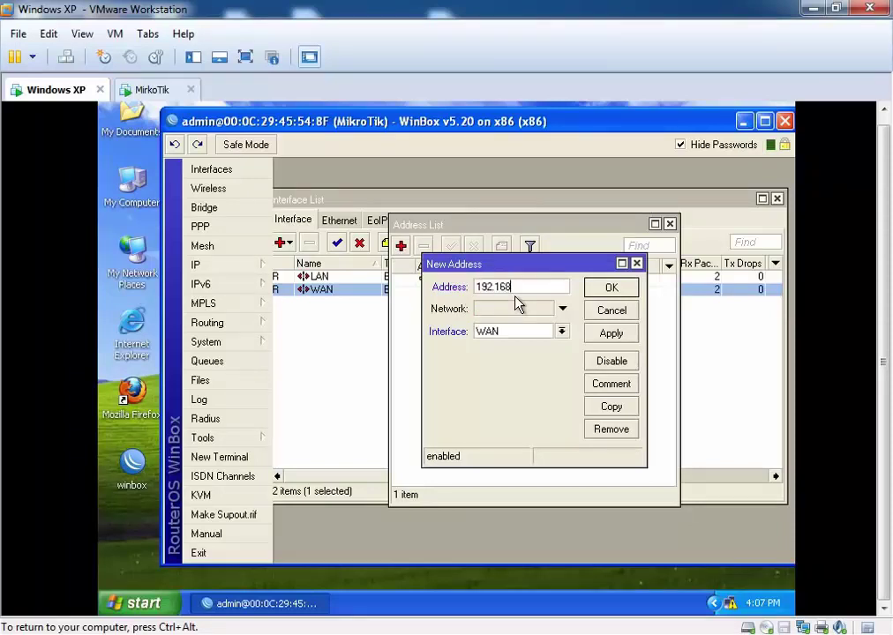
pyautogui.write('.0.1/24')
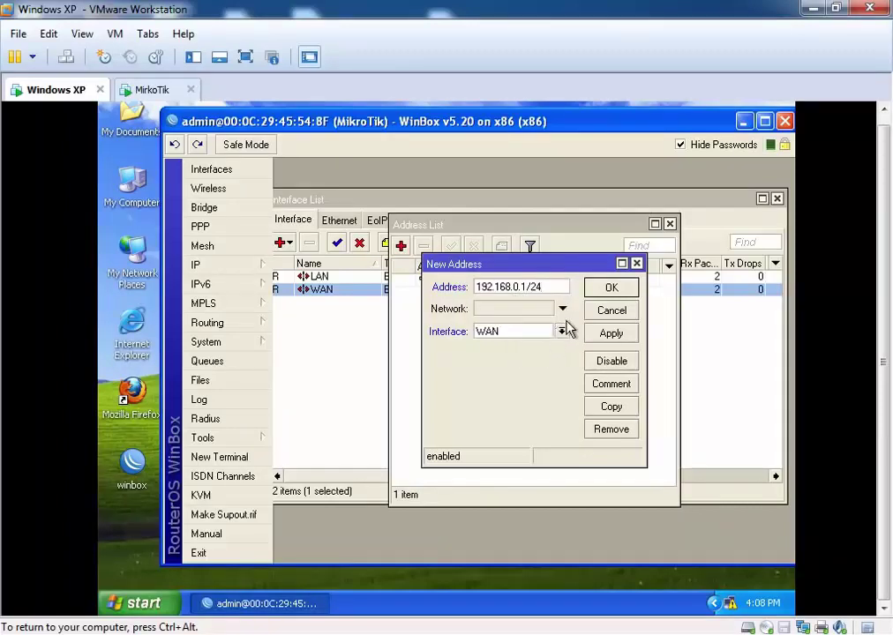
pyautogui.click(561, 331)
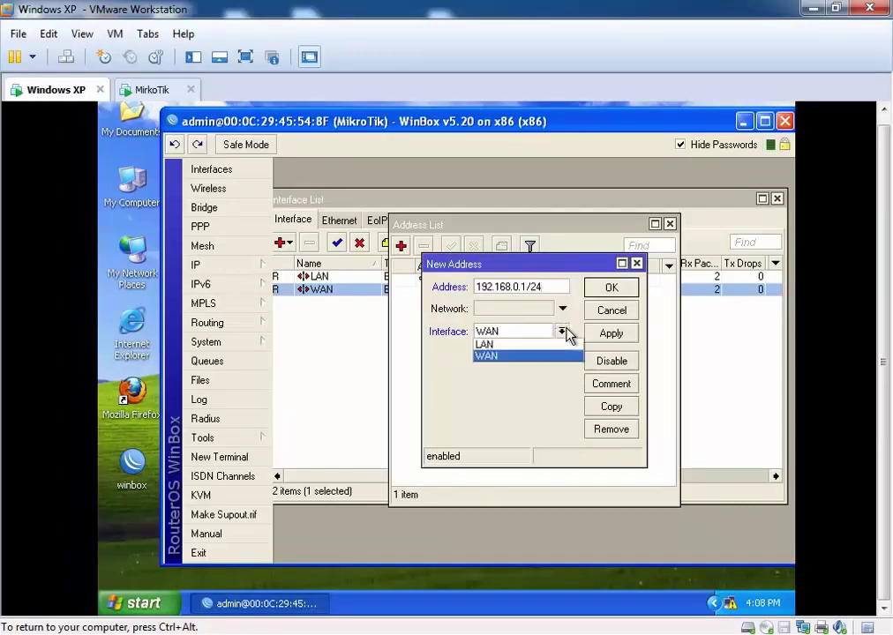
pyautogui.click(515, 344)
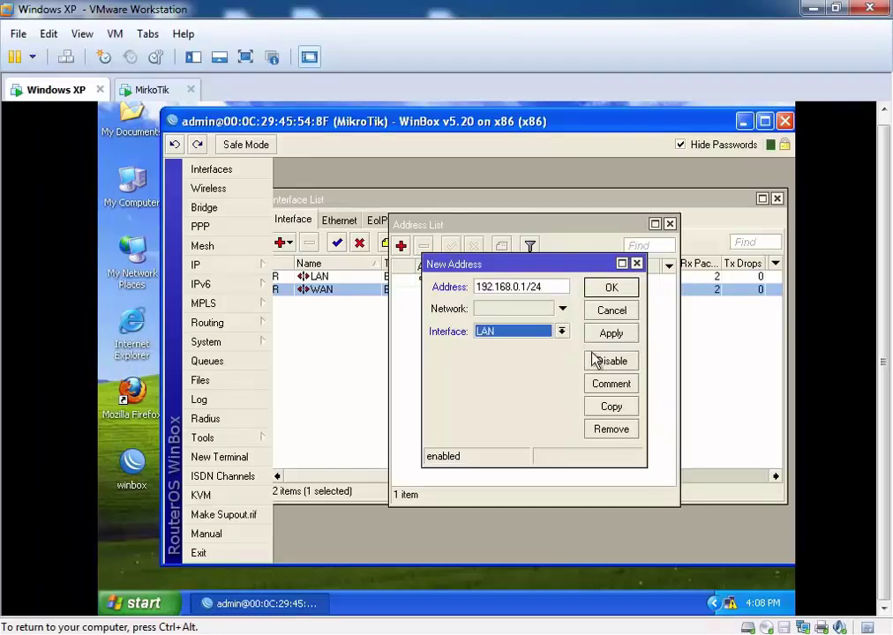
pyautogui.click(617, 332)
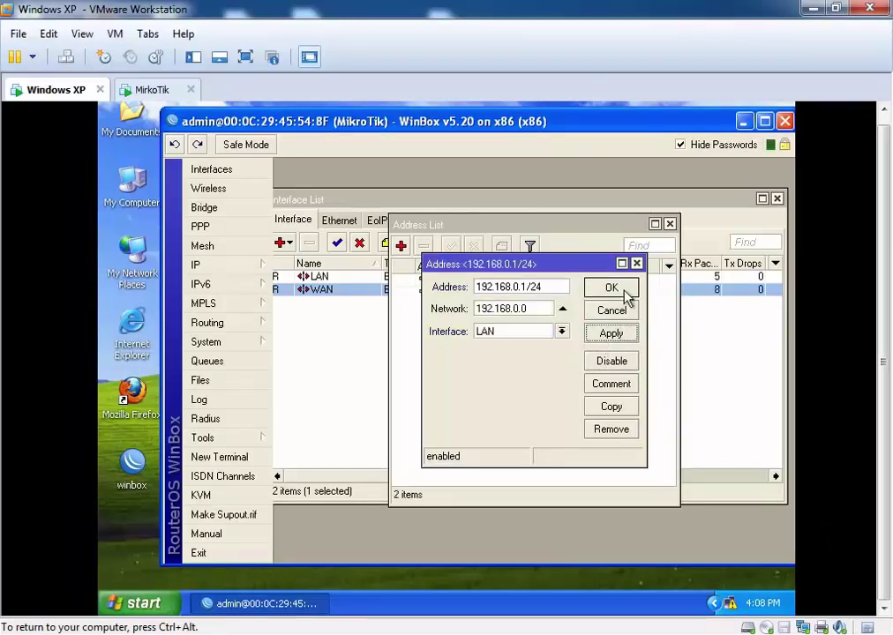
pyautogui.click(628, 291)
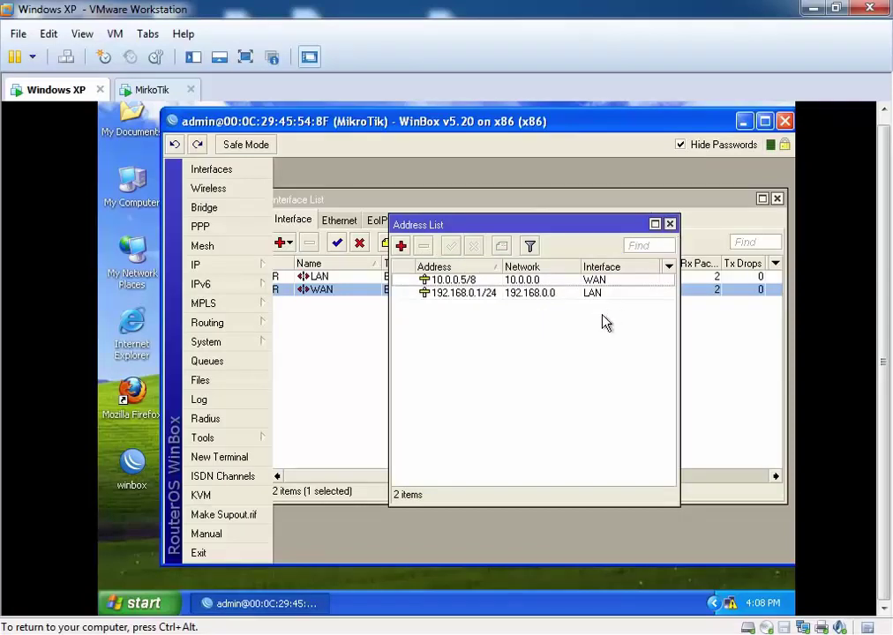
pyautogui.click(232, 267)
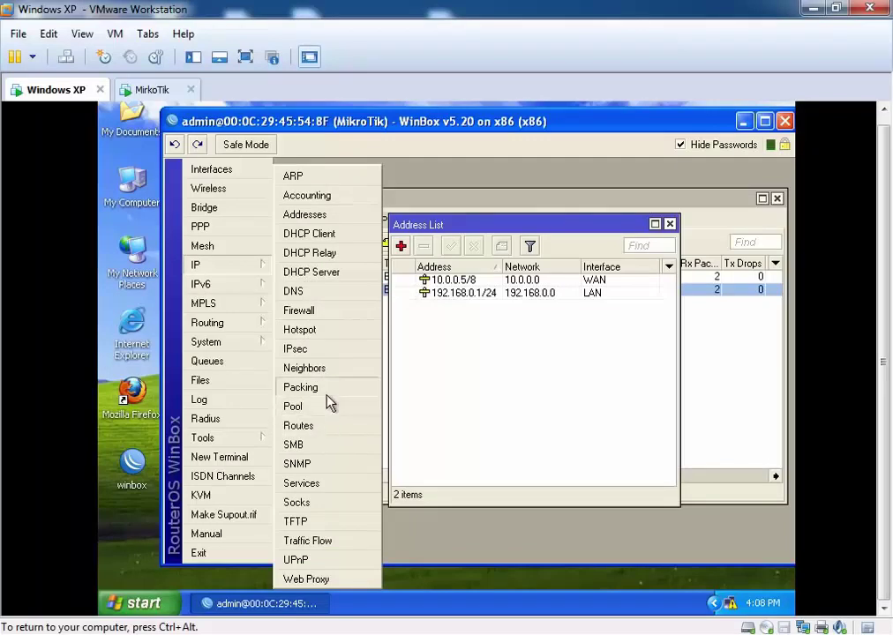
# Step: Open the router's DNS Settings from the IP menu
pyautogui.click(299, 299)
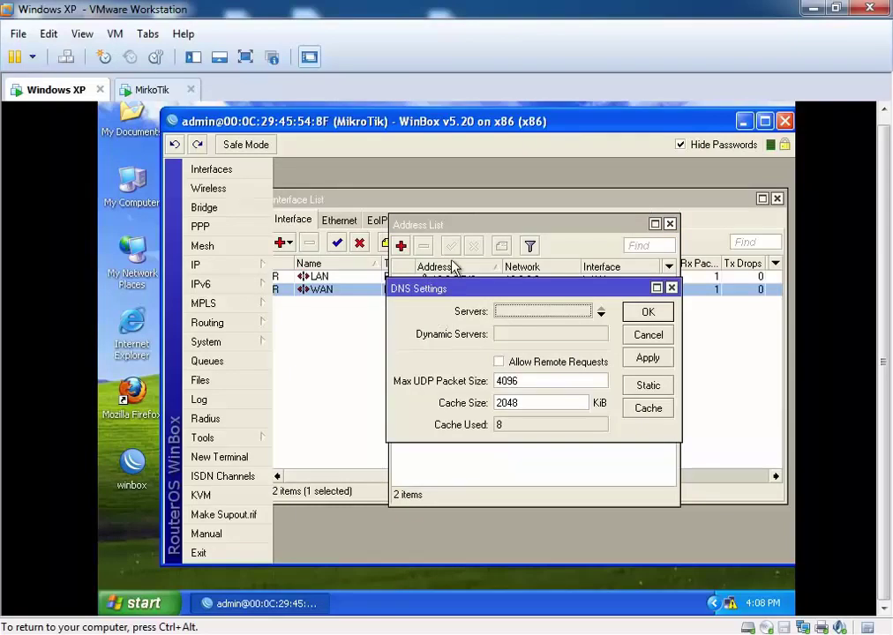
pyautogui.moveTo(470, 291); pyautogui.dragTo(388, 324)
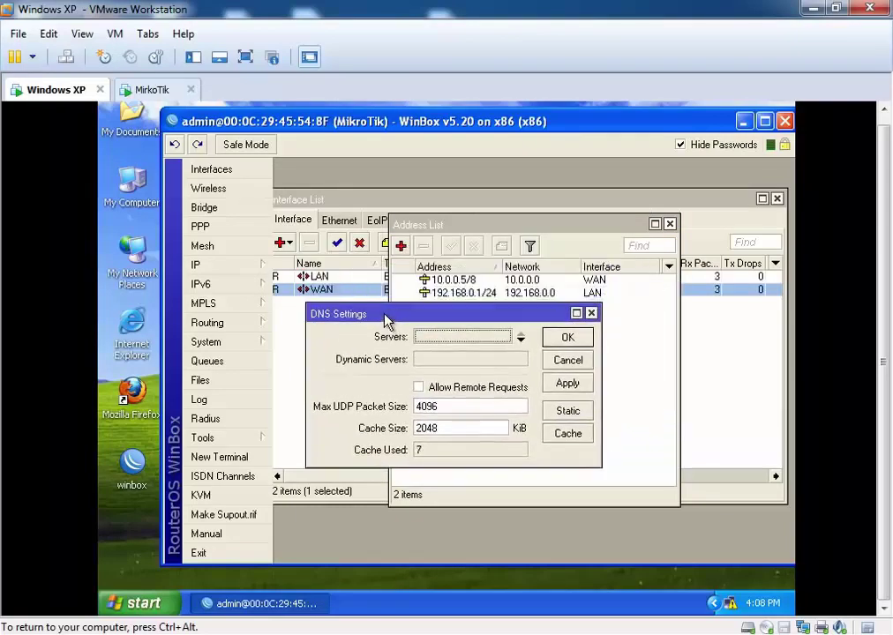
pyautogui.moveTo(385, 320); pyautogui.dragTo(367, 302)
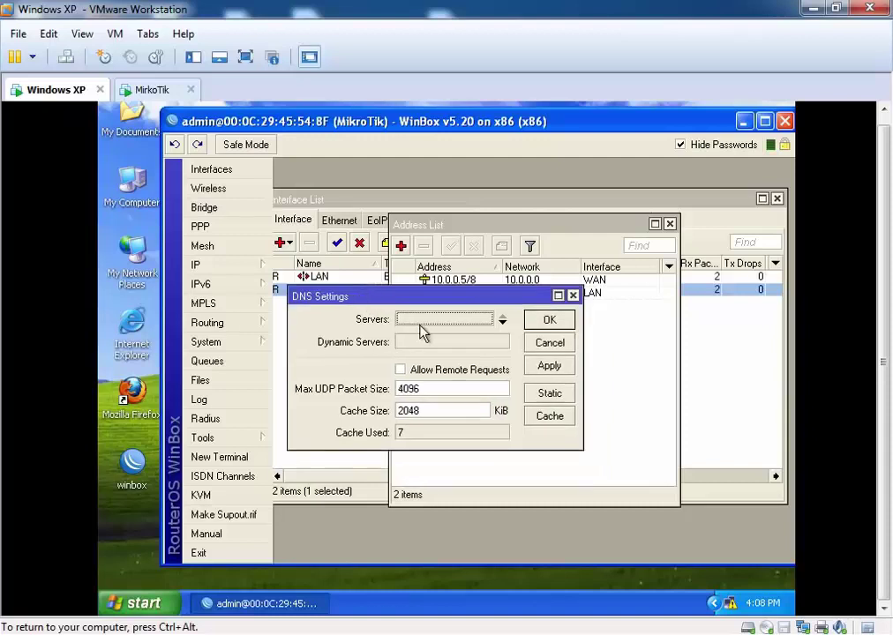
pyautogui.moveTo(411, 296); pyautogui.dragTo(426, 266)
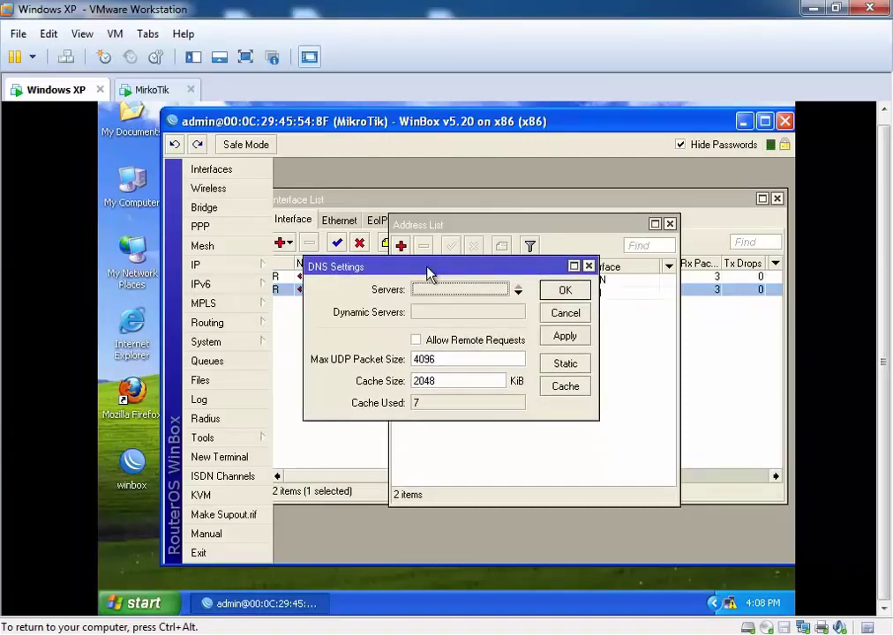
pyautogui.moveTo(426, 268); pyautogui.dragTo(450, 225)
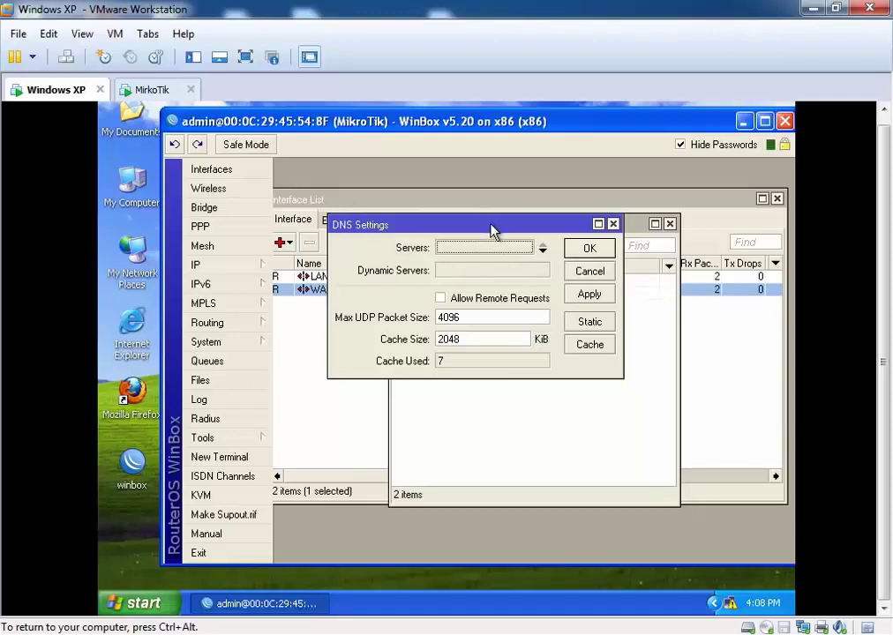
pyautogui.moveTo(492, 231); pyautogui.dragTo(533, 310)
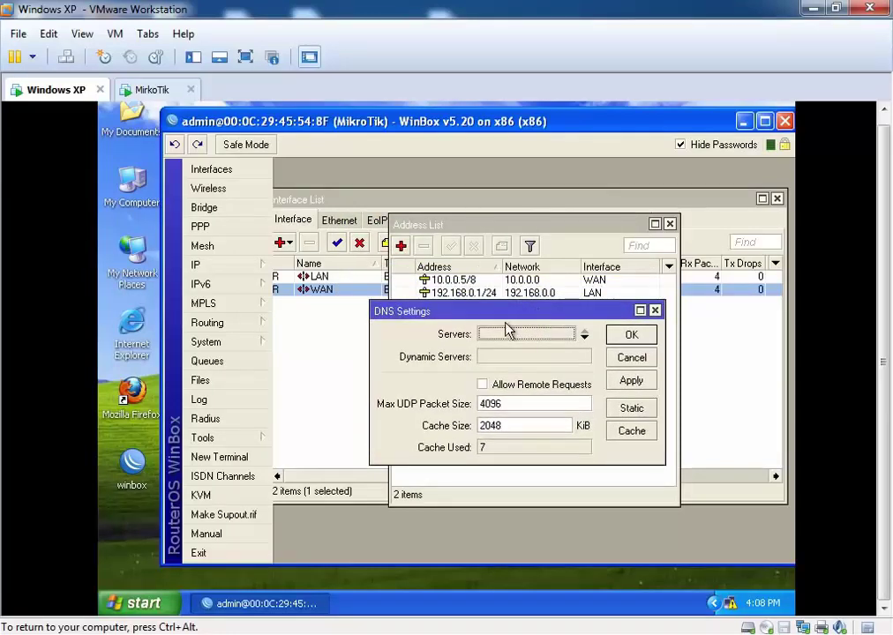
# Step: Enter DNS servers 8.8.8.8 and 8.8.4.4
pyautogui.click(584, 335)
pyautogui.write('8.8.8.8')
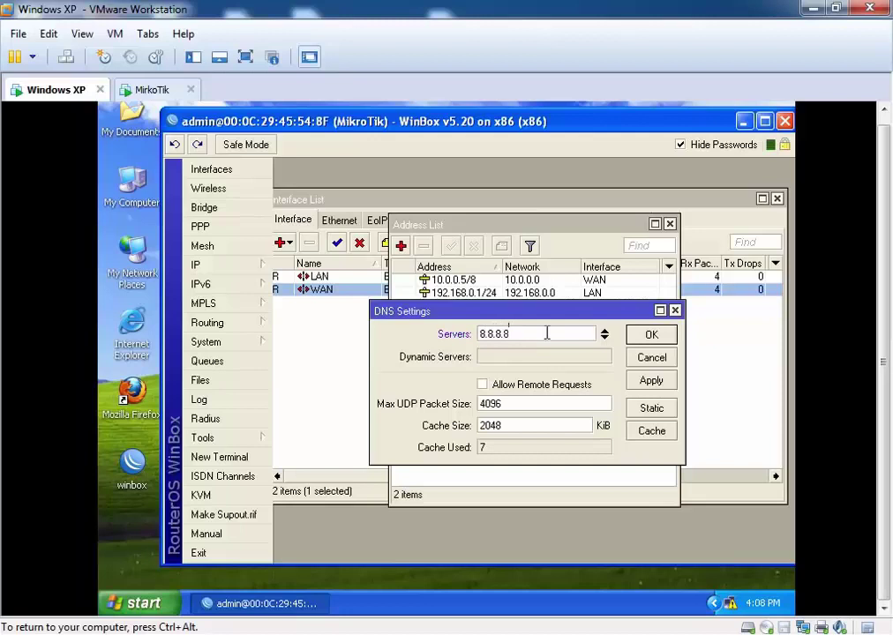
pyautogui.click(604, 339)
pyautogui.write('8.8')
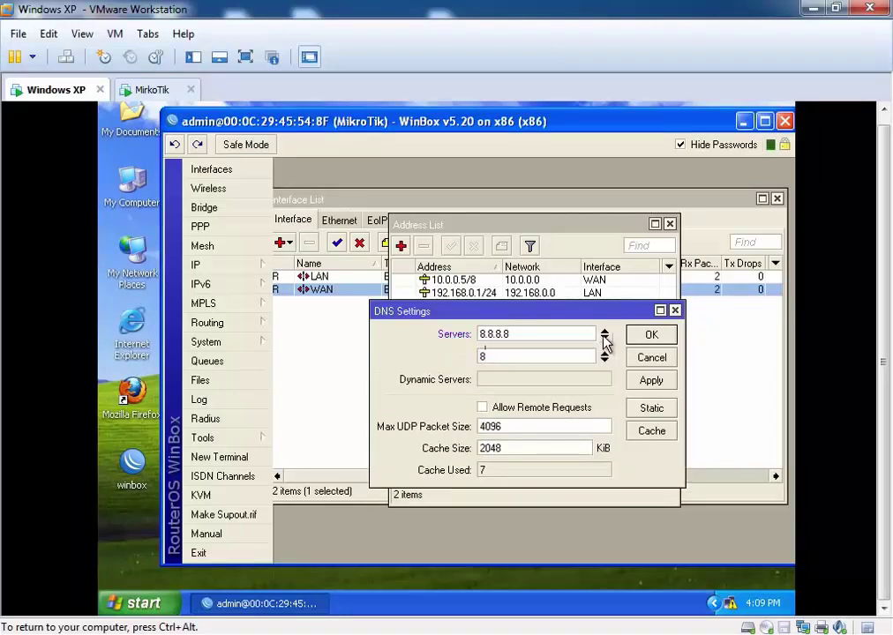
pyautogui.press('BackSpace')
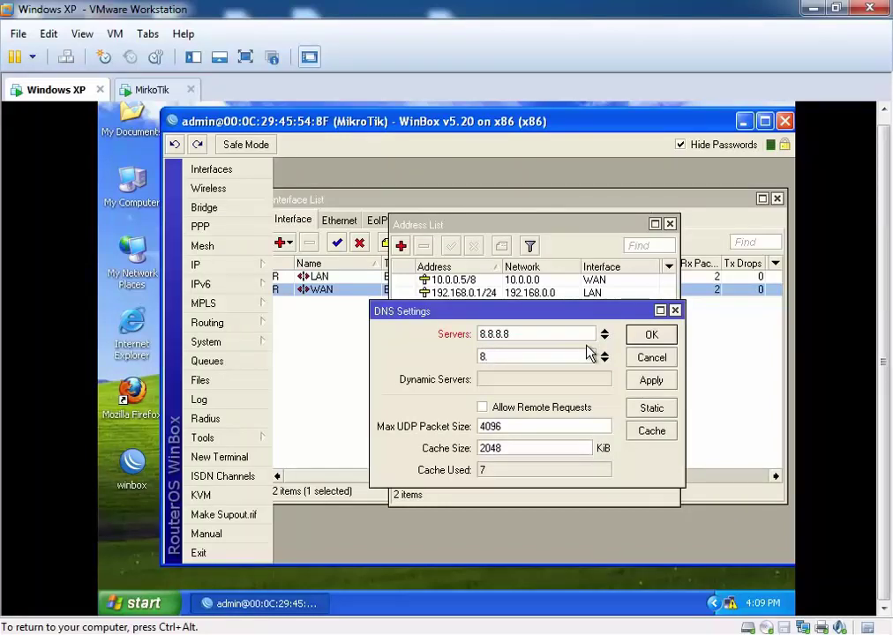
pyautogui.write('8')
pyautogui.press('BackSpace')
pyautogui.press('BackSpace')
pyautogui.write('.4.4')
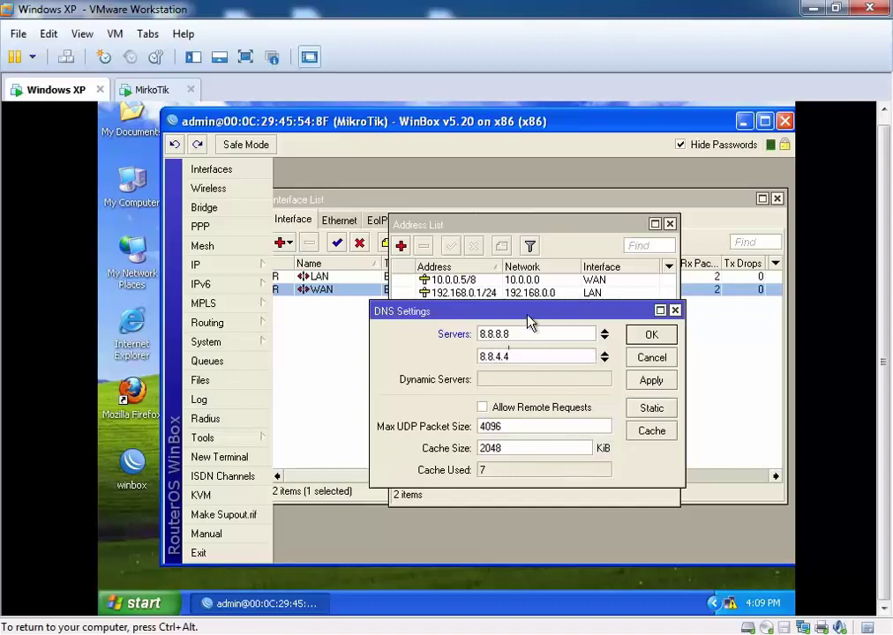
pyautogui.moveTo(523, 305); pyautogui.dragTo(514, 276)
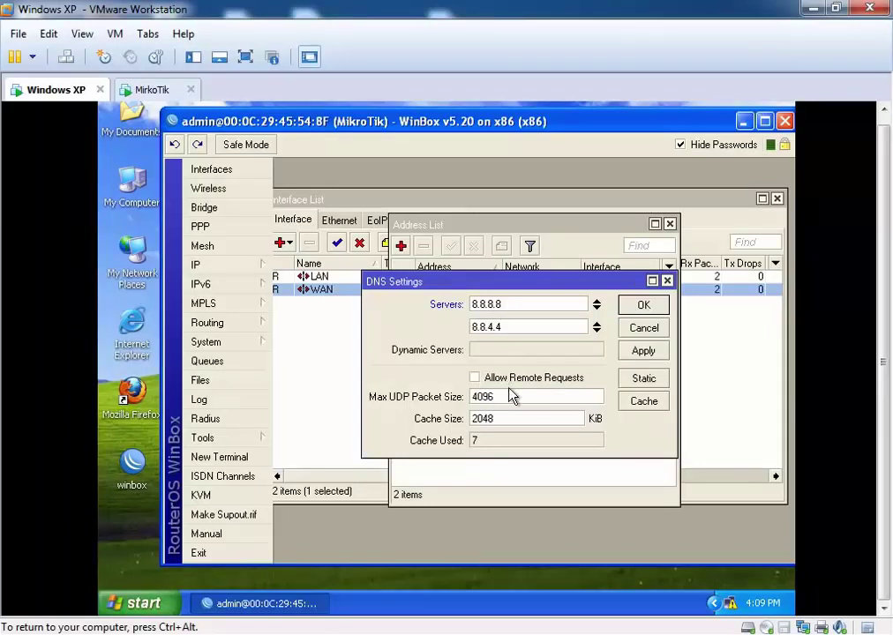
pyautogui.moveTo(481, 289); pyautogui.dragTo(422, 241)
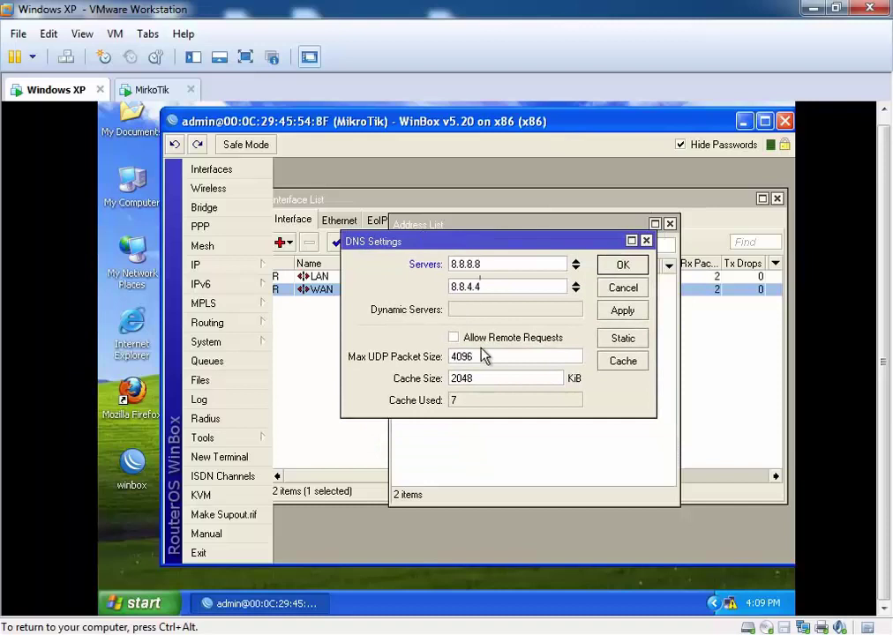
# Step: Tick Allow Remote Requests so LAN clients can use the router's DNS
pyautogui.click(453, 341)
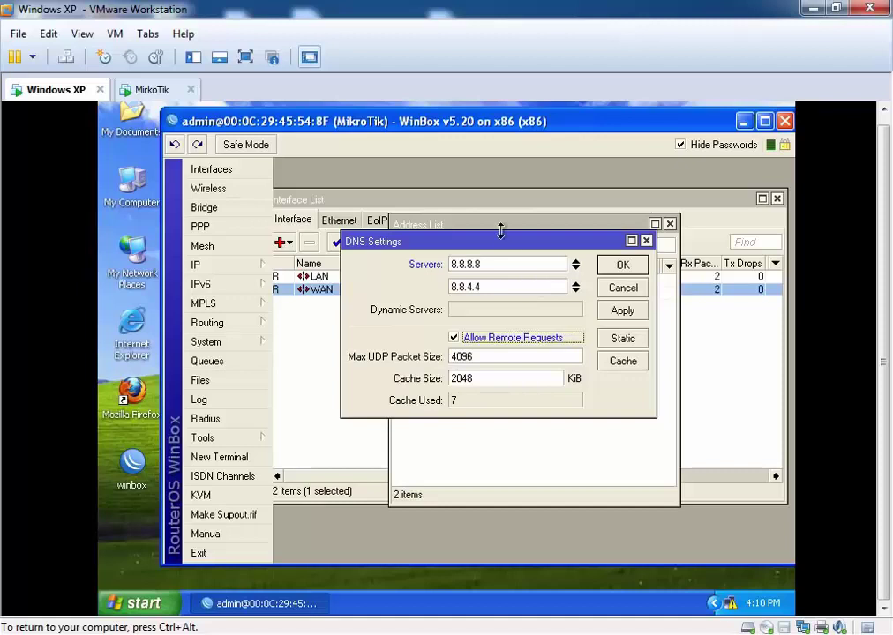
pyautogui.moveTo(504, 248); pyautogui.dragTo(527, 288)
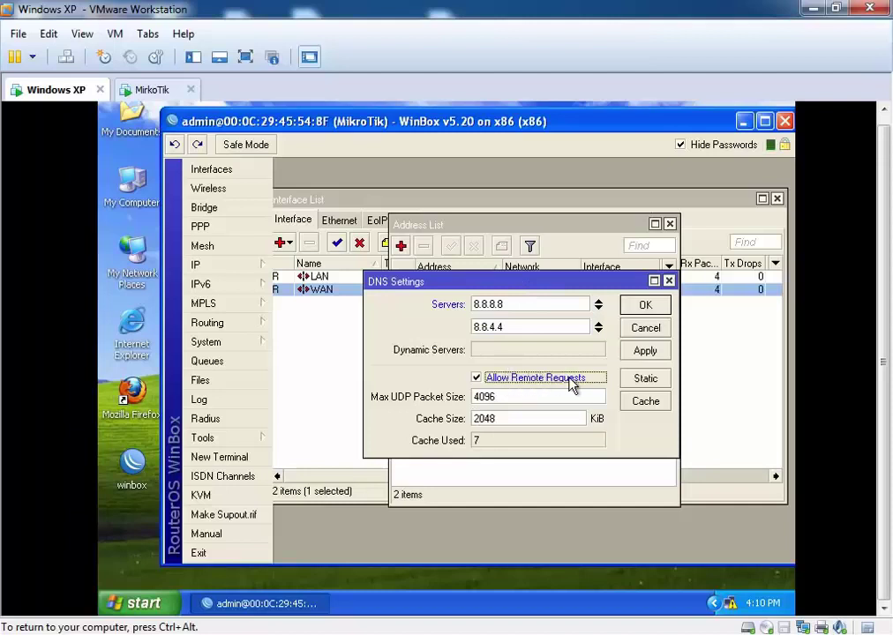
pyautogui.moveTo(476, 286); pyautogui.dragTo(449, 254)
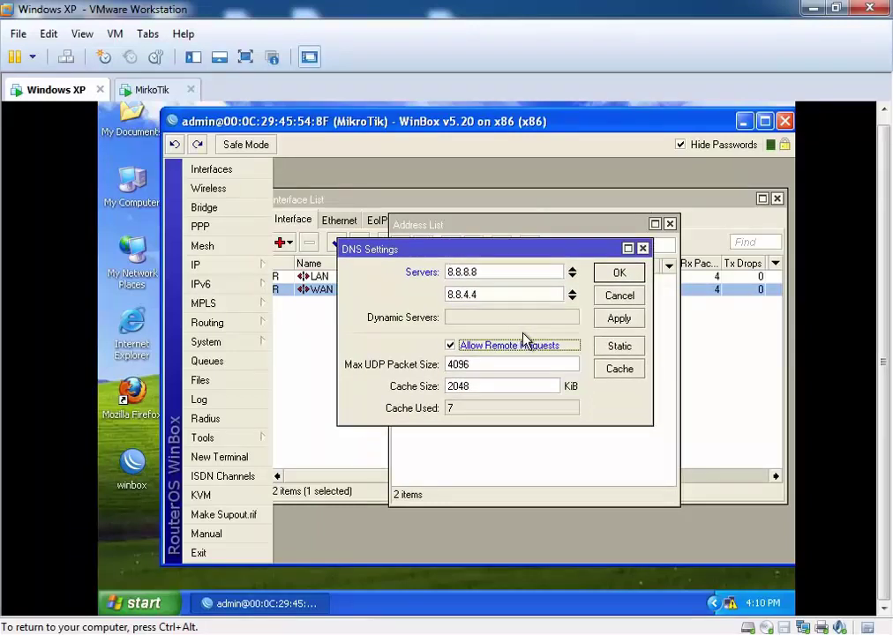
pyautogui.moveTo(495, 250); pyautogui.dragTo(519, 282)
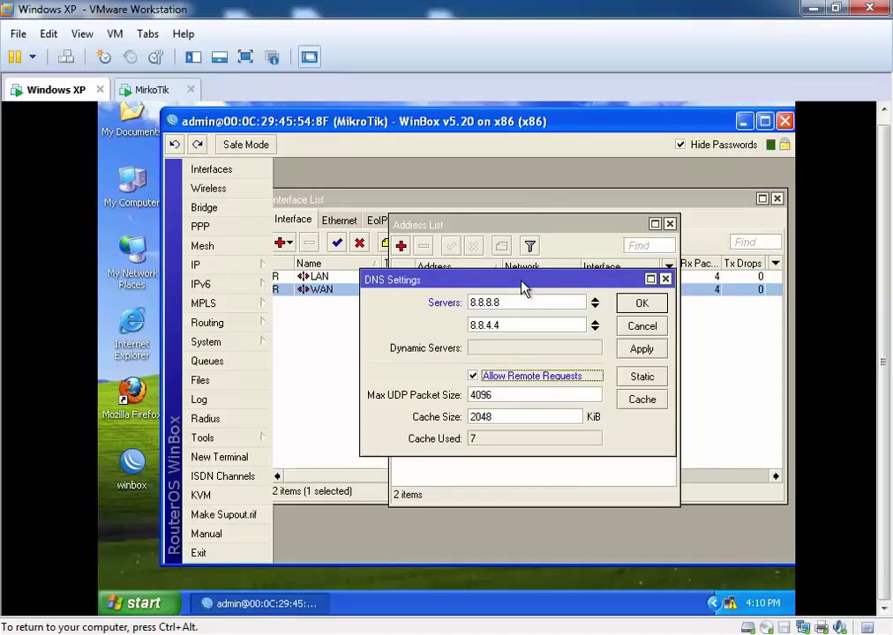
pyautogui.moveTo(521, 304); pyautogui.dragTo(428, 249)
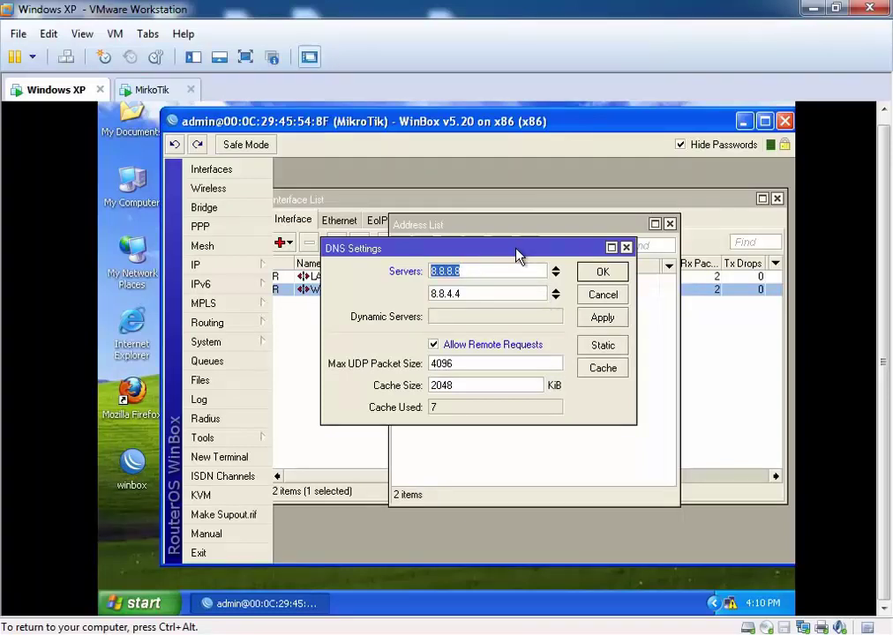
pyautogui.moveTo(485, 249); pyautogui.dragTo(522, 279)
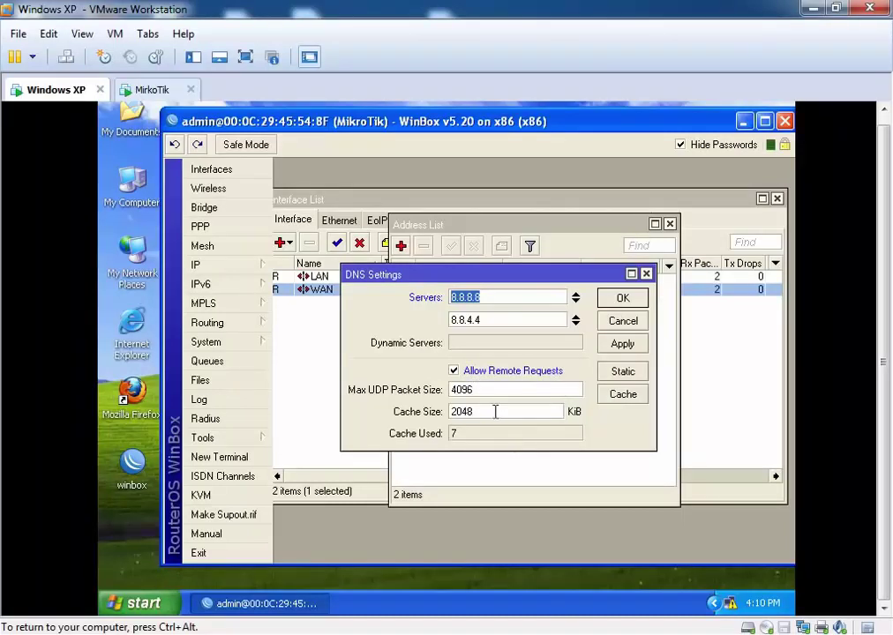
# Step: Set the DNS cache size to 12000 KiB and save the DNS settings
pyautogui.moveTo(495, 411); pyautogui.dragTo(450, 402)
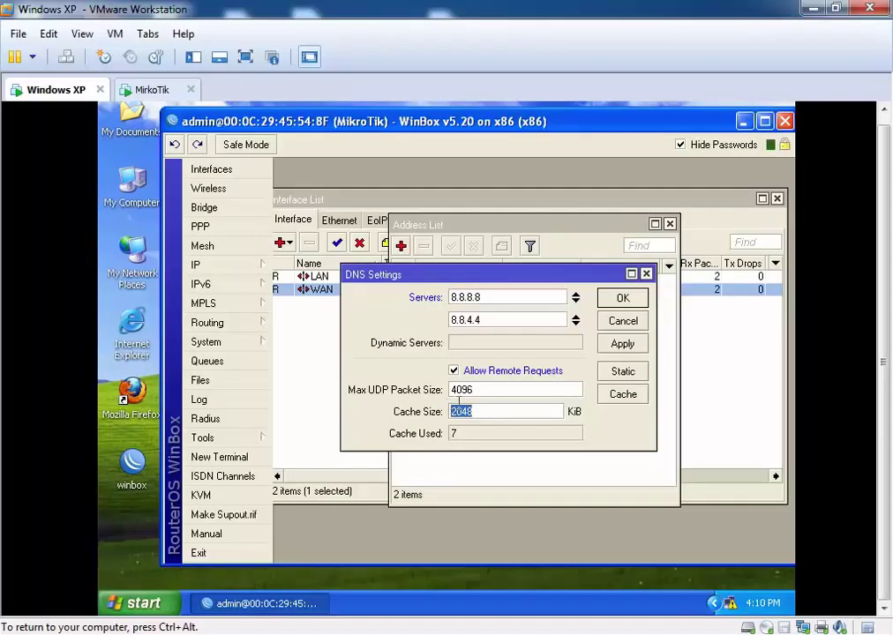
pyautogui.moveTo(447, 275); pyautogui.dragTo(429, 213)
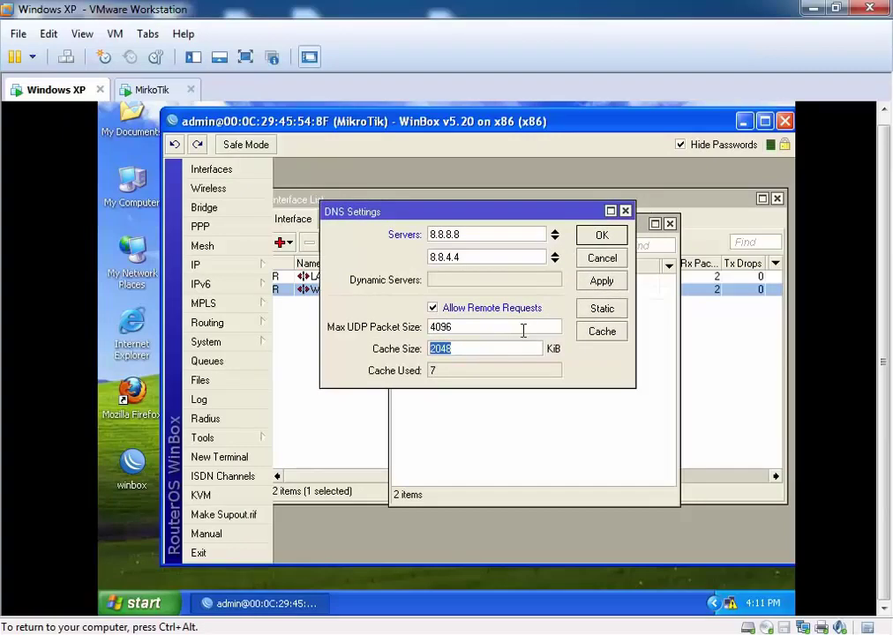
pyautogui.write('12000')
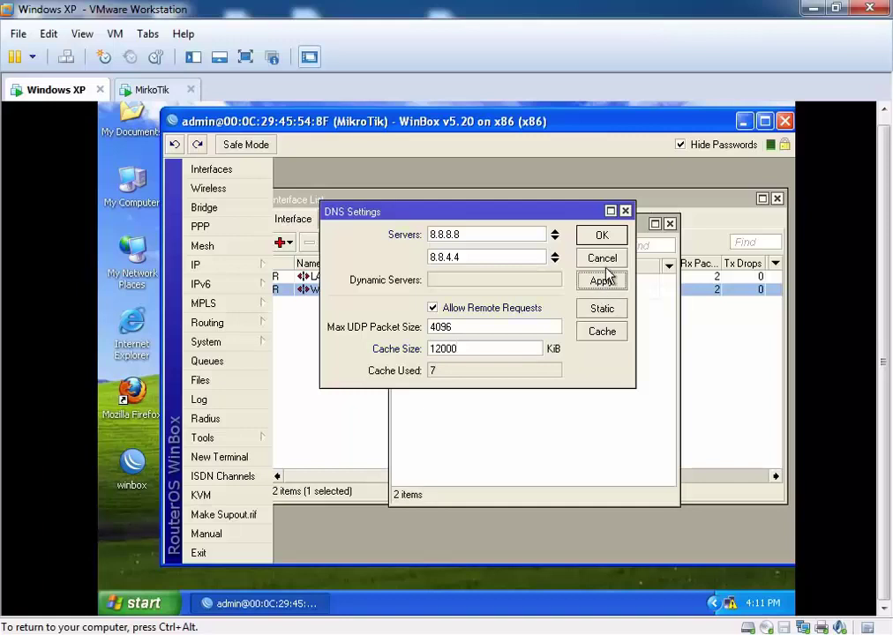
pyautogui.click(602, 238)
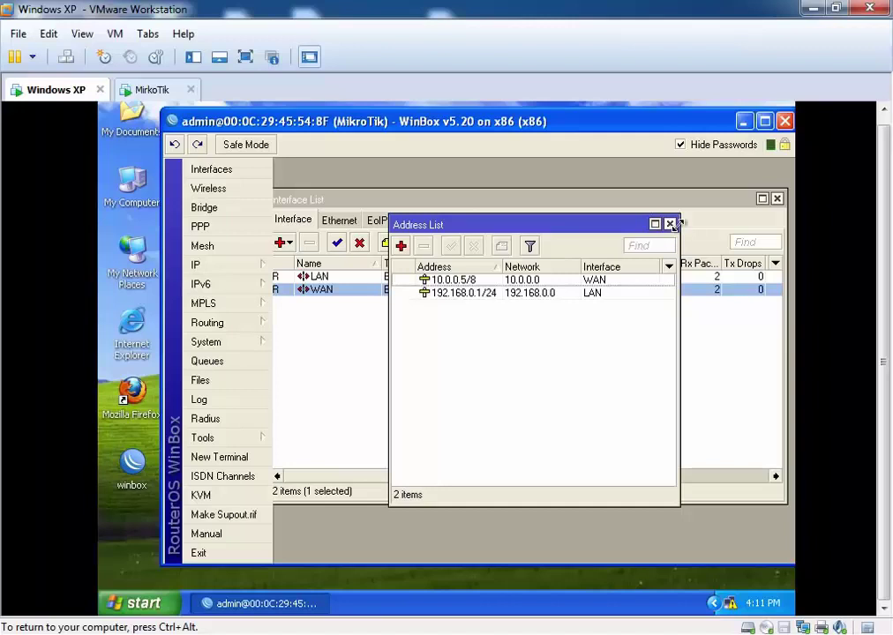
# Step: Open the Route List under IP > Routes and start a new route
pyautogui.moveTo(593, 224); pyautogui.dragTo(565, 253)
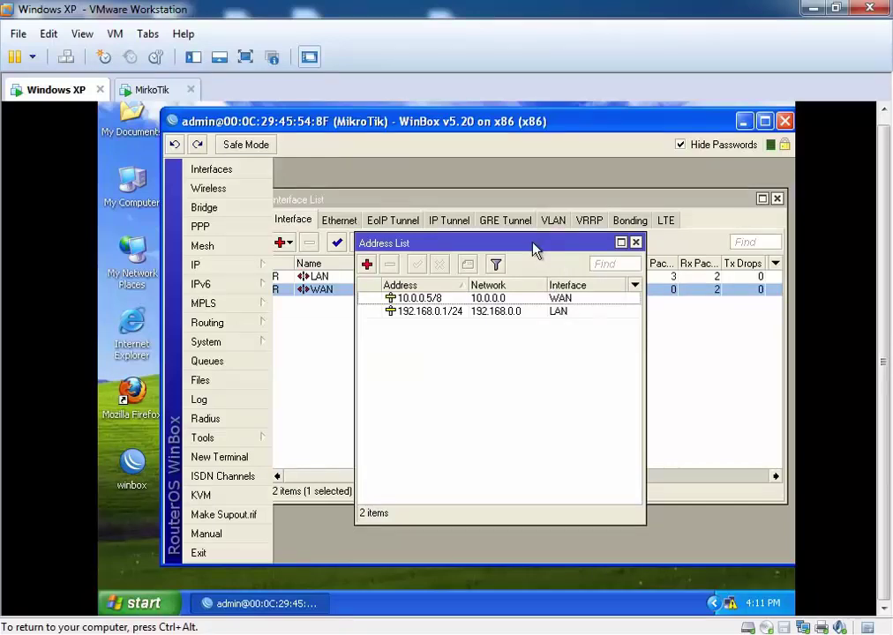
pyautogui.click(243, 268)
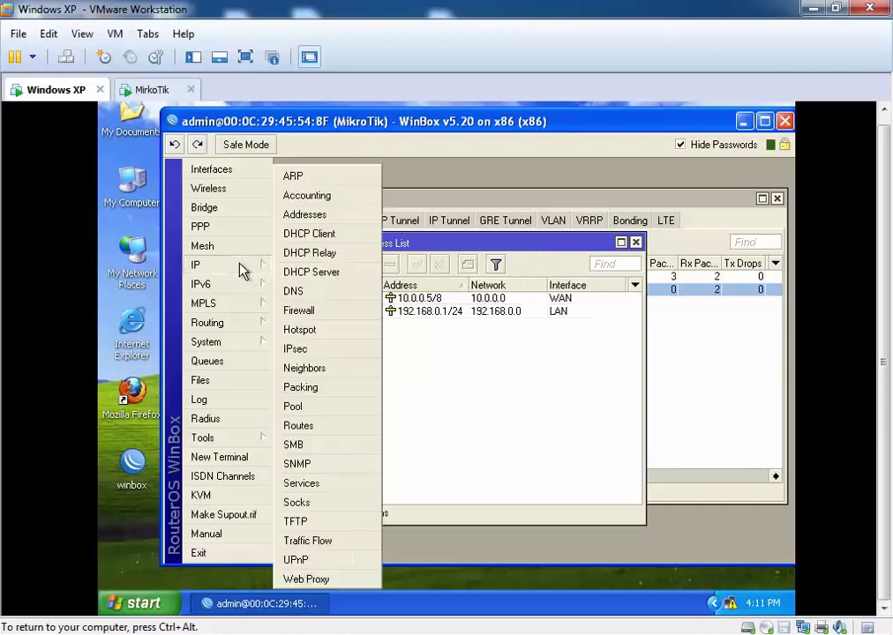
pyautogui.click(344, 426)
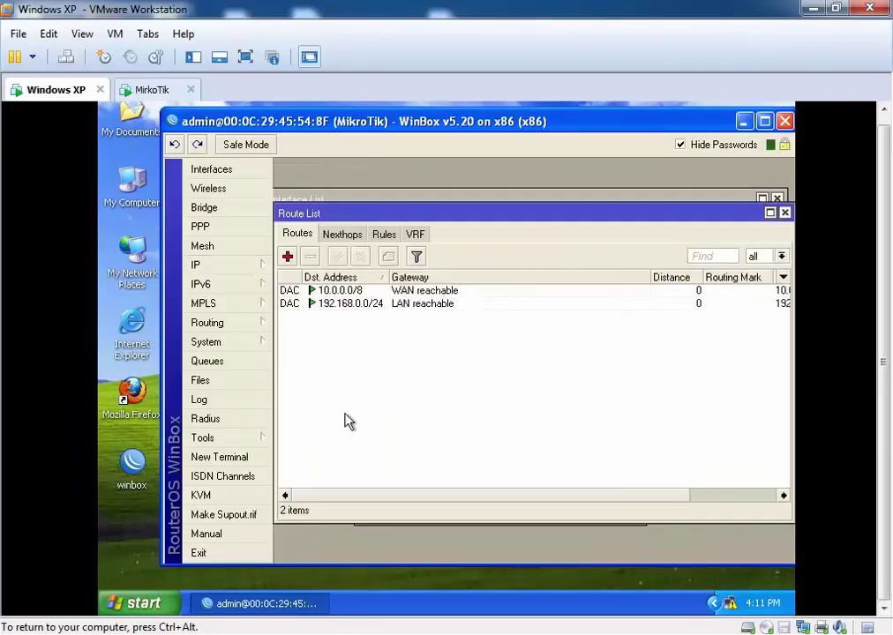
pyautogui.click(288, 257)
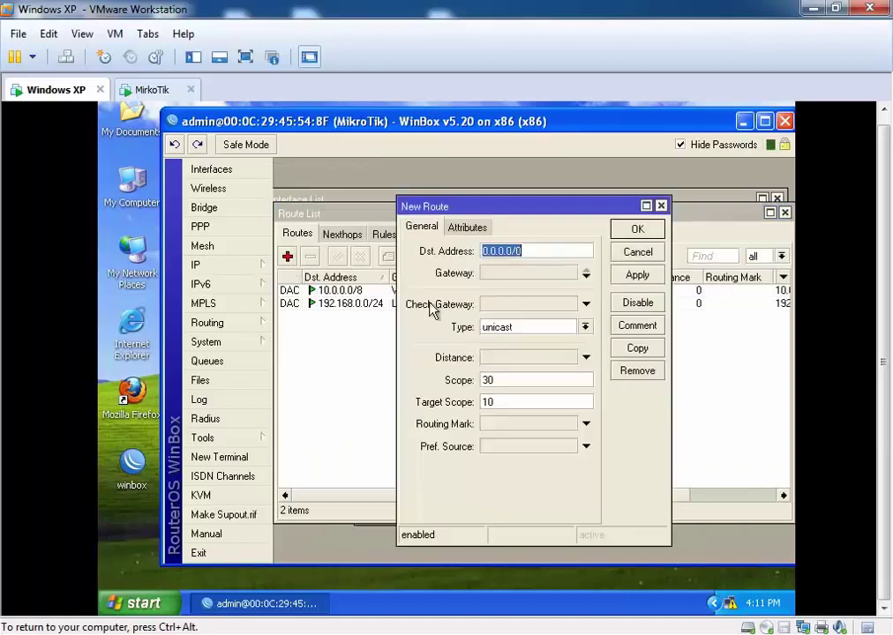
# Step: Set gateway 10.0.0.1 for destination 0.0.0.0/0 and apply the route
pyautogui.click(509, 272)
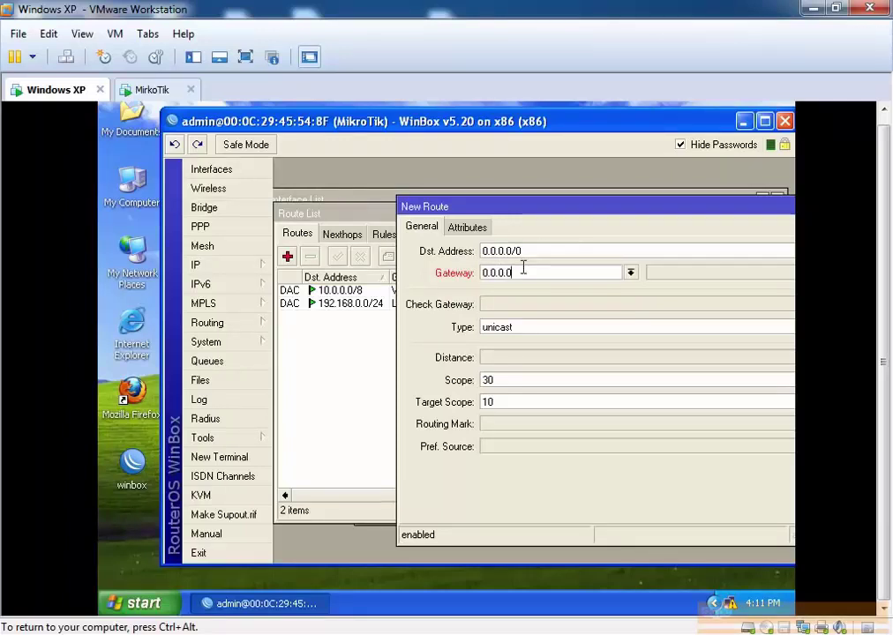
pyautogui.moveTo(524, 269); pyautogui.dragTo(476, 277)
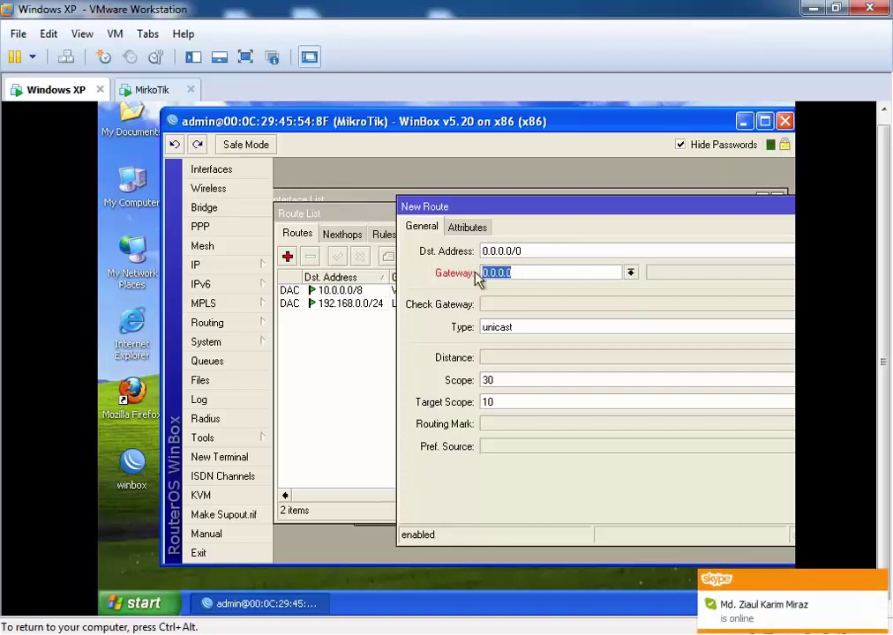
pyautogui.write('10.0')
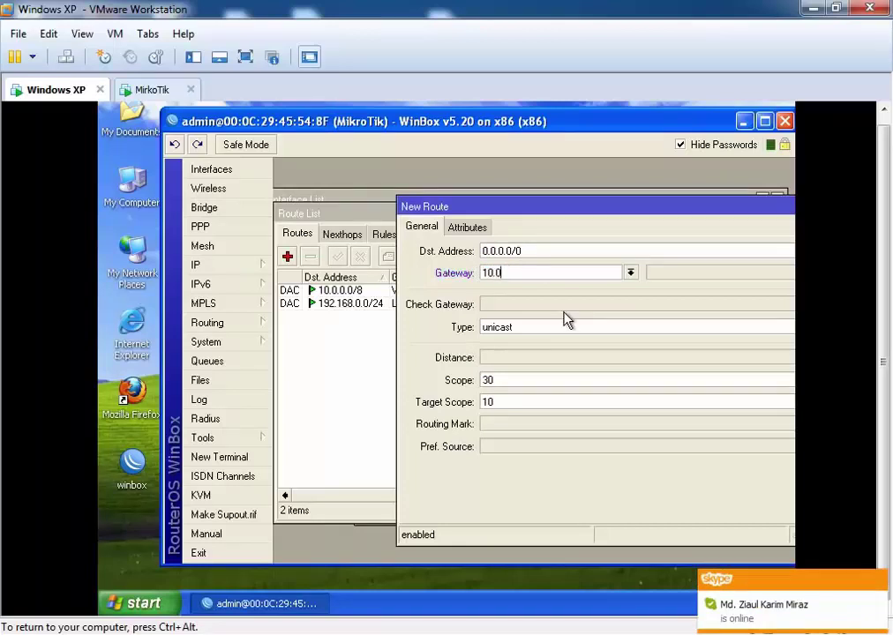
pyautogui.write('.0.1')
pyautogui.moveTo(479, 211); pyautogui.dragTo(453, 208)
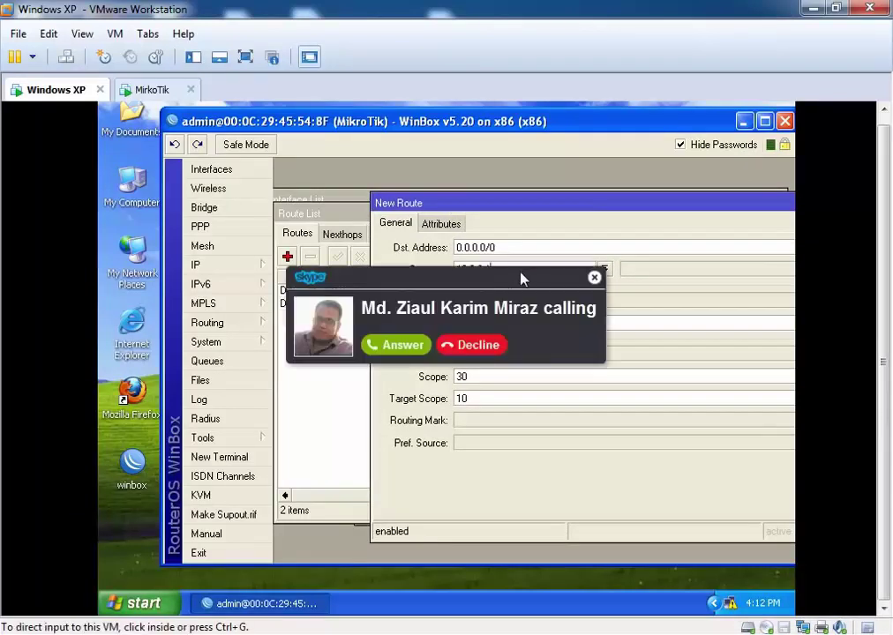
pyautogui.click(594, 278)
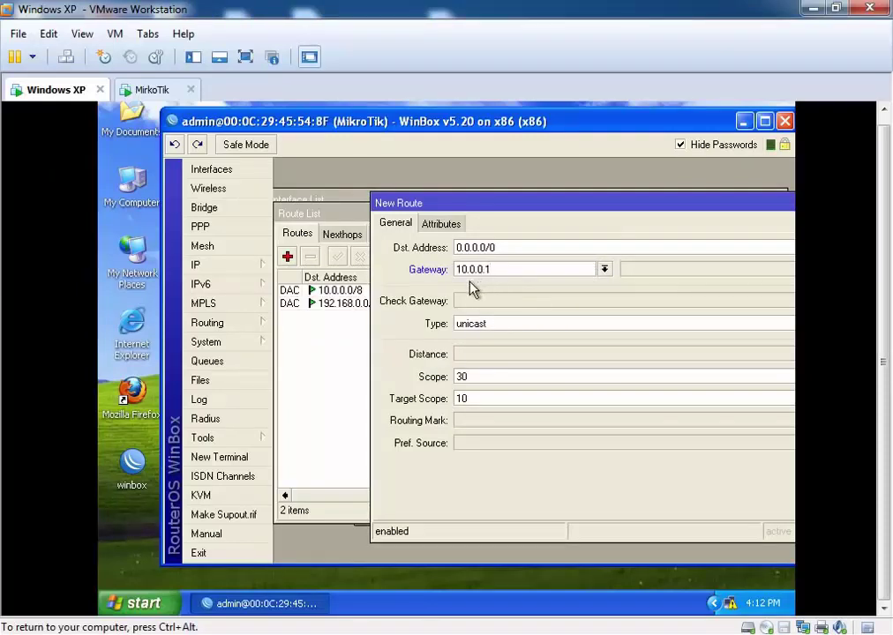
pyautogui.click(503, 271)
pyautogui.moveTo(480, 212); pyautogui.dragTo(332, 226)
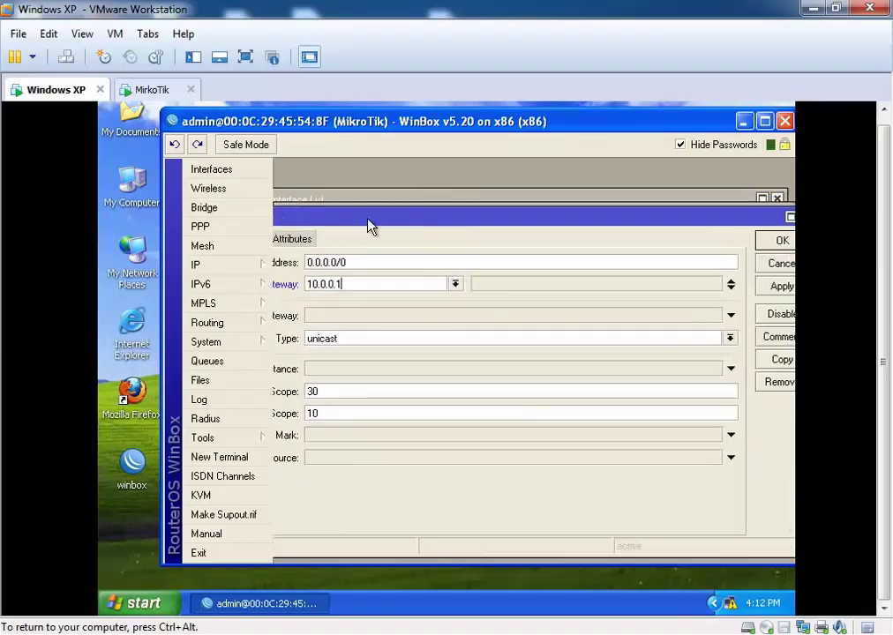
pyautogui.moveTo(418, 225); pyautogui.dragTo(399, 219)
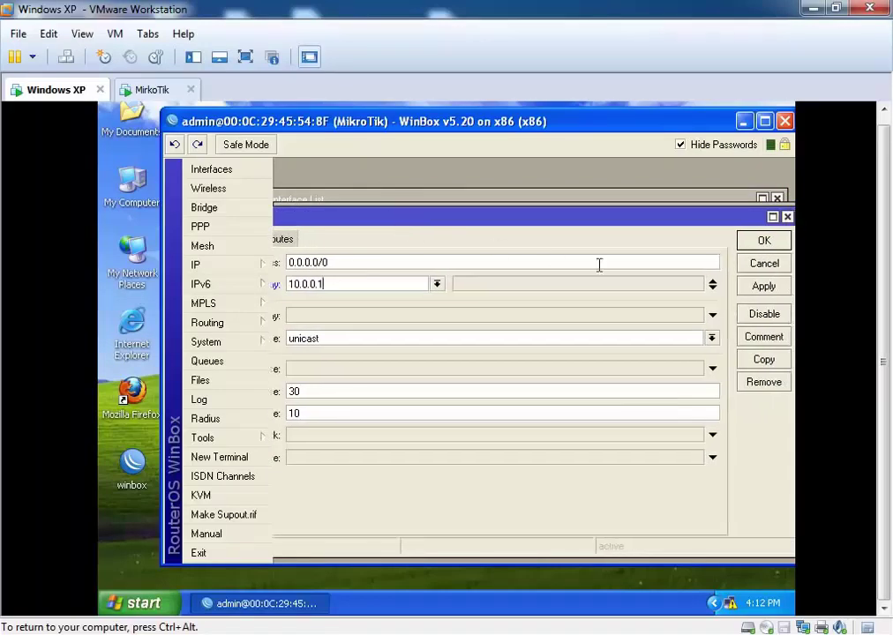
pyautogui.click(749, 287)
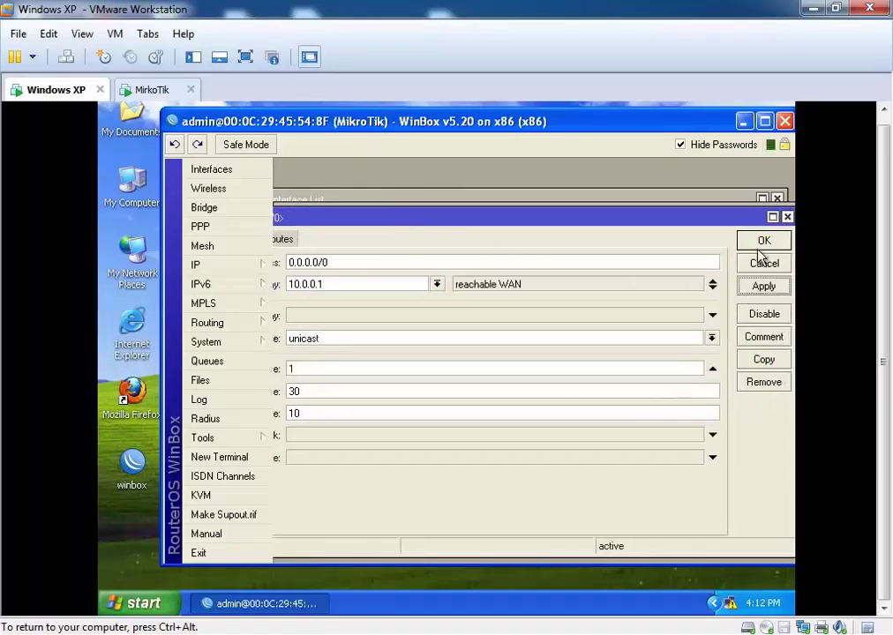
# Step: Save the default route, confirm three routes are listed, and close the Route List
pyautogui.click(762, 242)
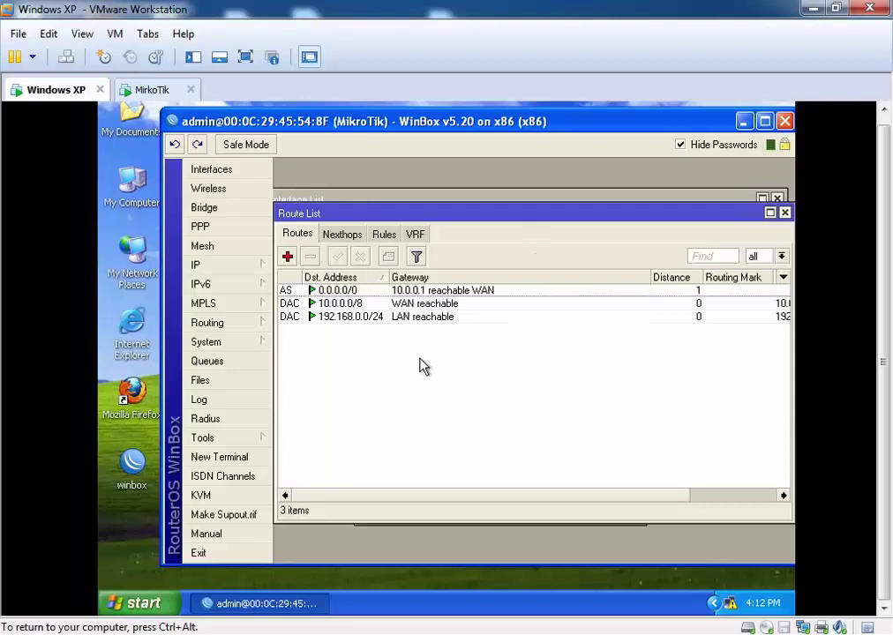
pyautogui.moveTo(409, 217); pyautogui.dragTo(431, 212)
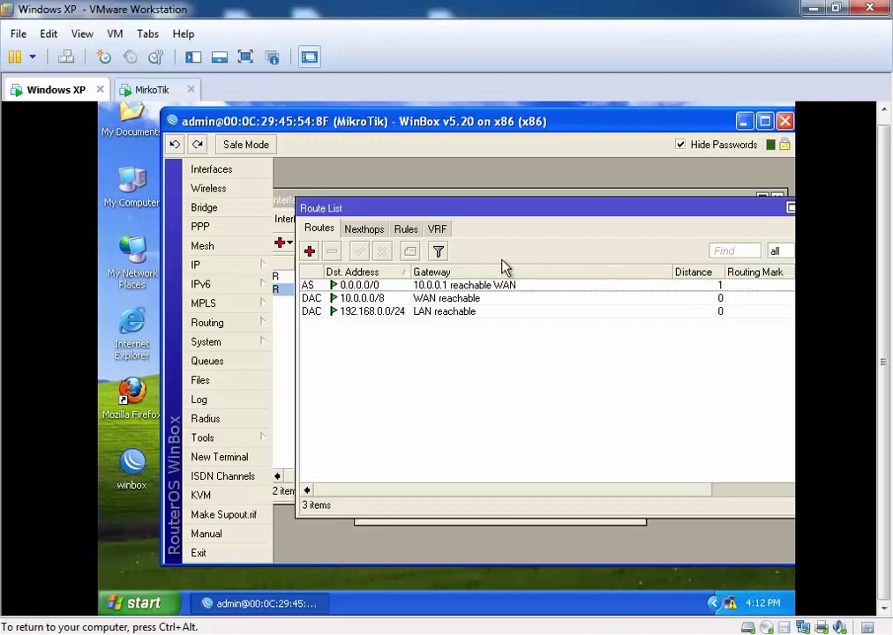
pyautogui.moveTo(483, 208); pyautogui.dragTo(450, 214)
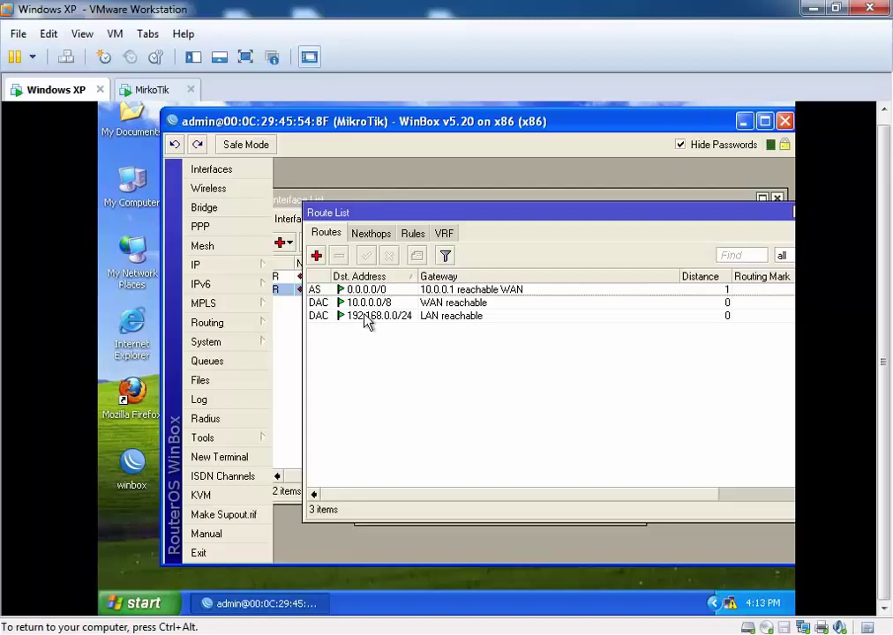
pyautogui.moveTo(424, 210); pyautogui.dragTo(354, 246)
pyautogui.click(745, 248)
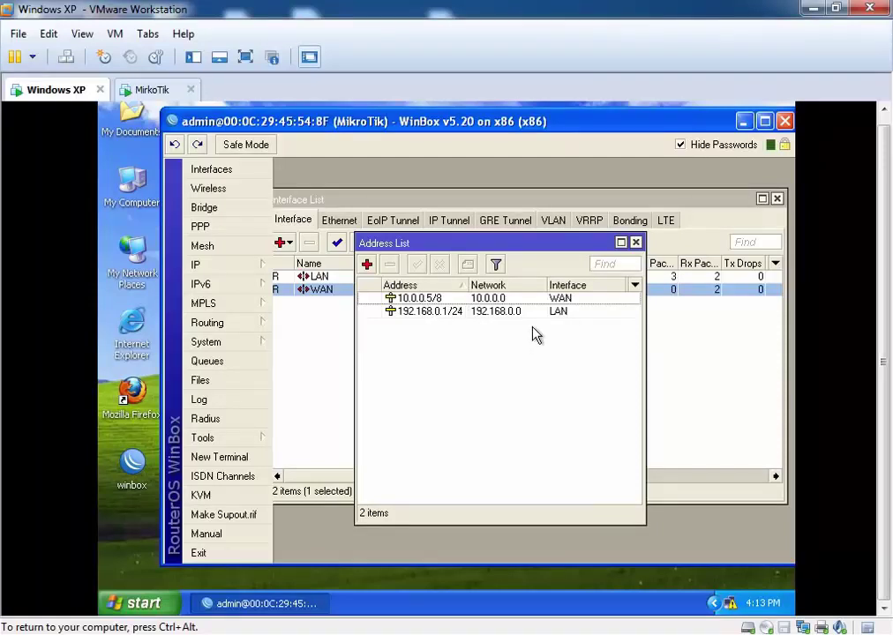
pyautogui.moveTo(477, 242); pyautogui.dragTo(444, 236)
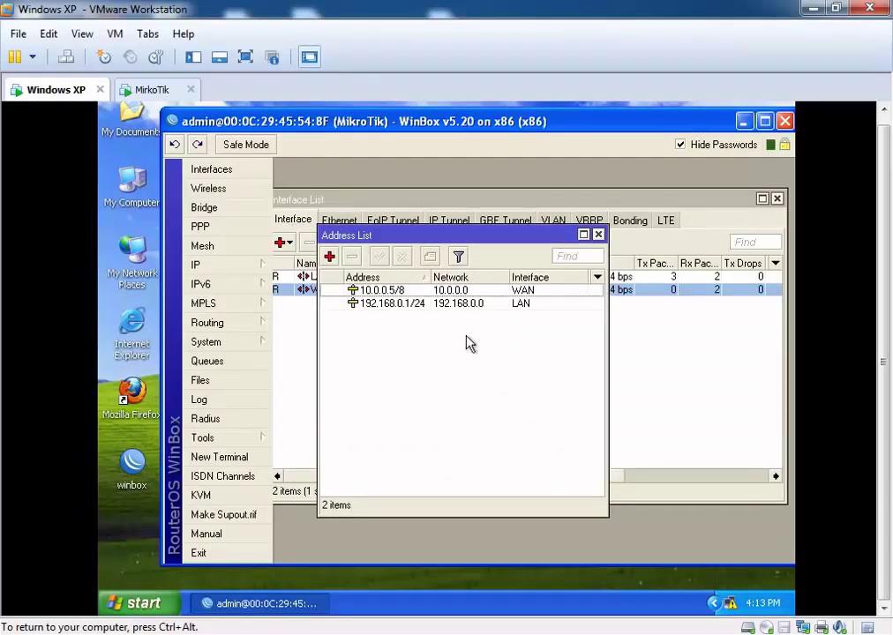
pyautogui.moveTo(438, 234); pyautogui.dragTo(474, 237)
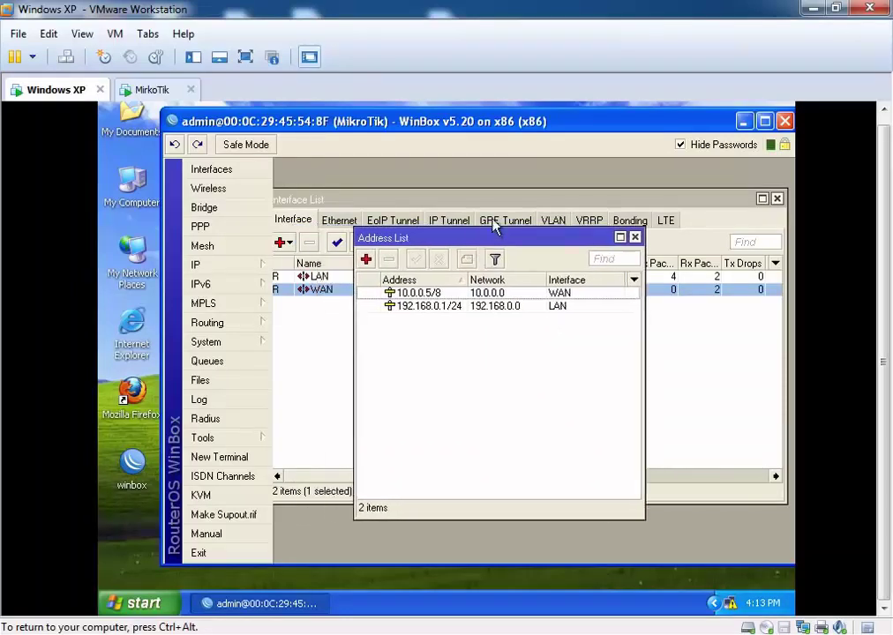
# Step: Create a new firewall NAT rule with source address 192.168.0.0/24
pyautogui.click(212, 266)
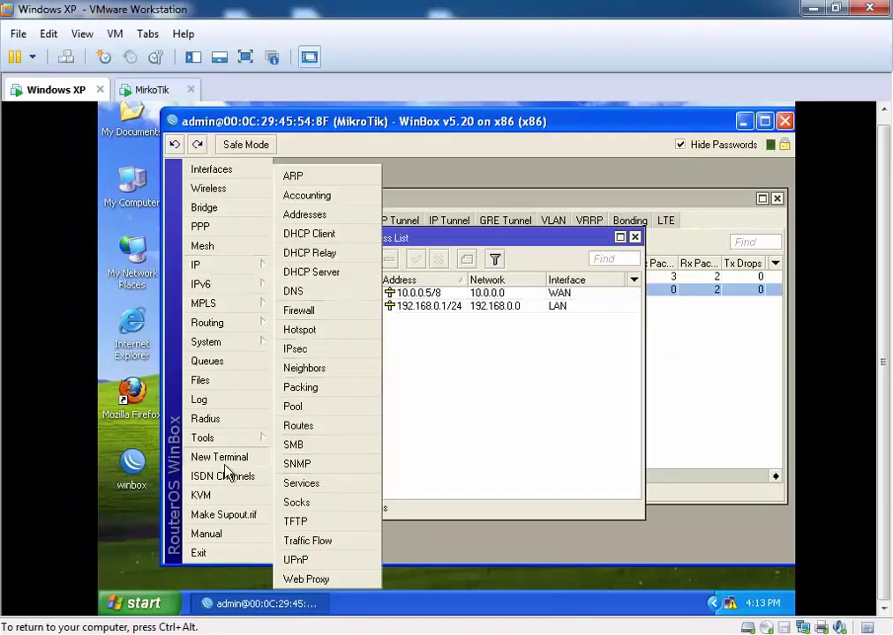
pyautogui.click(310, 316)
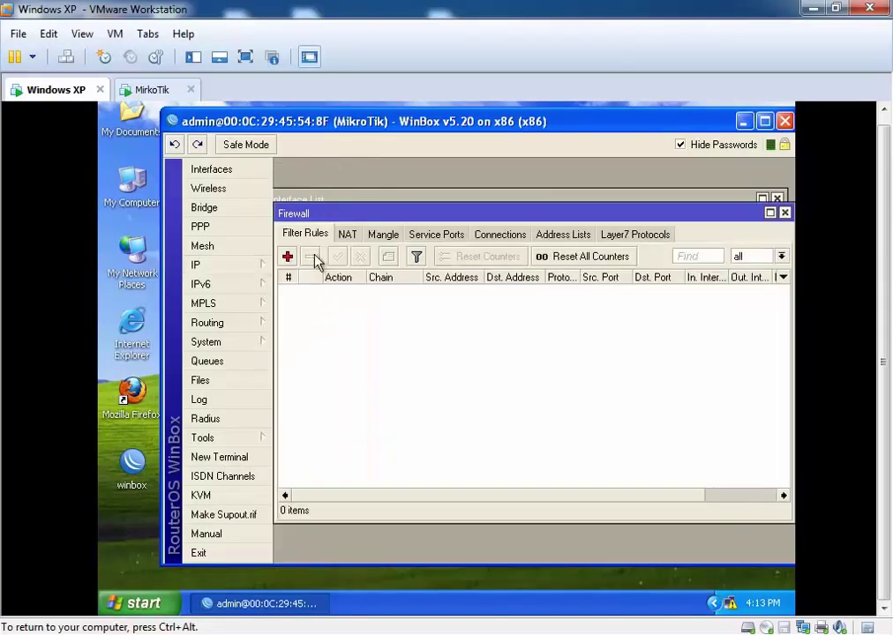
pyautogui.click(349, 236)
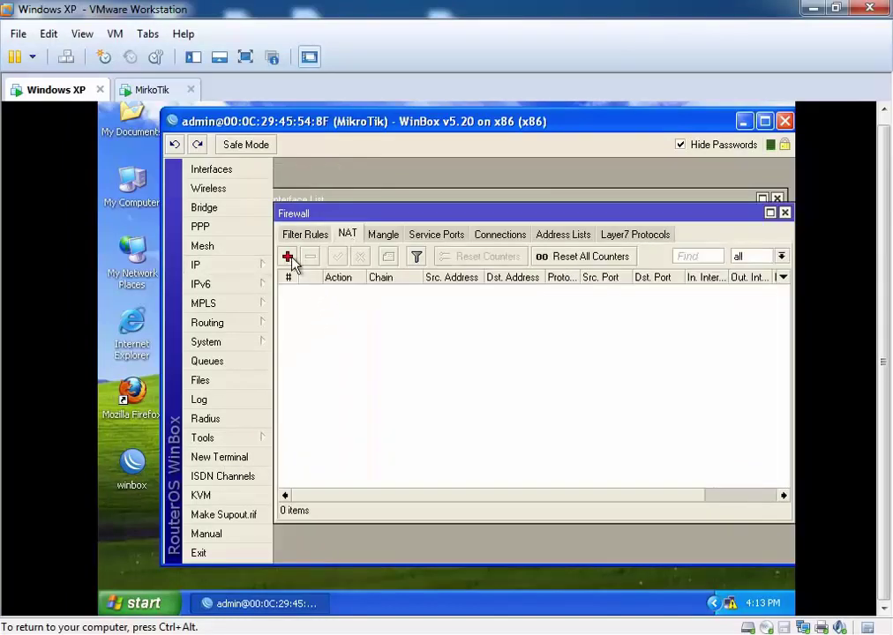
pyautogui.click(287, 256)
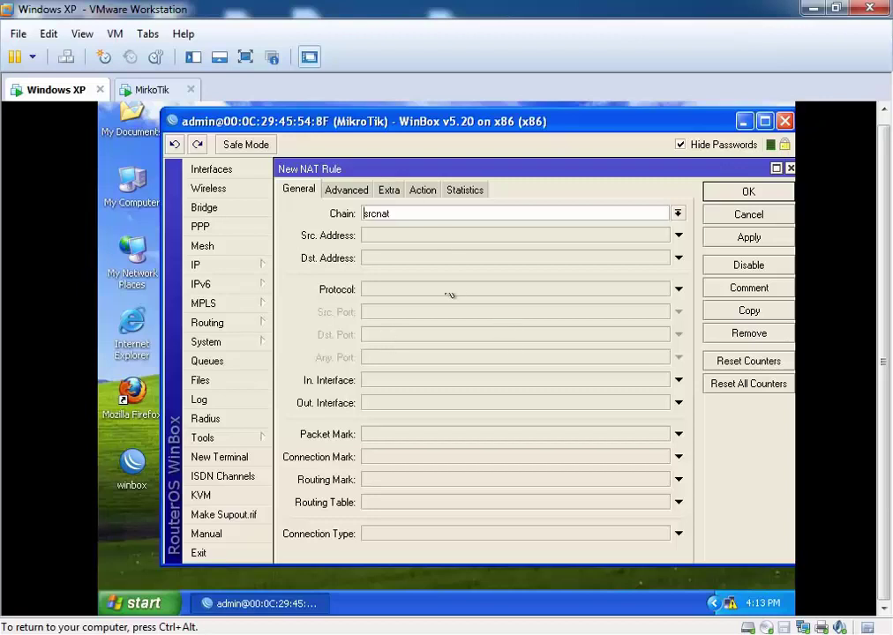
pyautogui.click(385, 236)
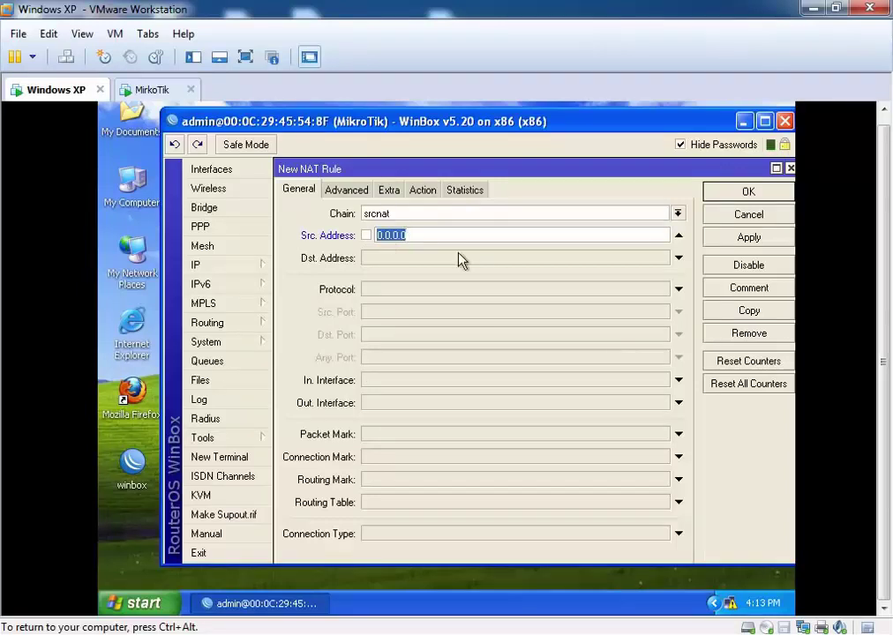
pyautogui.write('192.168.0.0/24')
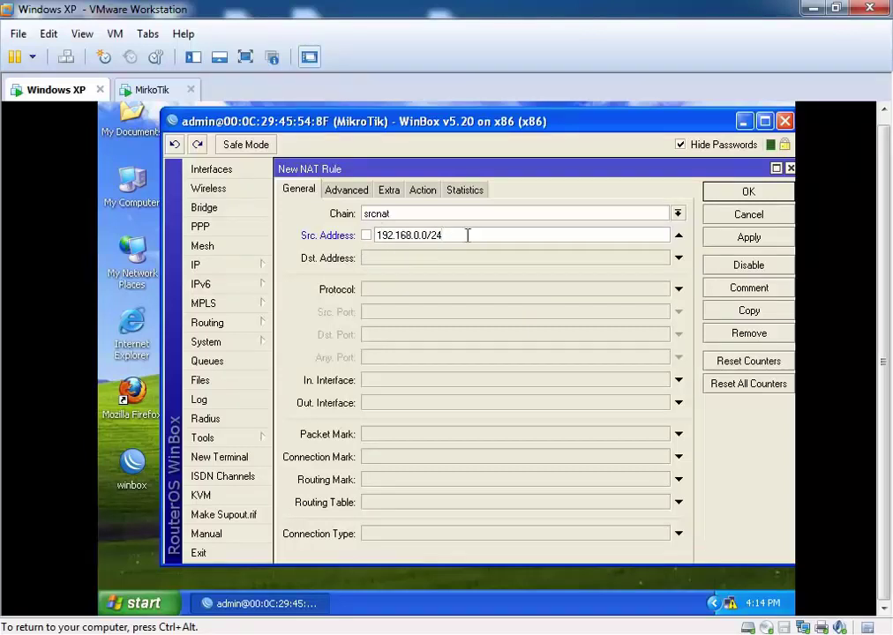
pyautogui.moveTo(446, 236); pyautogui.dragTo(376, 234)
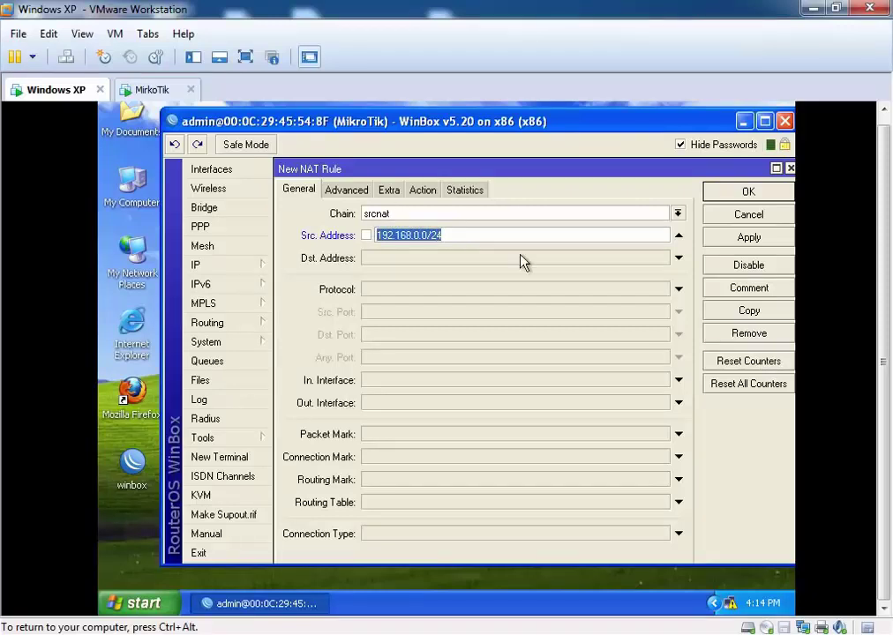
# Step: Set the NAT rule's action to masquerade, then apply and save it
pyautogui.click(421, 193)
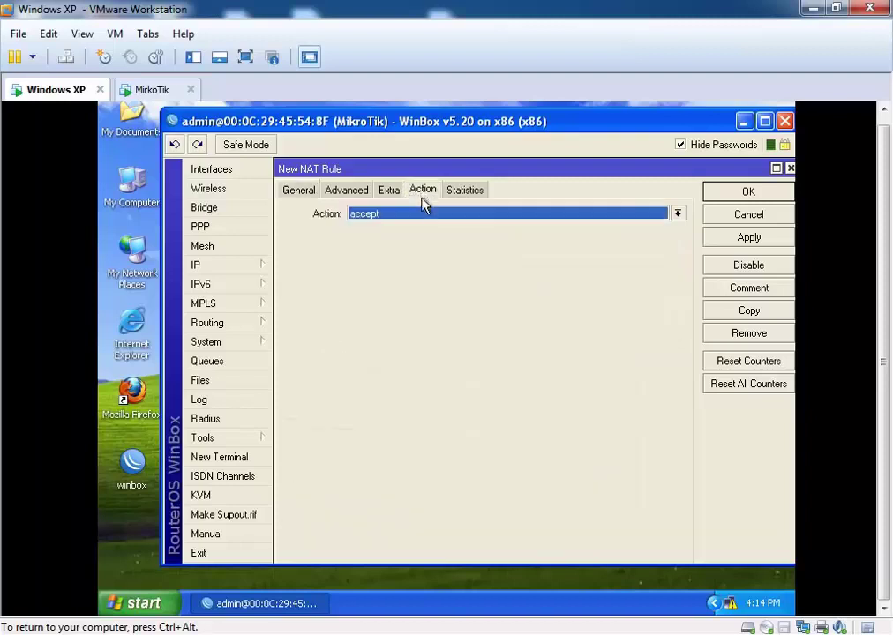
pyautogui.click(431, 214)
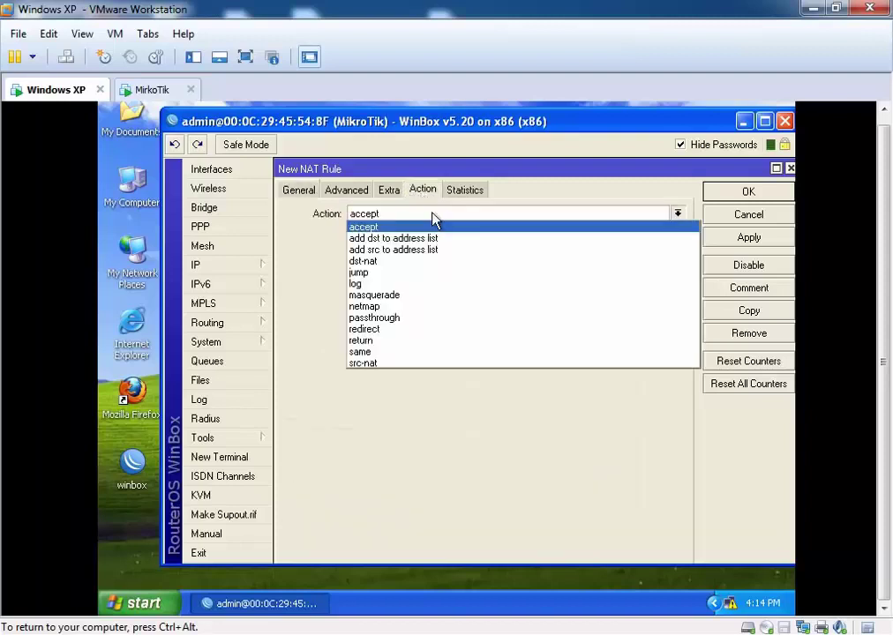
pyautogui.click(407, 295)
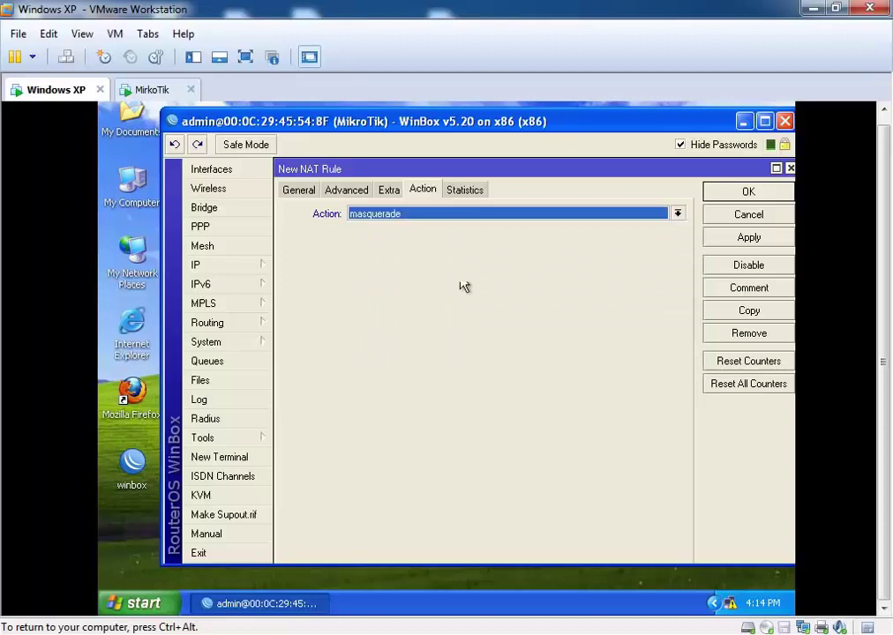
pyautogui.click(747, 240)
pyautogui.click(747, 192)
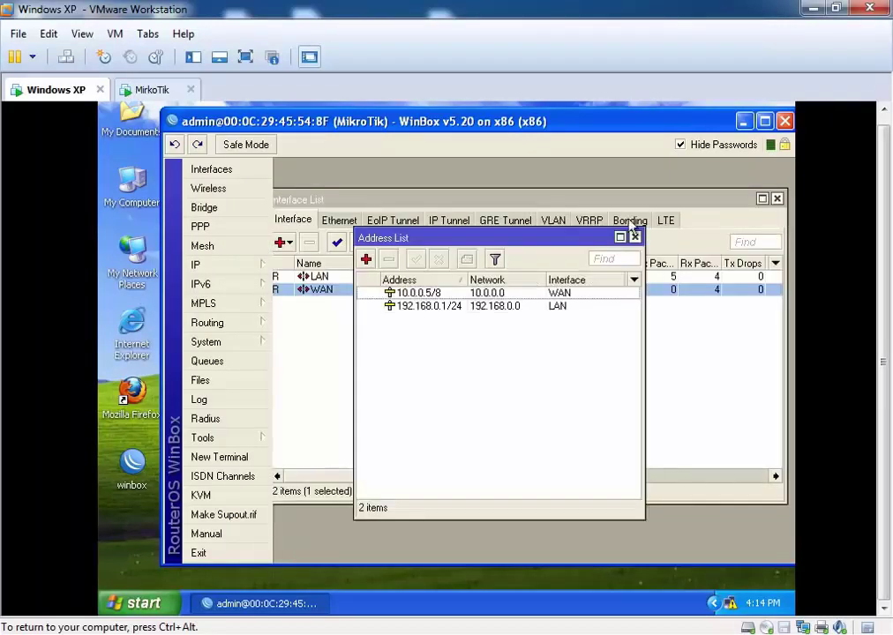
# Step: Close the Address List and Interface List, exit WinBox, and refresh the XP desktop
pyautogui.click(635, 238)
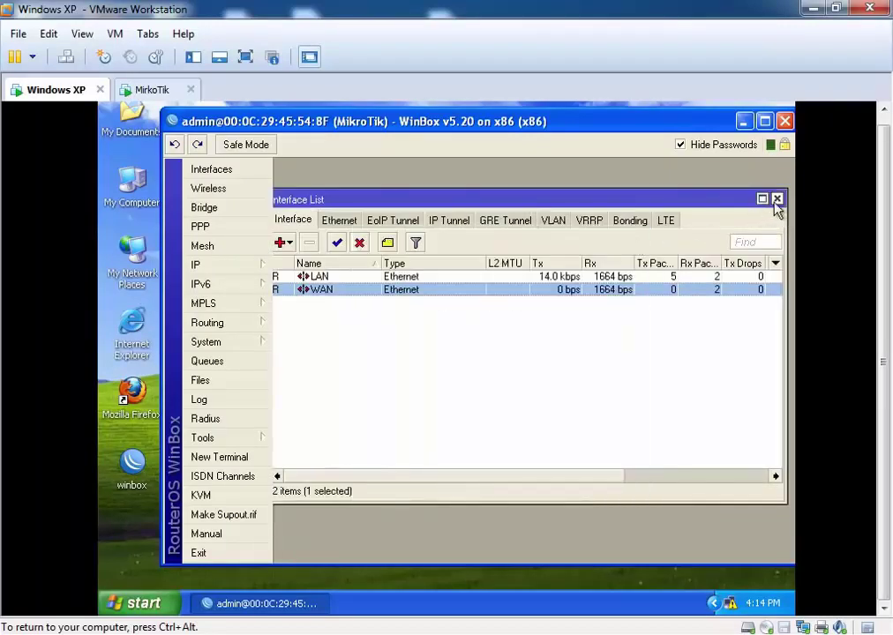
pyautogui.click(776, 200)
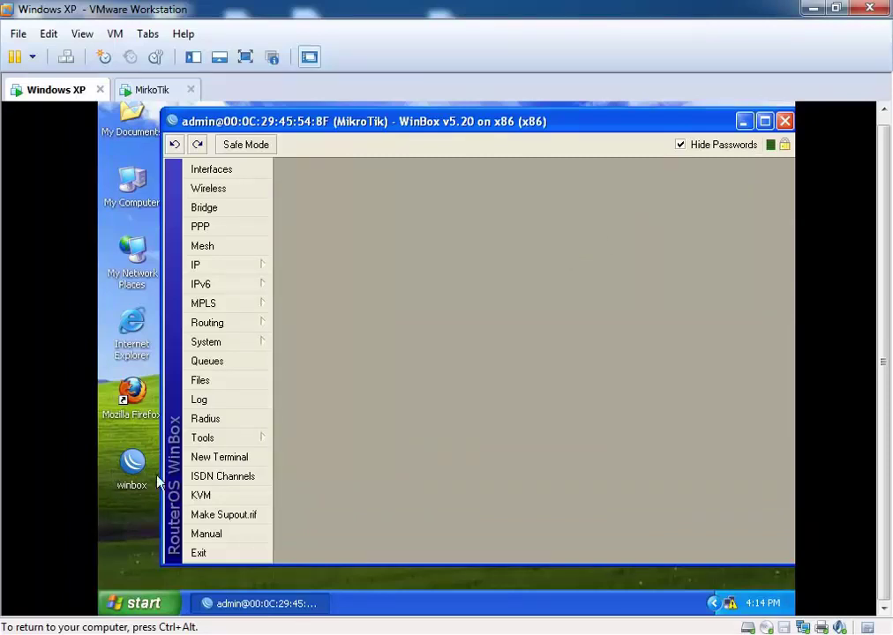
pyautogui.click(198, 553)
pyautogui.rightClick(309, 322)
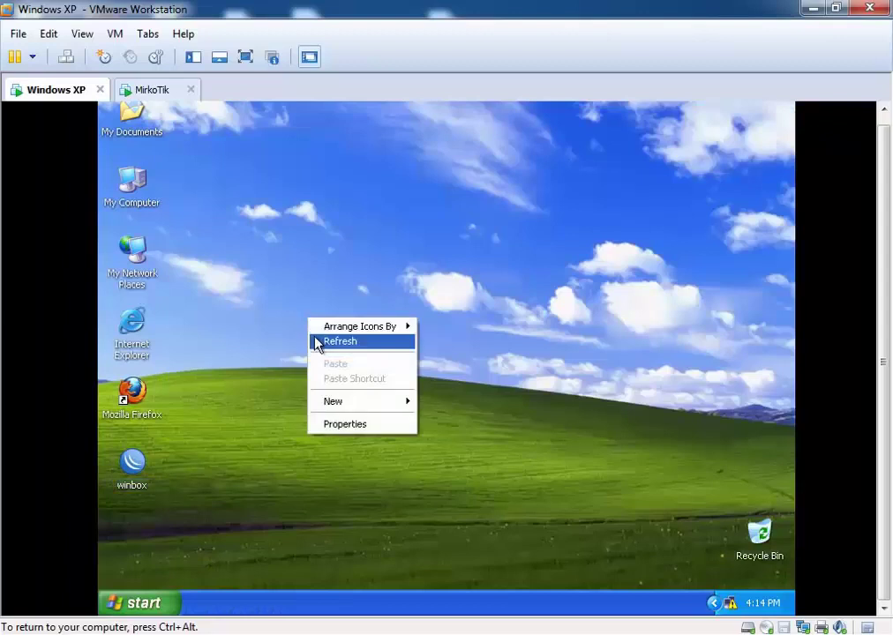
pyautogui.click(313, 340)
pyautogui.rightClick(313, 266)
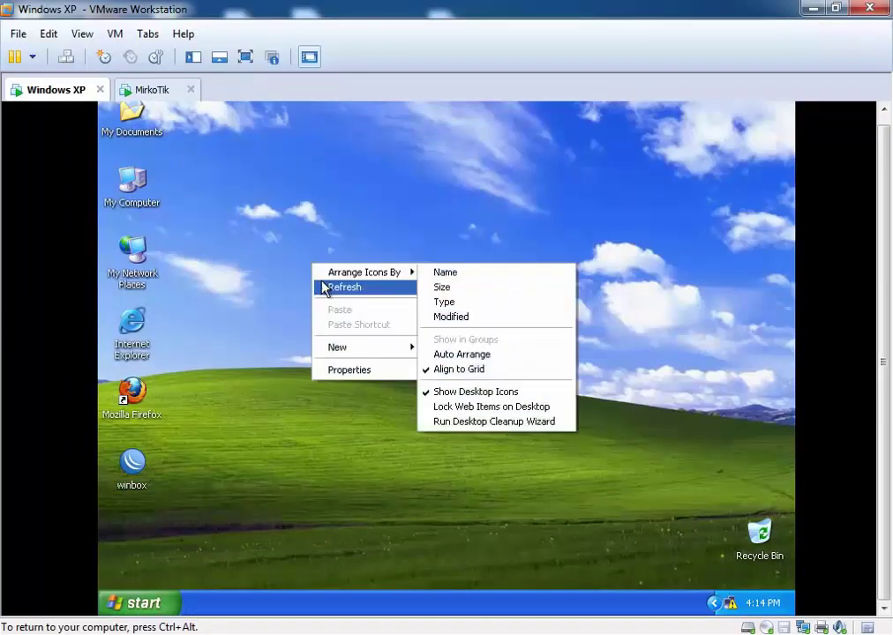
pyautogui.click(327, 288)
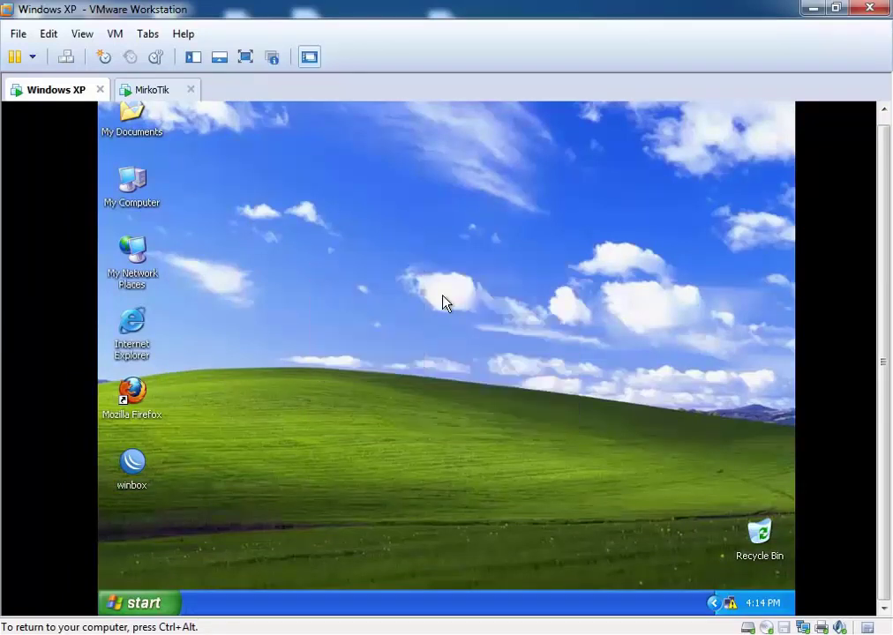
# Step: Release input from the VM, minimize VMware, and refresh the host desktop
pyautogui.hotkey('ctrl', 'alt')
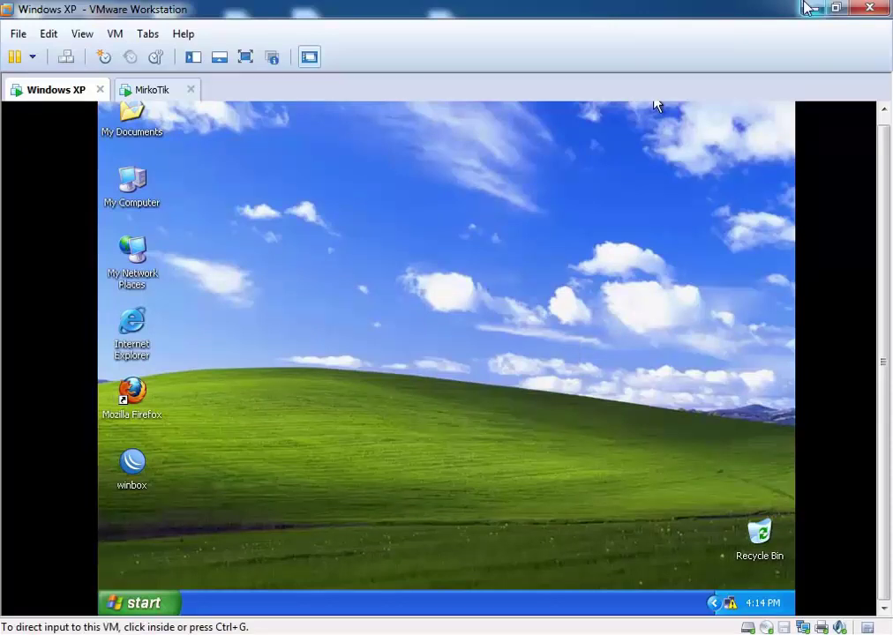
pyautogui.click(812, 7)
pyautogui.rightClick(575, 146)
pyautogui.click(585, 194)
pyautogui.rightClick(416, 313)
# Step: Launch PuTTY, connect to the saved Mikrotik session at 10.0.0.5, accept the host key, and log in as admin
pyautogui.click(459, 359)
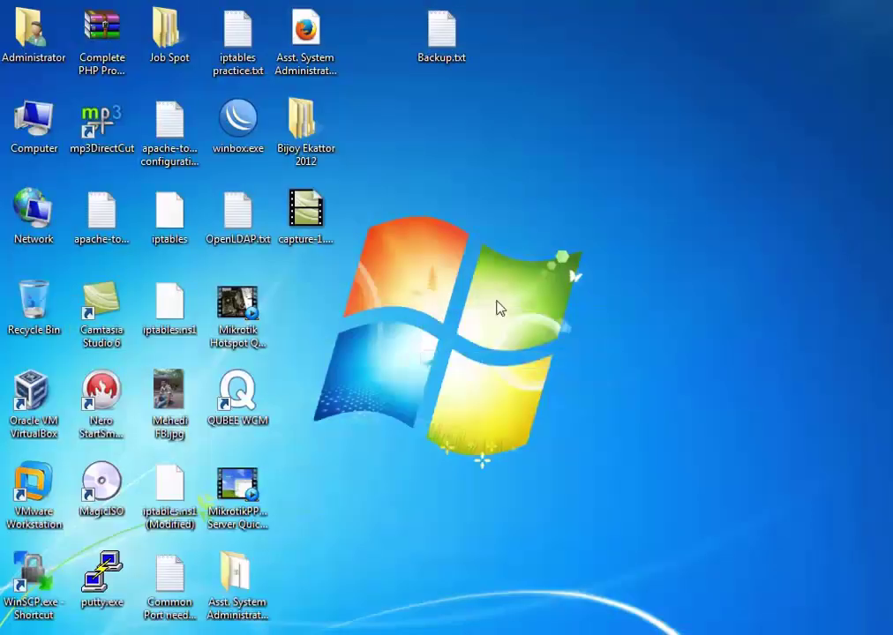
pyautogui.doubleClick(100, 578)
pyautogui.doubleClick(412, 376)
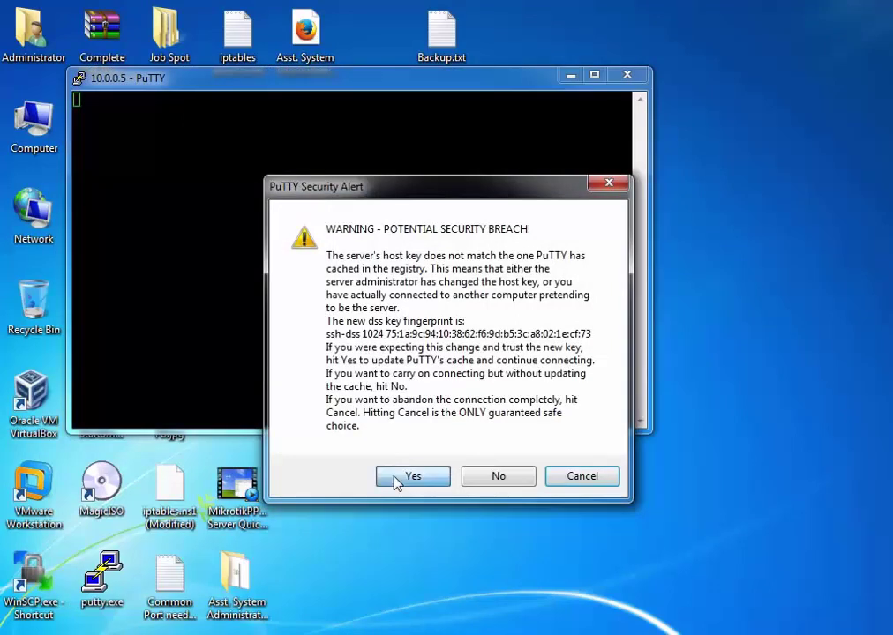
pyautogui.click(396, 481)
pyautogui.write('admin')
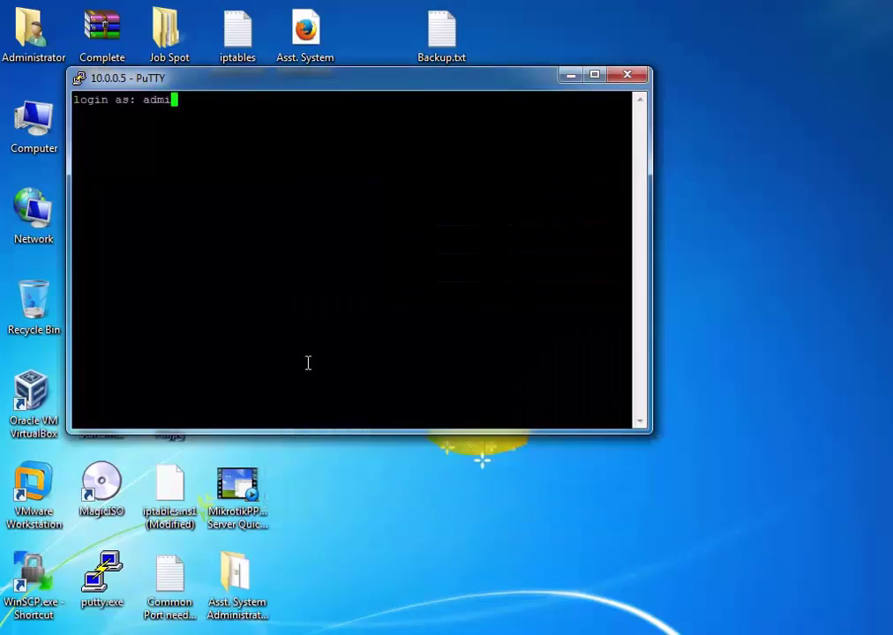
pyautogui.press('Return')
pyautogui.press('Return')
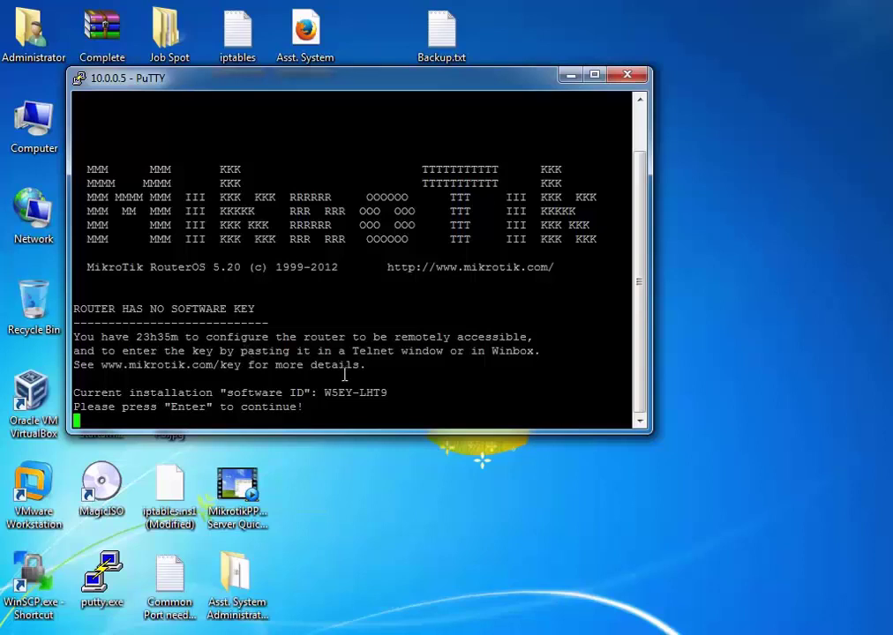
pyautogui.press('Return')
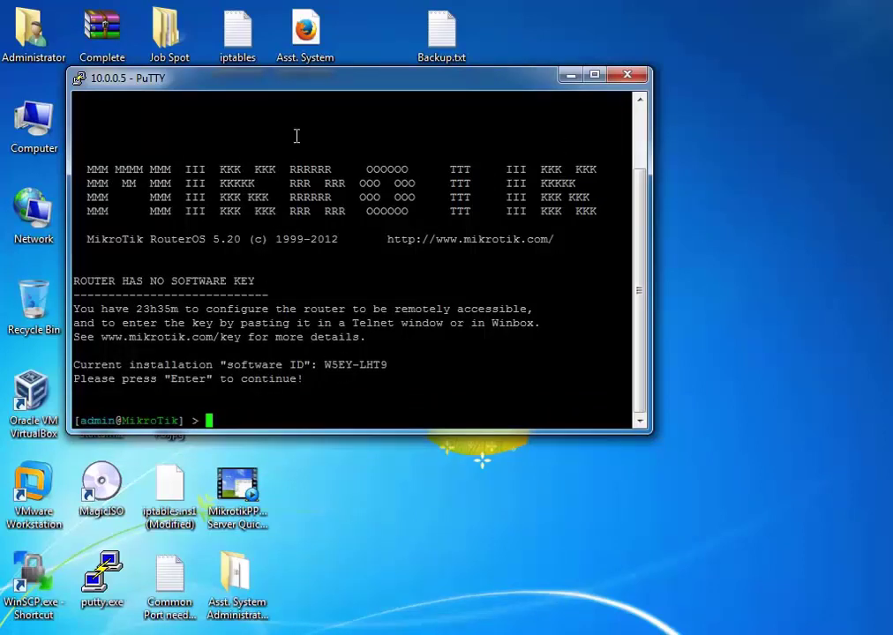
pyautogui.moveTo(309, 92); pyautogui.dragTo(464, 88)
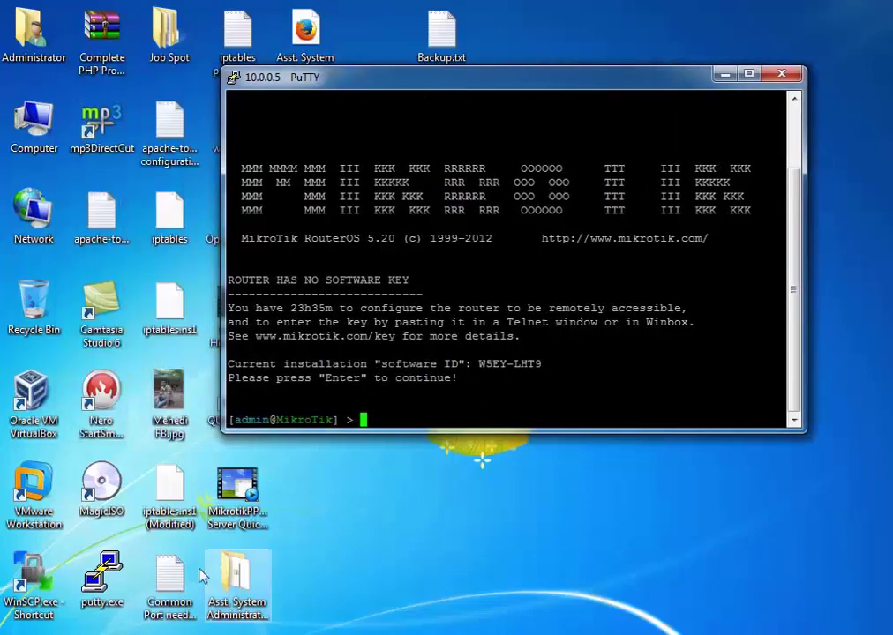
# Step: Browse to E:\ISO COLLECTIONS\Mikrotik and select the software key file
pyautogui.doubleClick(33, 123)
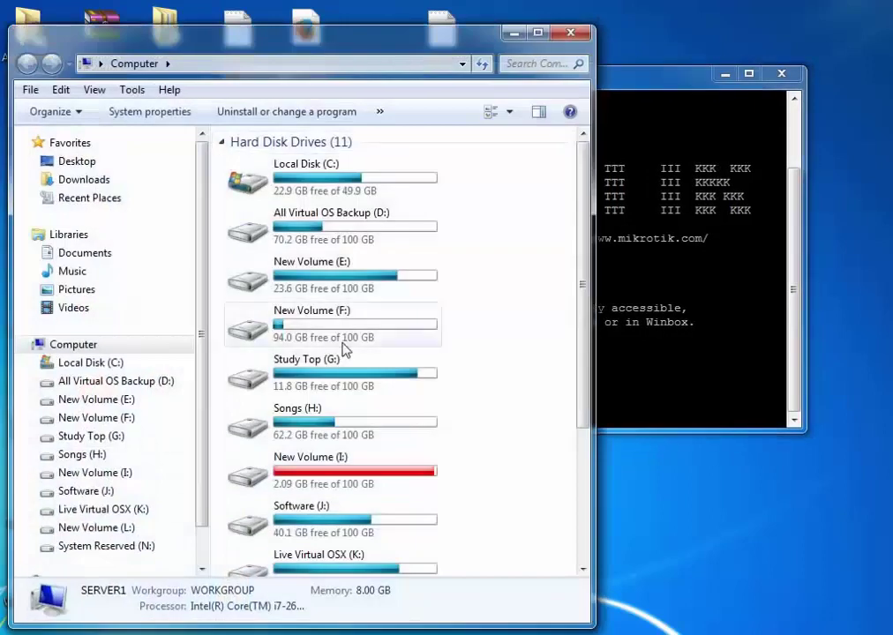
pyautogui.scroll(-5, 368, 382)
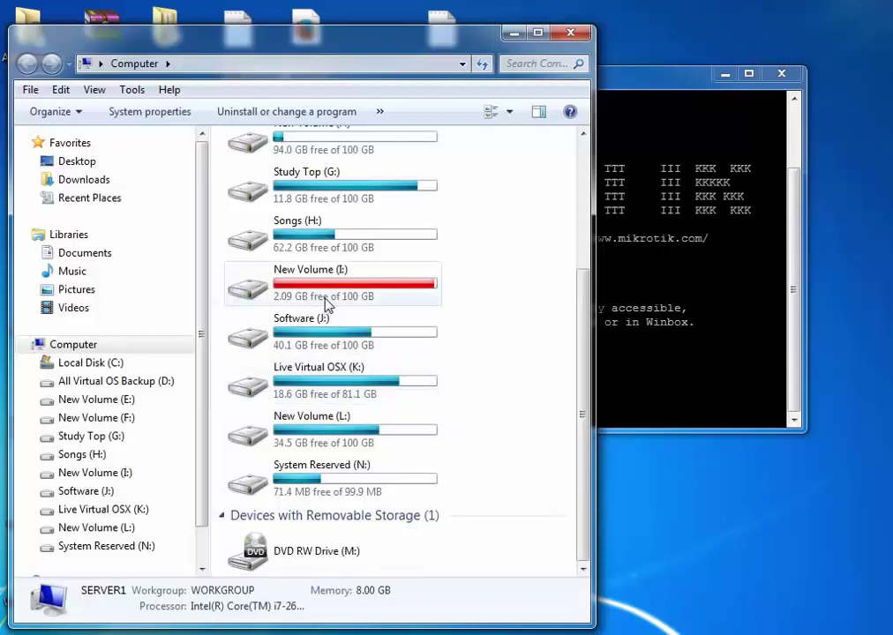
pyautogui.scroll(5, 325, 308)
pyautogui.doubleClick(324, 289)
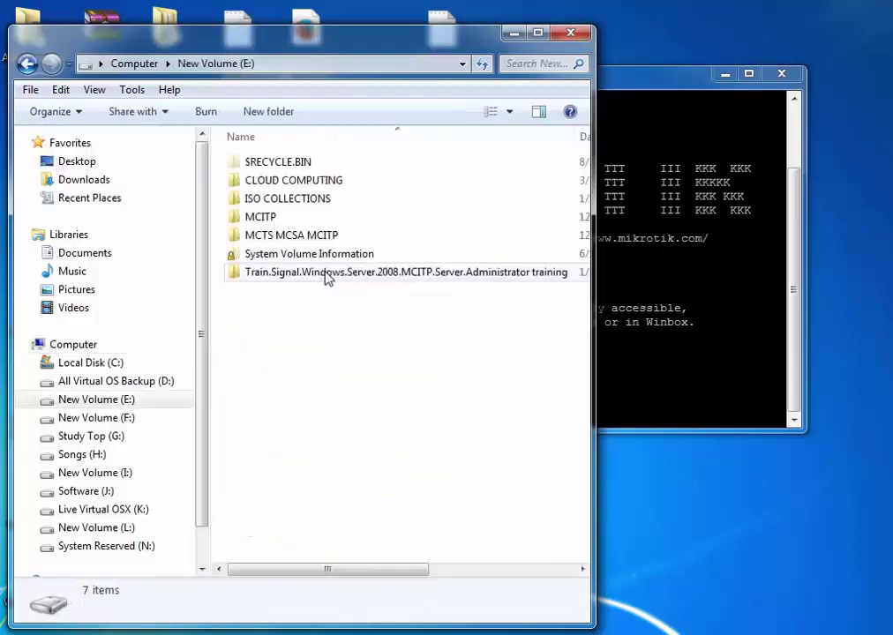
pyautogui.doubleClick(261, 201)
pyautogui.doubleClick(260, 179)
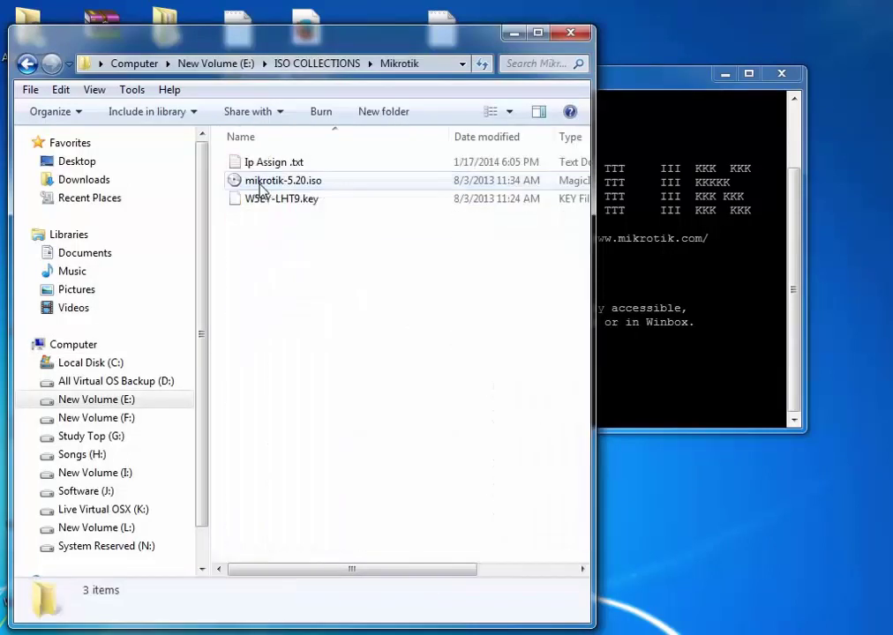
pyautogui.click(275, 203)
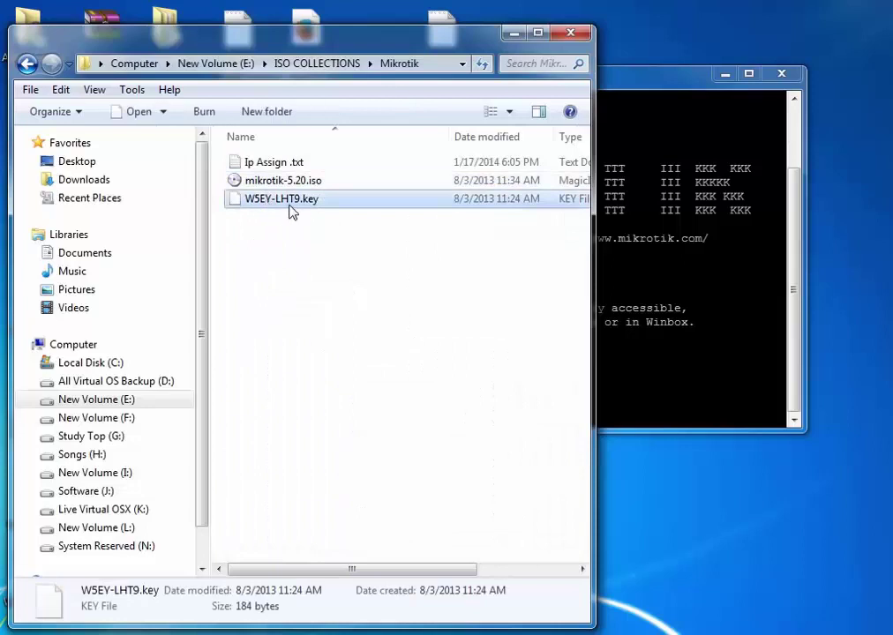
# Step: Open the .key file in WordPad without making it the default program
pyautogui.rightClick(291, 208)
pyautogui.click(304, 216)
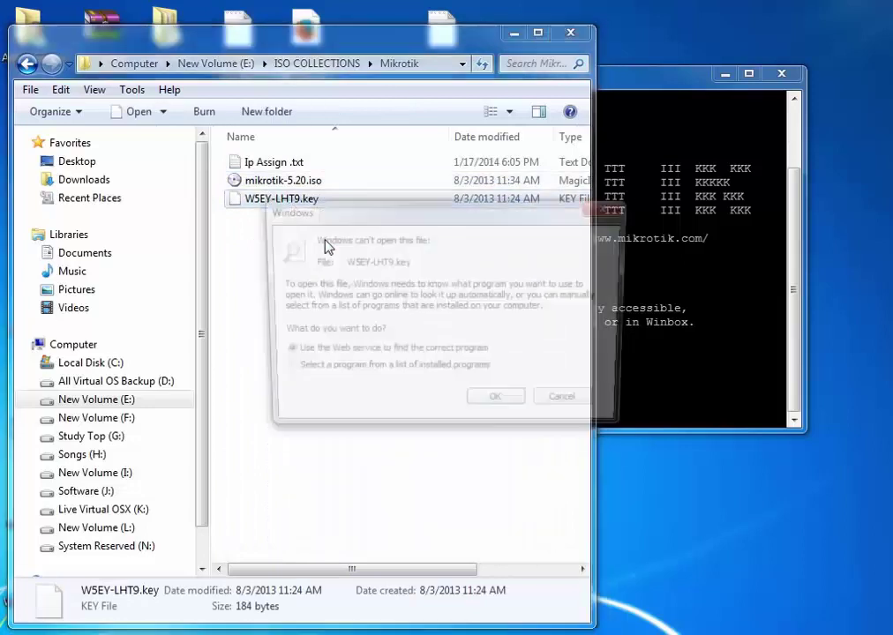
pyautogui.click(299, 374)
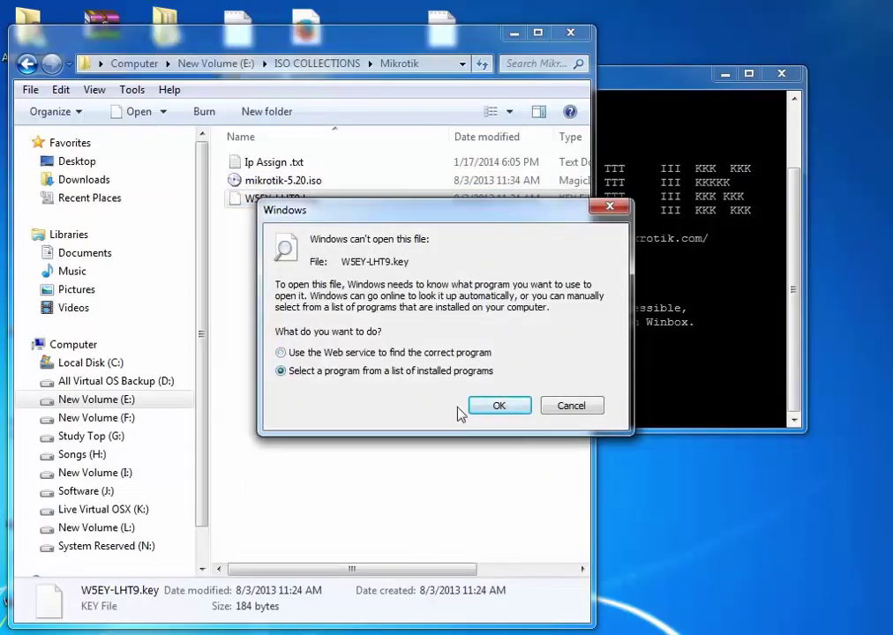
pyautogui.click(497, 407)
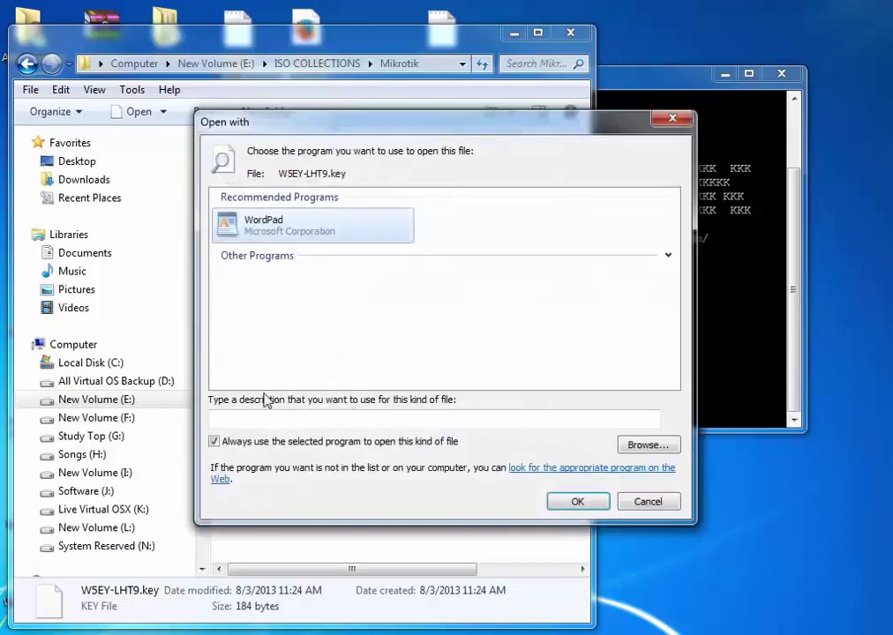
pyautogui.click(240, 445)
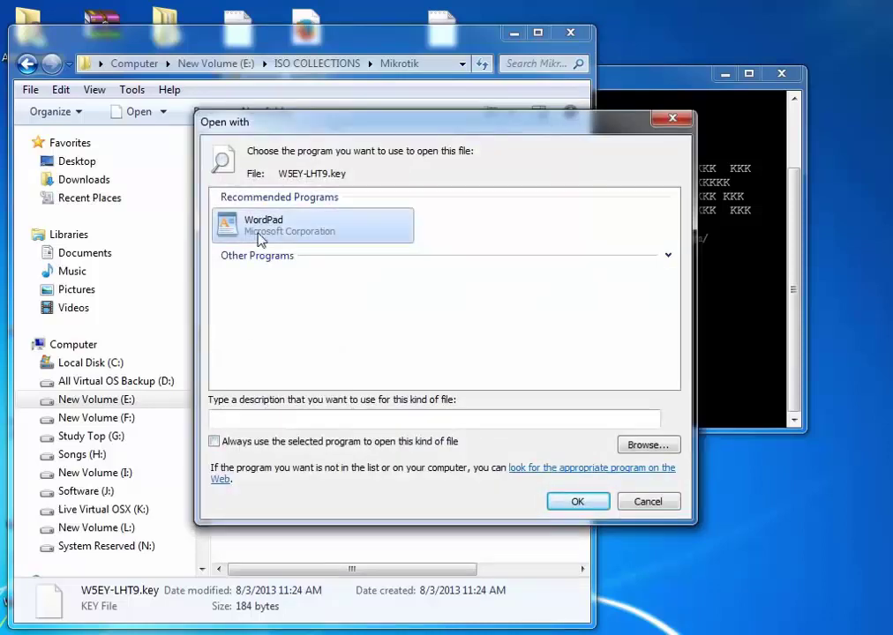
pyautogui.click(577, 501)
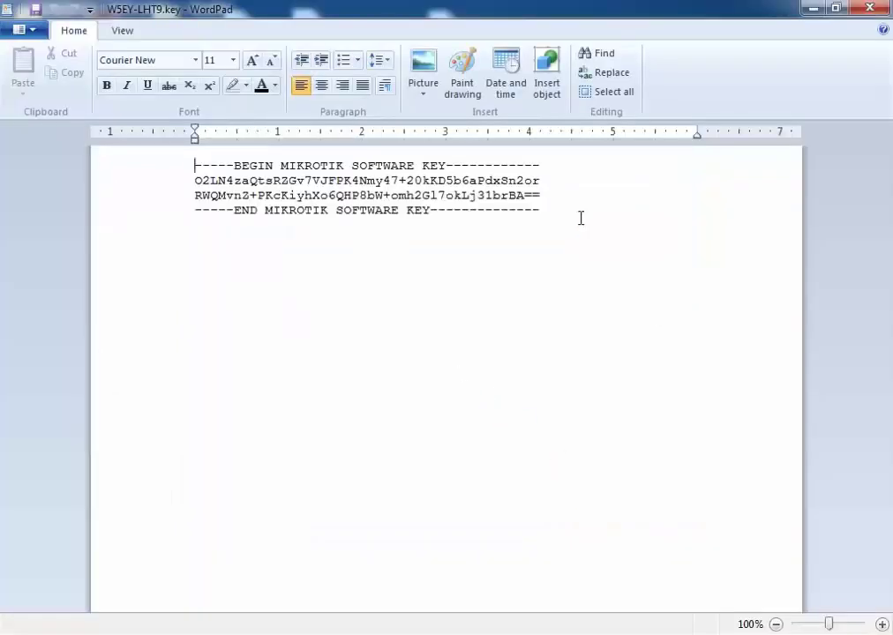
# Step: Copy the whole software key block from WordPad and return to the PuTTY session
pyautogui.moveTo(580, 217); pyautogui.dragTo(187, 166)
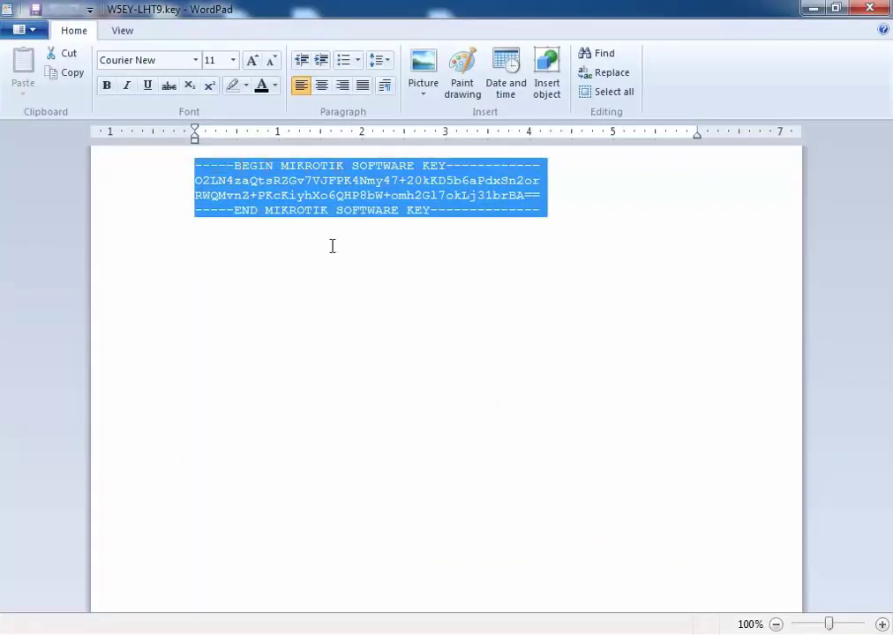
pyautogui.rightClick(337, 186)
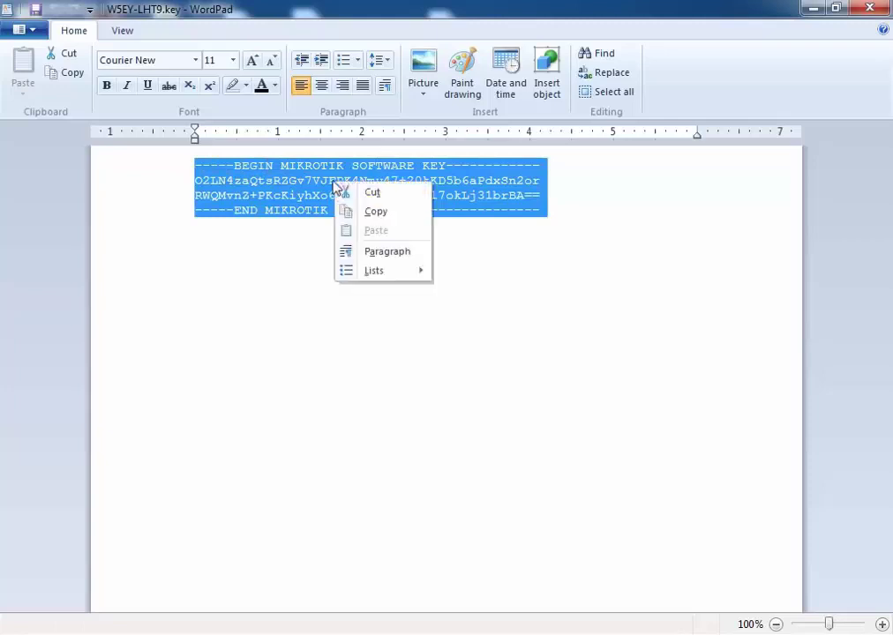
pyautogui.click(374, 211)
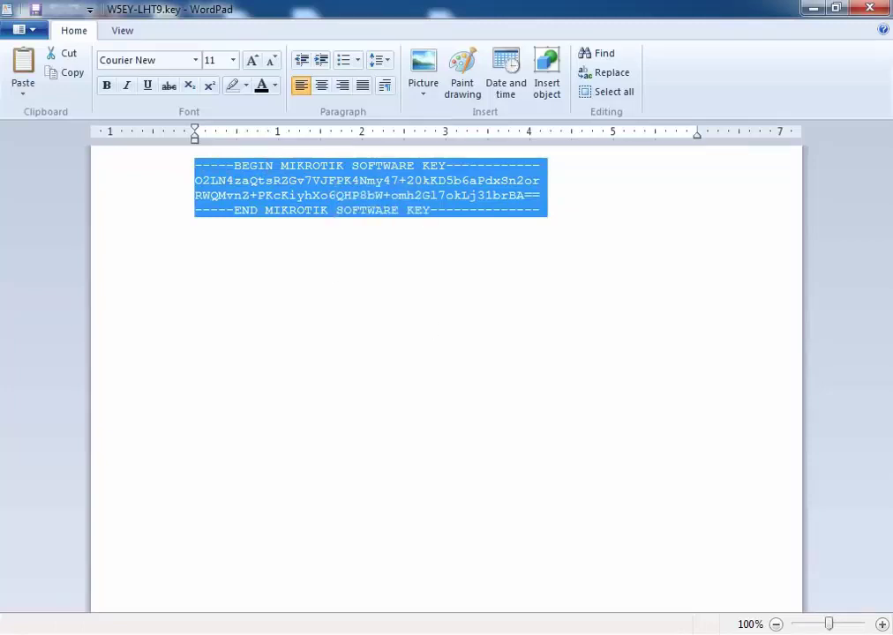
pyautogui.hotkey('alt', 'Tab')
pyautogui.moveTo(413, 84); pyautogui.dragTo(431, 137)
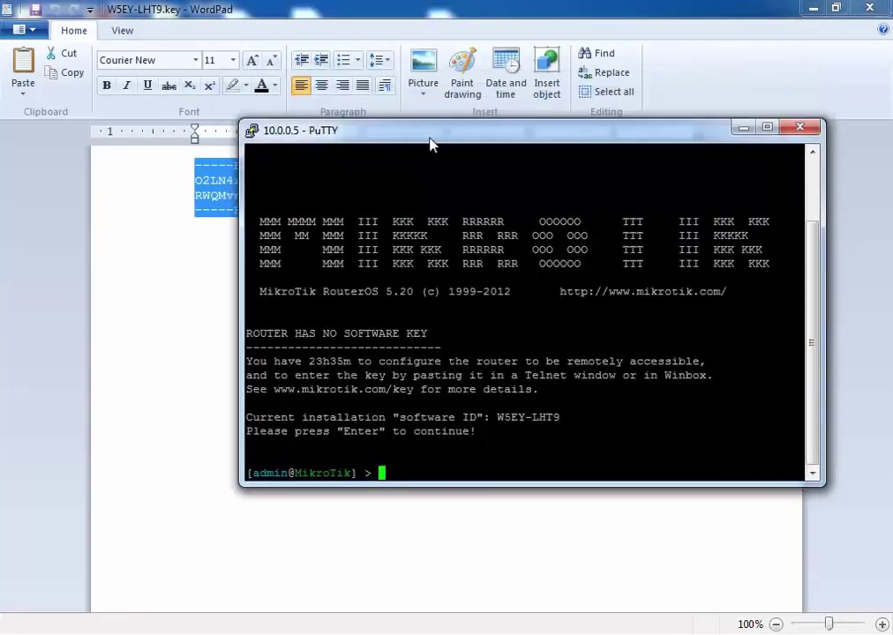
# Step: Paste the software key at the router prompt, confirm the reboot with y, and dismiss the disconnect error
pyautogui.rightClick(472, 453)
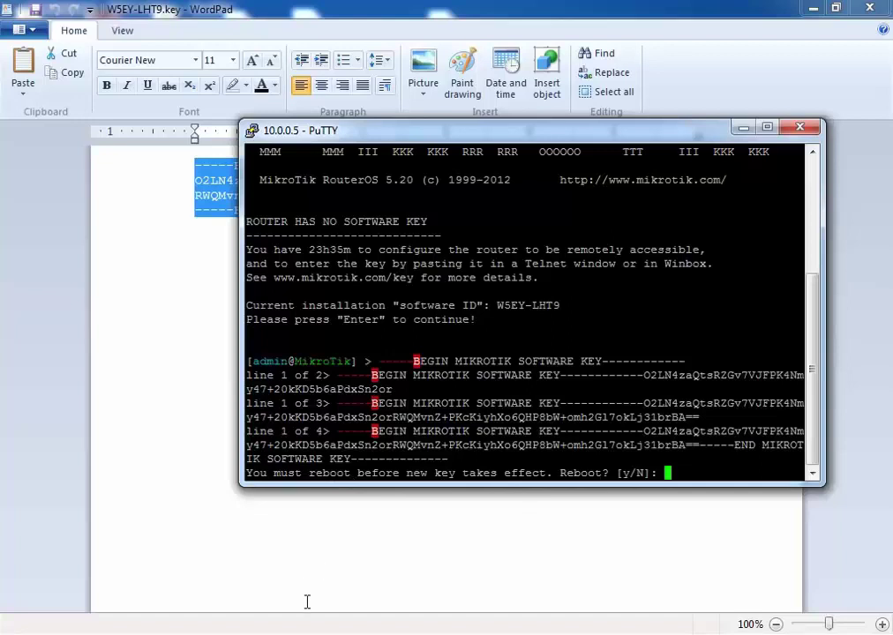
pyautogui.write('y')
pyautogui.press('Return')
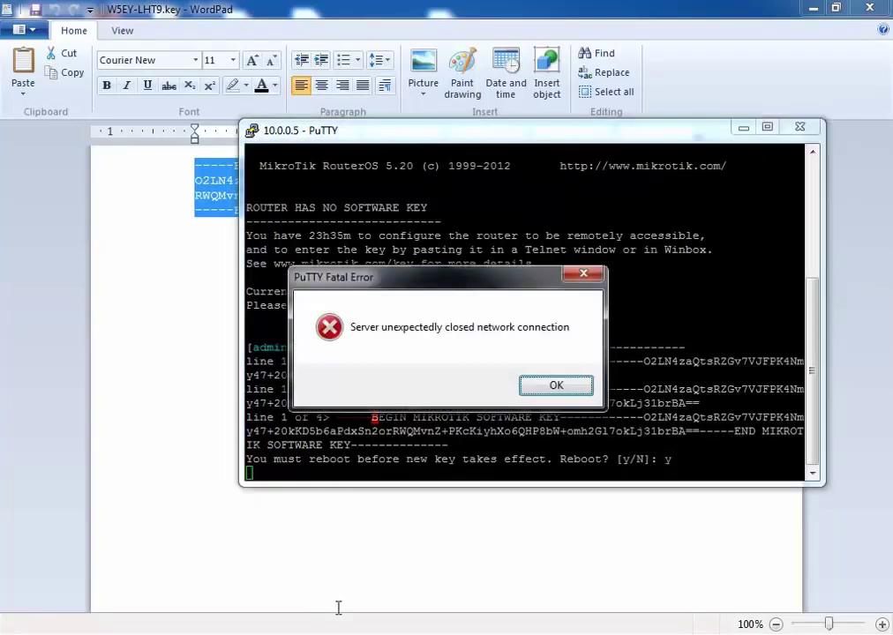
pyautogui.click(547, 388)
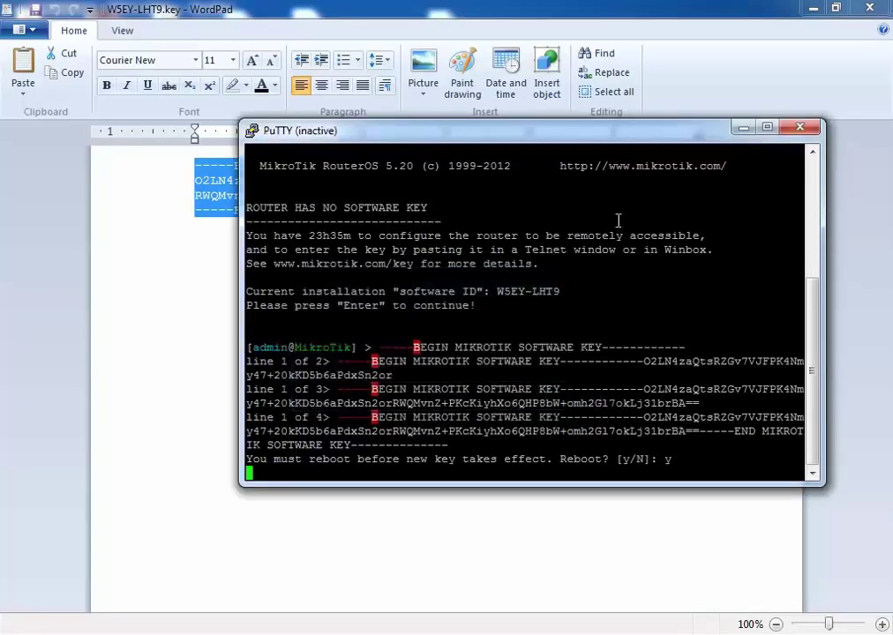
pyautogui.moveTo(547, 139); pyautogui.dragTo(503, 175)
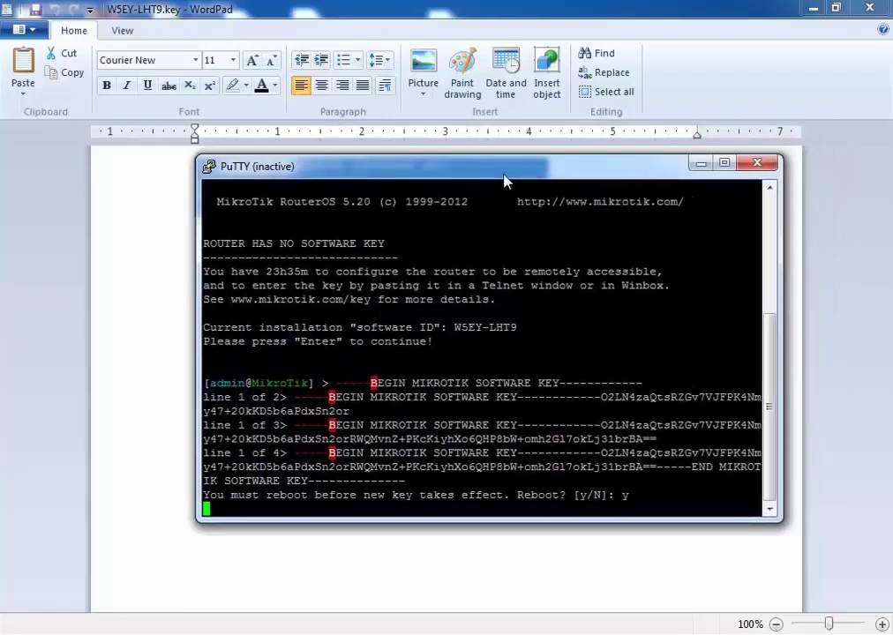
# Step: Close PuTTY, WordPad and the Explorer folder, then refresh the host desktop
pyautogui.click(759, 165)
pyautogui.click(868, 8)
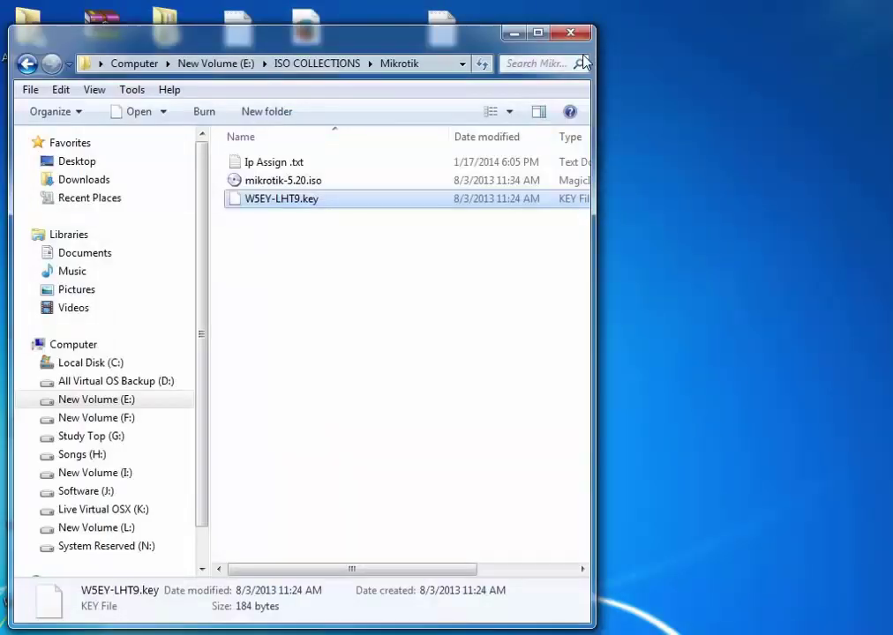
pyautogui.click(571, 34)
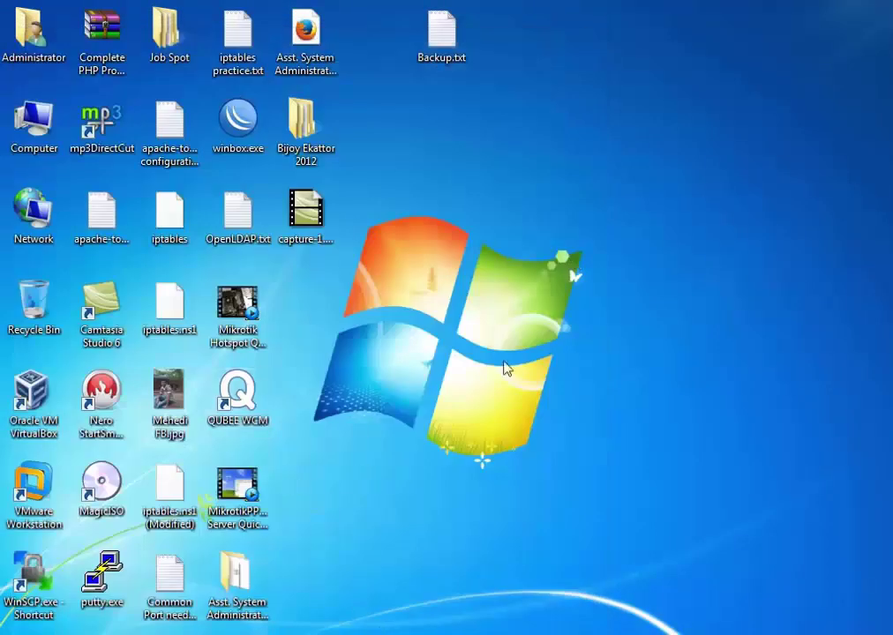
pyautogui.rightClick(516, 351)
pyautogui.click(527, 394)
# Step: In the Windows XP VM, open Local Area Connection 2 properties
pyautogui.click(479, 595)
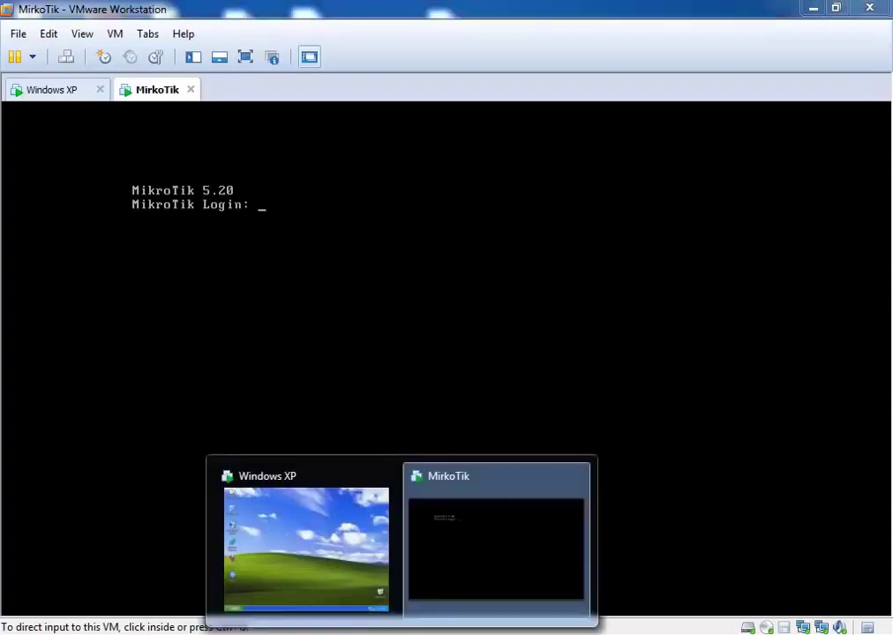
pyautogui.click(53, 90)
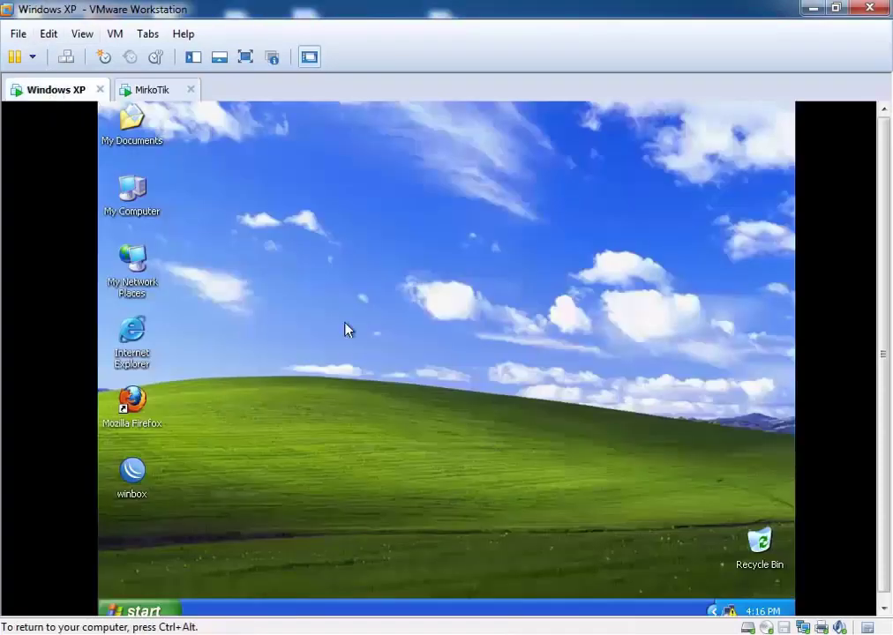
pyautogui.scroll(-1, 883, 446)
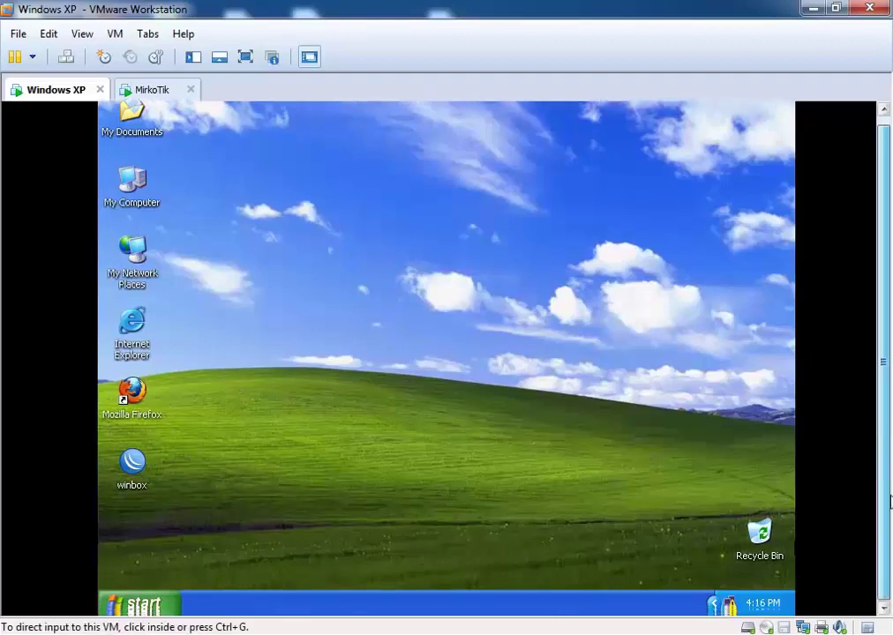
pyautogui.rightClick(727, 603)
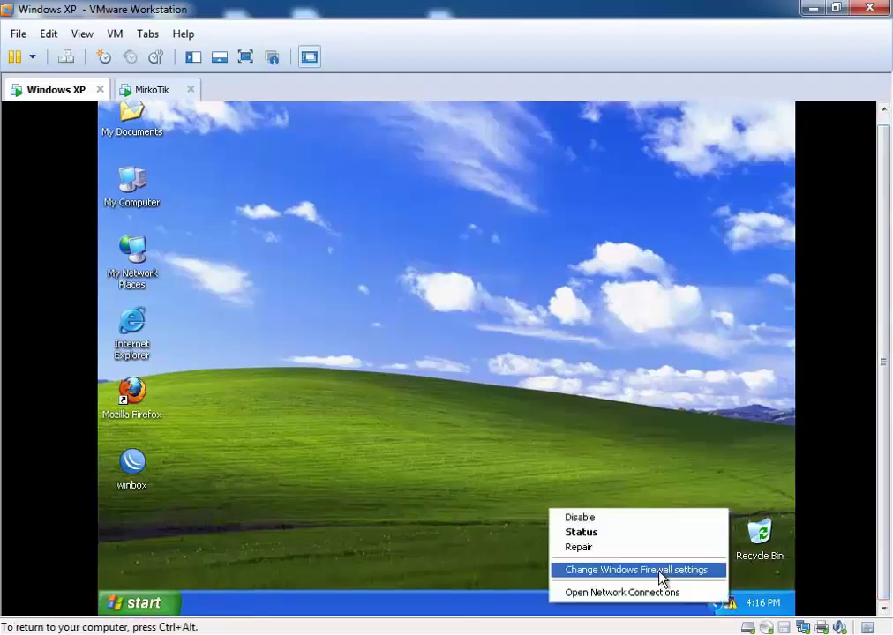
pyautogui.click(621, 593)
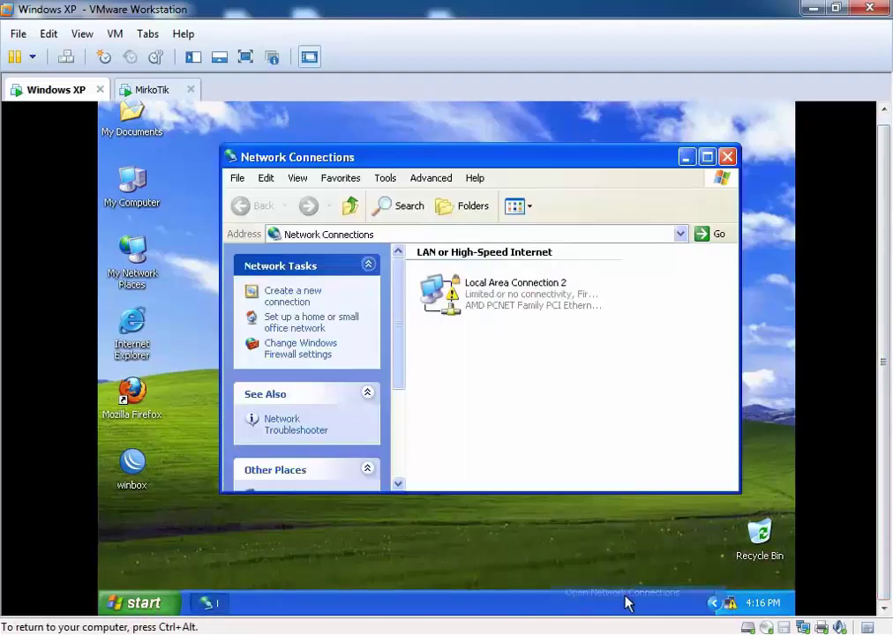
pyautogui.rightClick(521, 314)
pyautogui.click(554, 446)
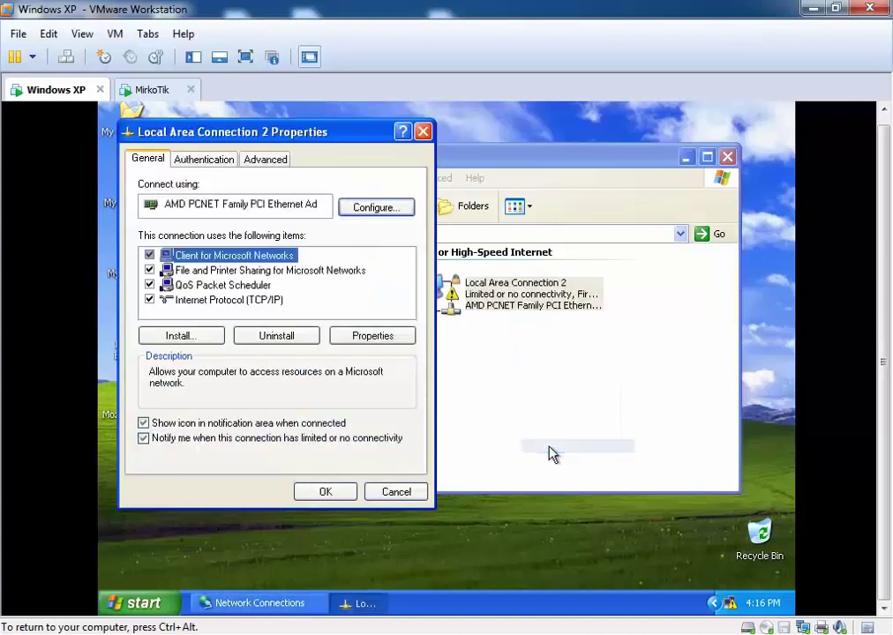
# Step: Set TCP/IP to static IP 192.168.0.2, mask 255.255.255.0, gateway 192.168.0.1
pyautogui.click(228, 300)
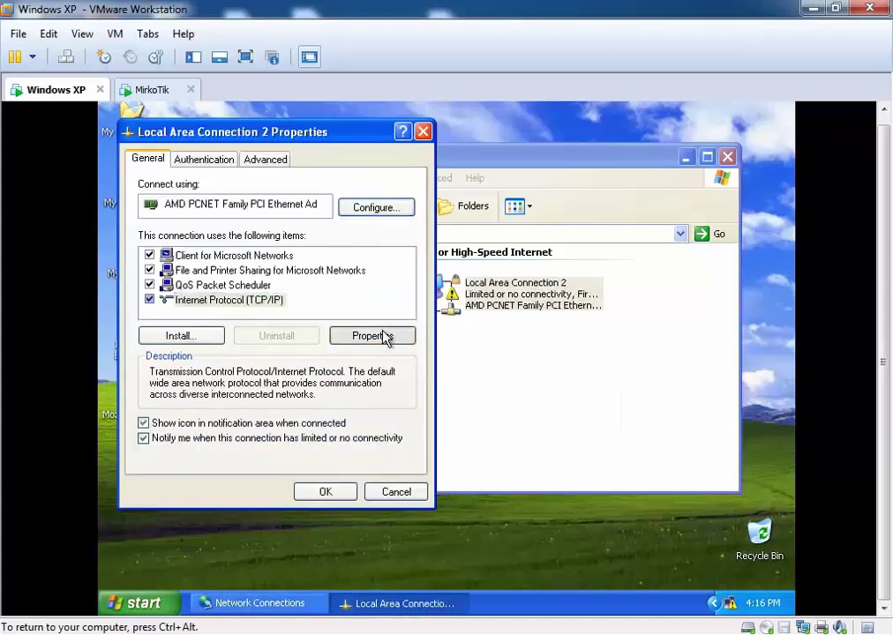
pyautogui.click(372, 335)
pyautogui.click(226, 323)
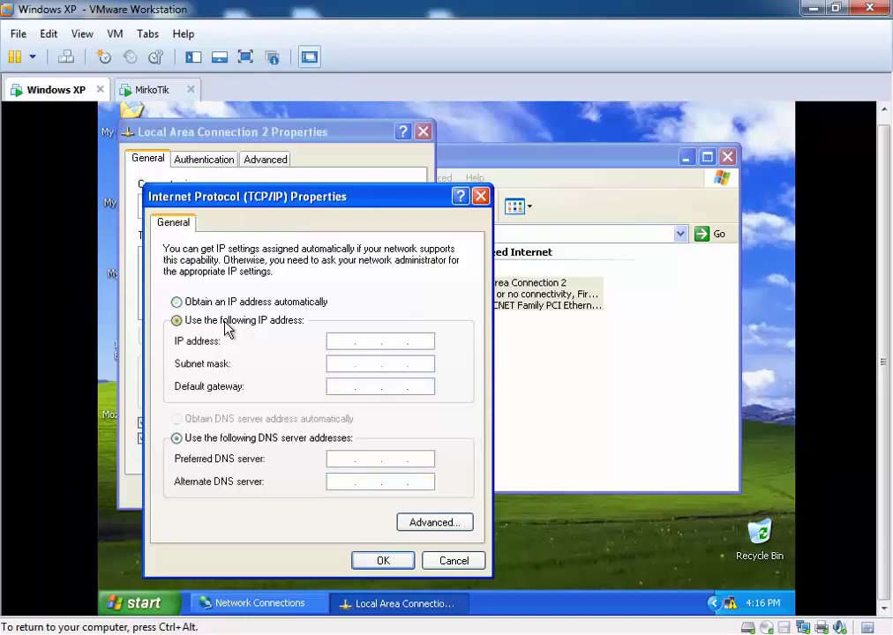
pyautogui.click(350, 344)
pyautogui.write('192 . 168 . 0 . 2')
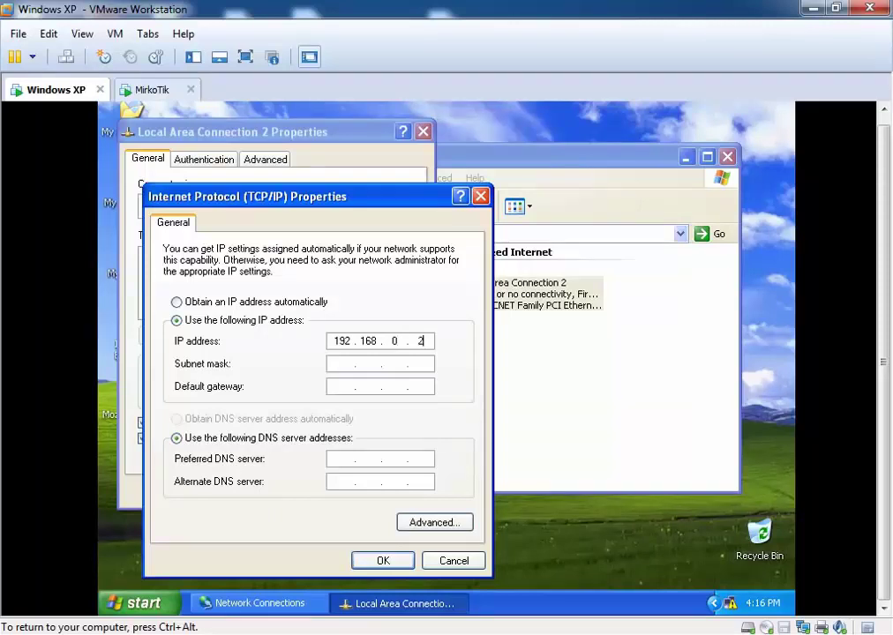
pyautogui.click(342, 364)
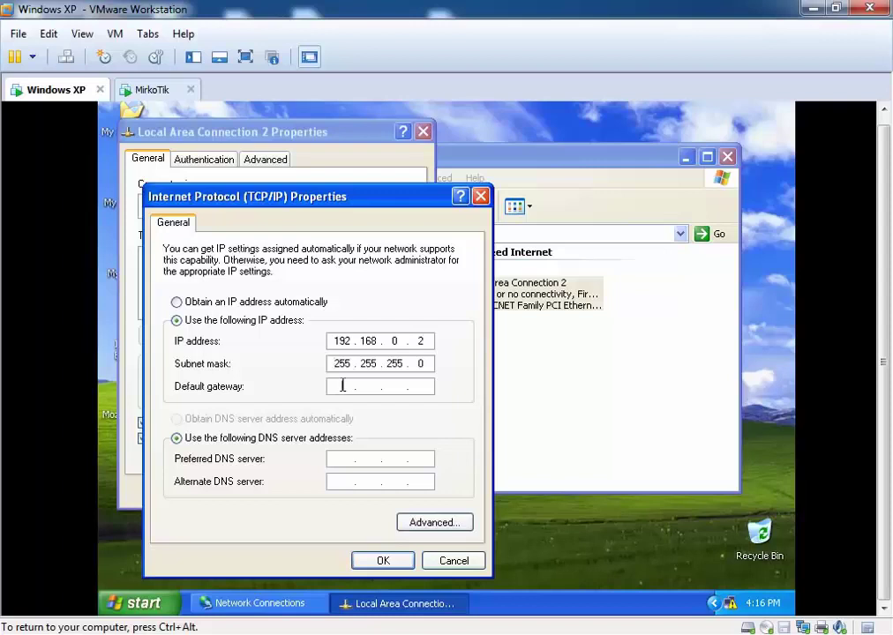
pyautogui.press('Tab')
pyautogui.write('192.168.0.1')
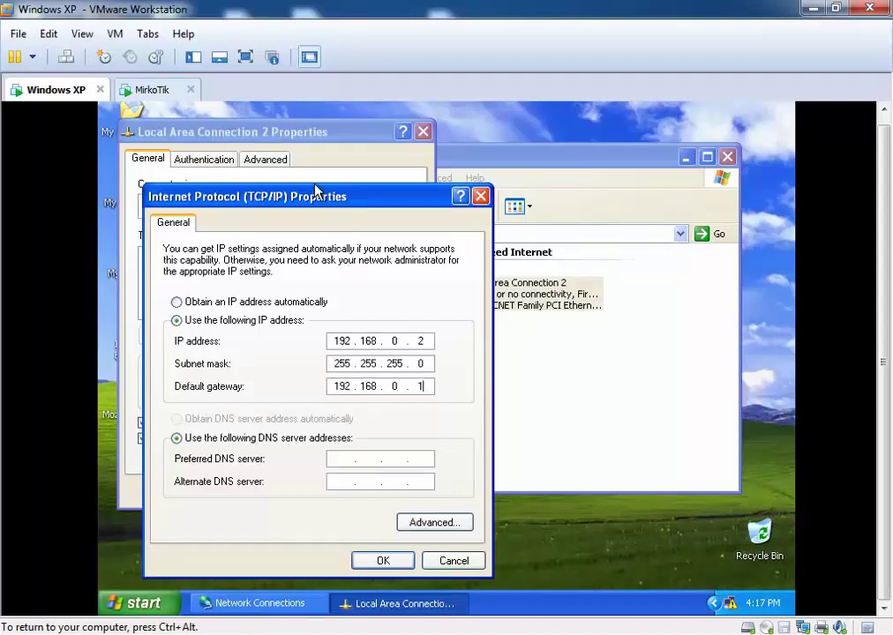
pyautogui.moveTo(321, 199); pyautogui.dragTo(379, 189)
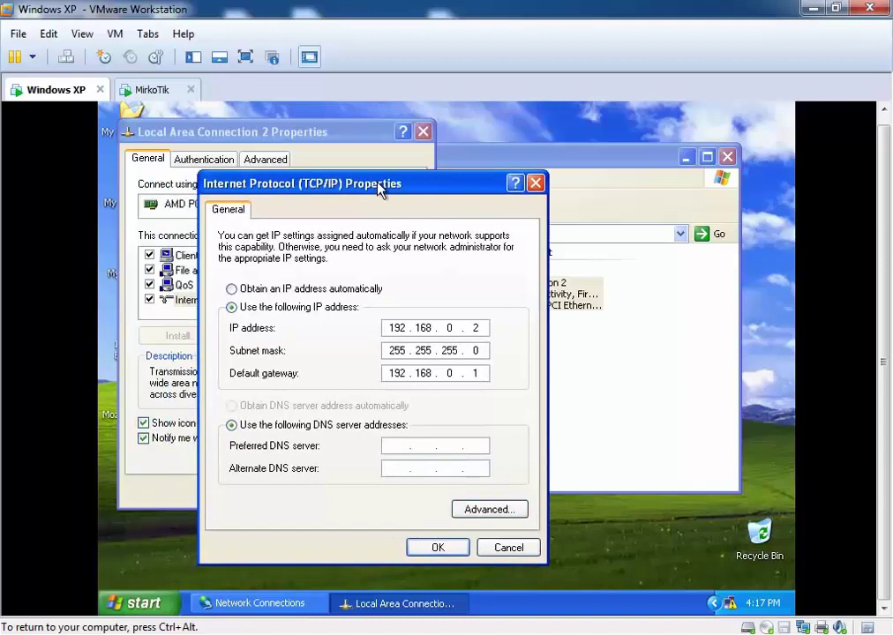
# Step: Set DNS servers 8.8.8.8 and 8.8.4.4 and apply the TCP/IP settings
pyautogui.click(394, 446)
pyautogui.write('8.8.8.8')
pyautogui.click(397, 468)
pyautogui.write('8.8.4.4')
pyautogui.click(437, 547)
pyautogui.click(325, 495)
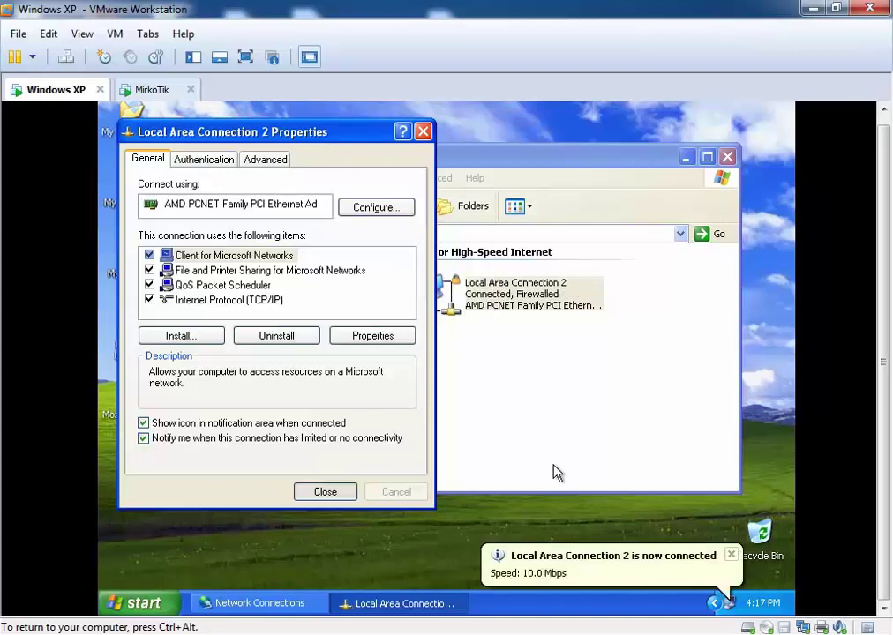
# Step: Close the connection properties and Network Connections, then refresh the XP desktop
pyautogui.click(344, 492)
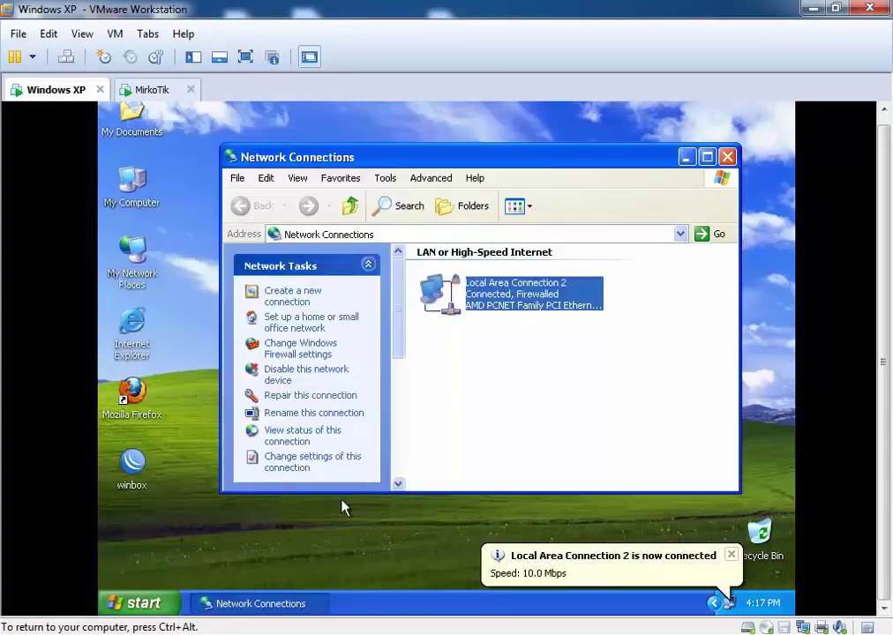
pyautogui.click(727, 156)
pyautogui.rightClick(613, 218)
pyautogui.click(616, 240)
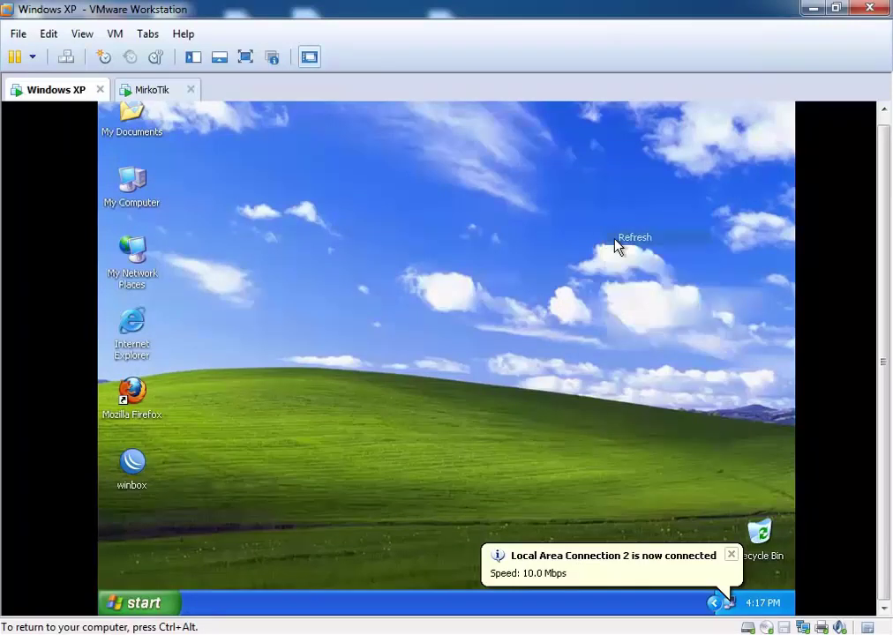
pyautogui.click(138, 605)
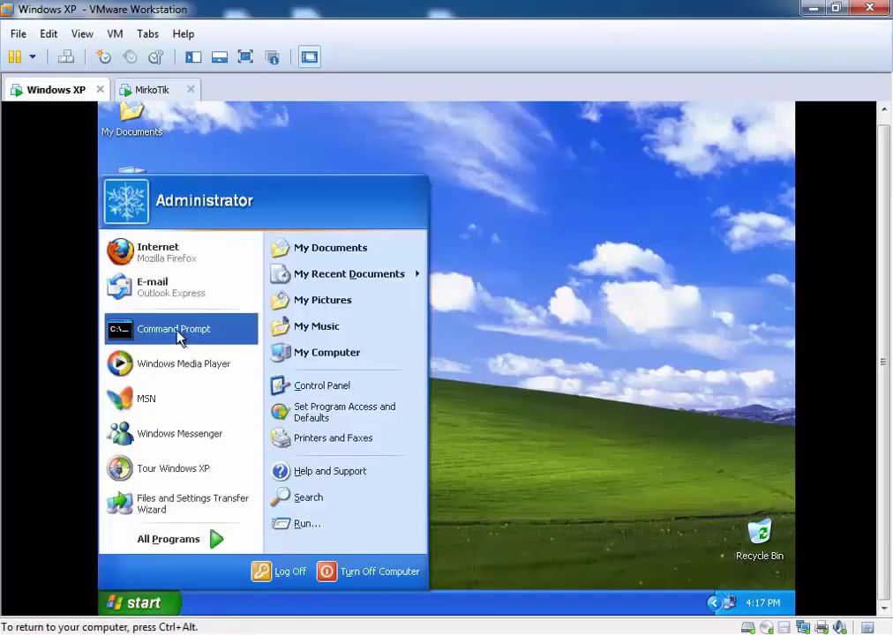
# Step: In Command Prompt, ping the gateway 192.168.0.1 and the router's WAN address 10.0.0.5
pyautogui.click(179, 335)
pyautogui.write('PING')
pyautogui.press('BackSpace')
pyautogui.press('BackSpace')
pyautogui.press('BackSpace')
pyautogui.press('BackSpace')
pyautogui.write('ping 1')
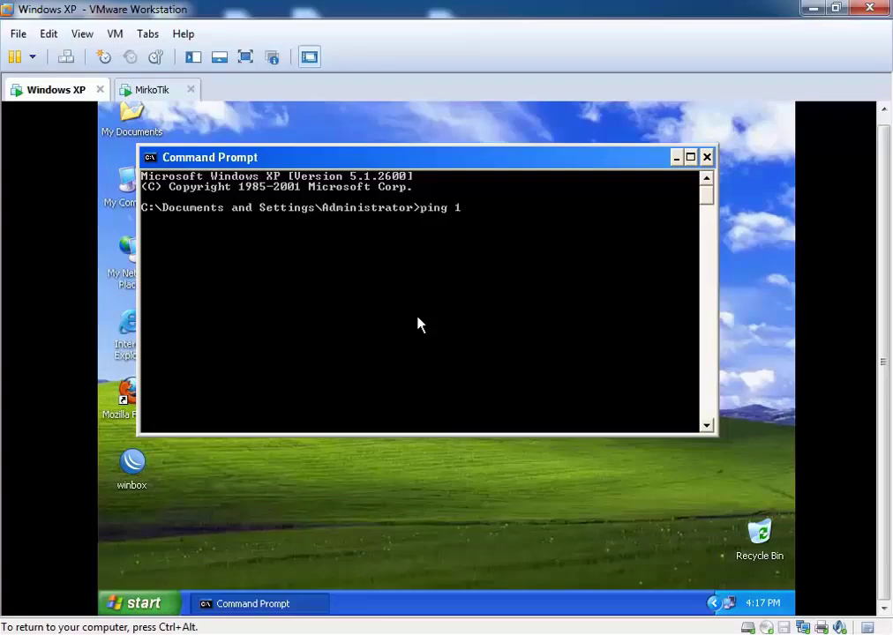
pyautogui.write('92.168.0.1')
pyautogui.press('Return')
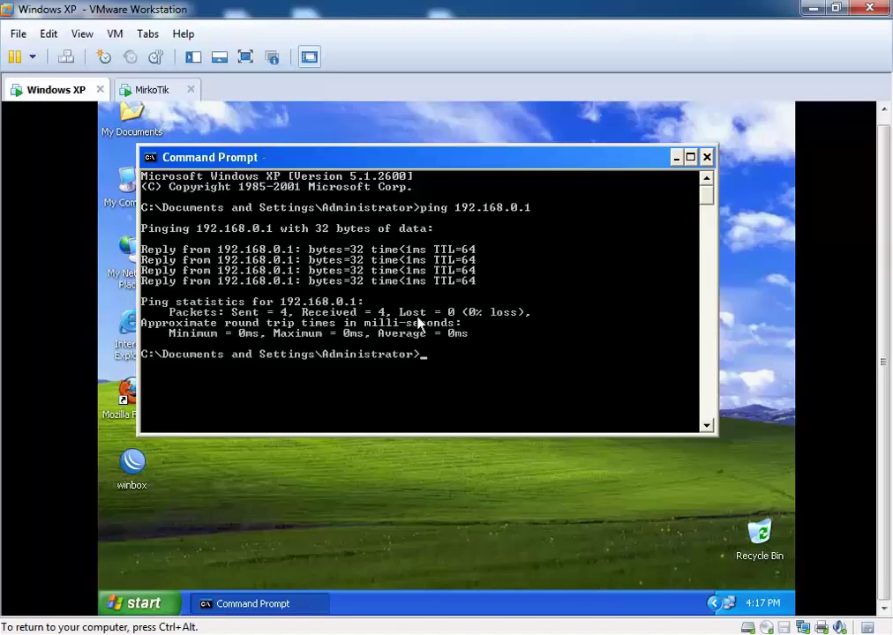
pyautogui.press('Up')
pyautogui.press('BackSpace')
pyautogui.press('BackSpace')
pyautogui.press('BackSpace')
pyautogui.press('BackSpace')
pyautogui.press('BackSpace')
pyautogui.press('BackSpace')
pyautogui.press('BackSpace')
pyautogui.press('BackSpace')
pyautogui.press('BackSpace')
pyautogui.press('BackSpace')
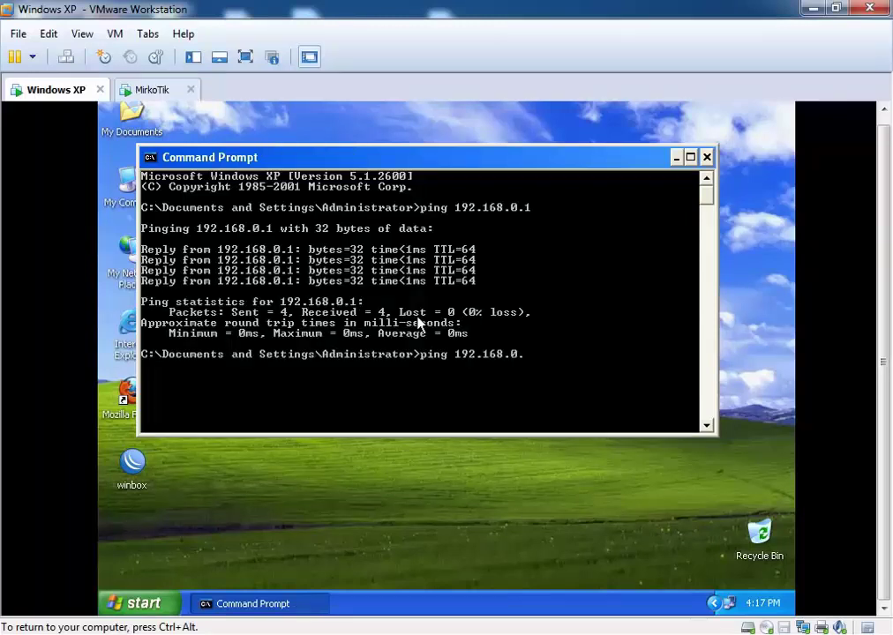
pyautogui.press('BackSpace')
pyautogui.write('10.0.0')
pyautogui.write('5')
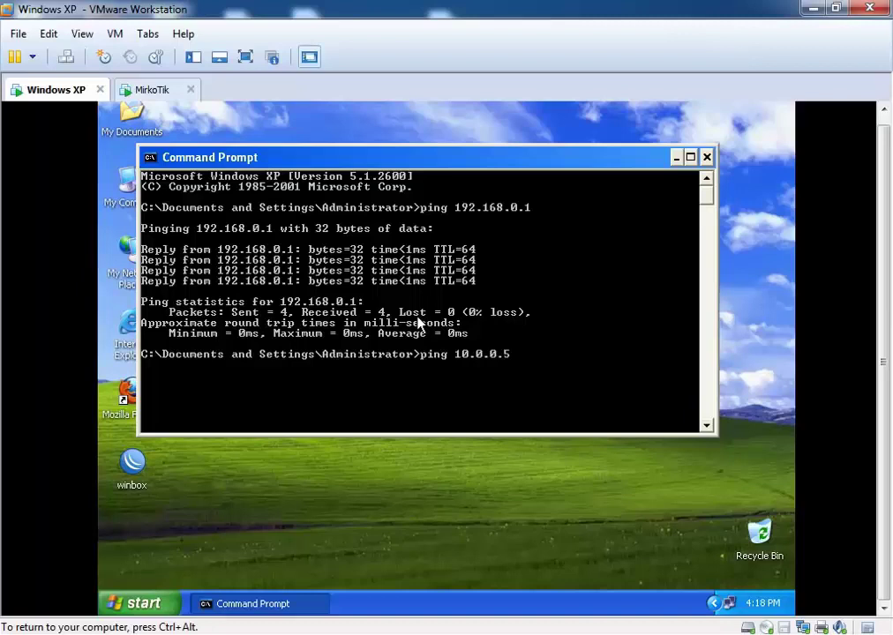
pyautogui.press('Return')
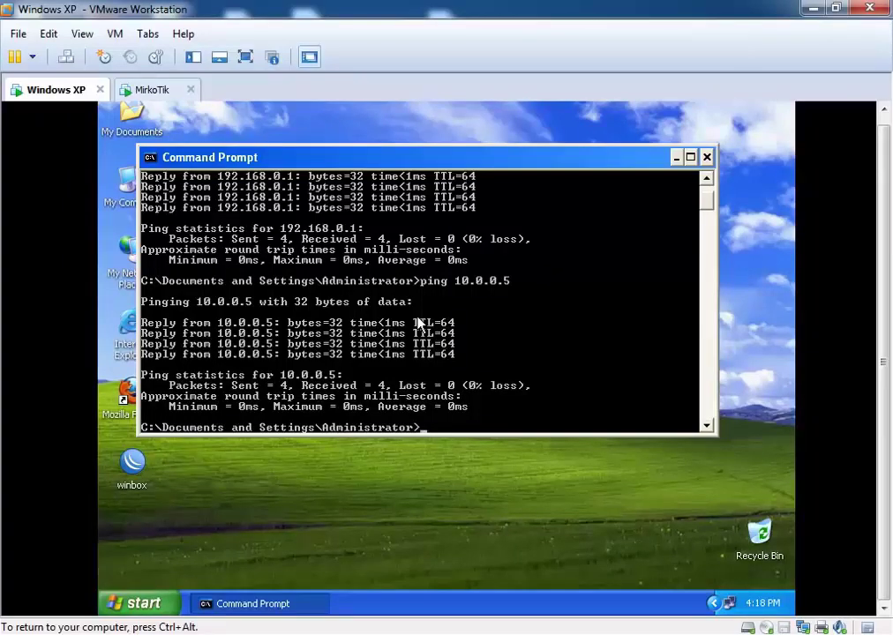
# Step: Ping google.com and run nslookup to check the default DNS server
pyautogui.write('ping go')
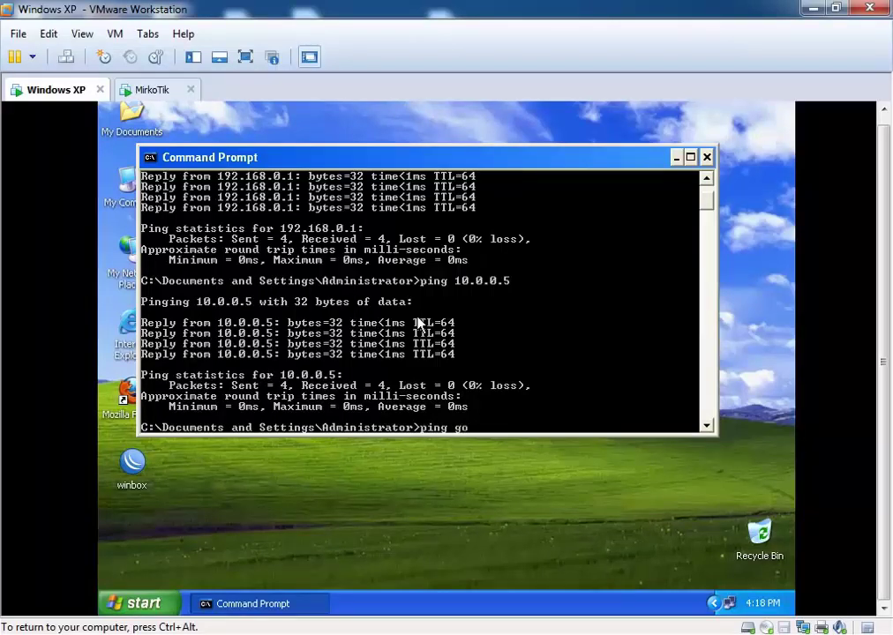
pyautogui.write('ogle.com')
pyautogui.press('Return')
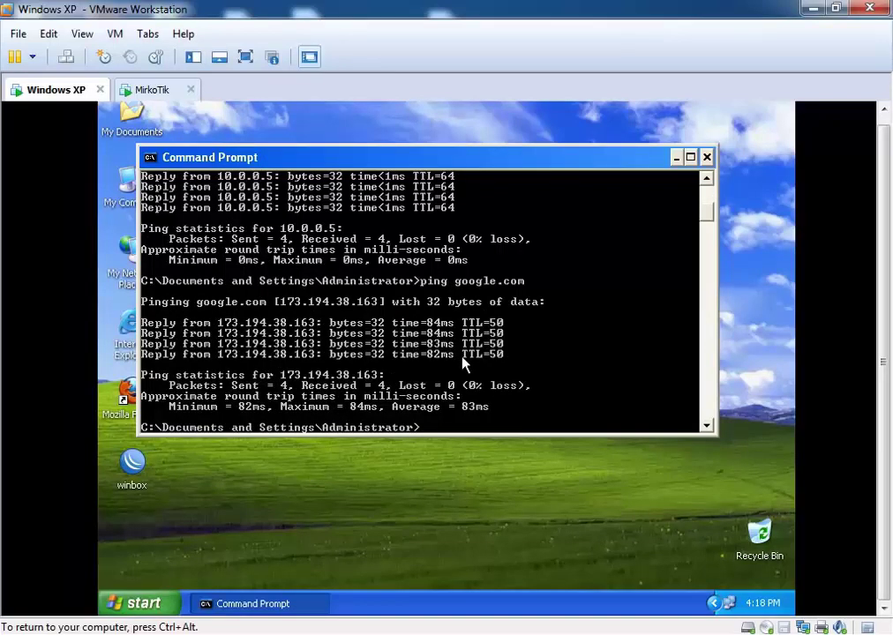
pyautogui.moveTo(430, 161); pyautogui.dragTo(458, 150)
pyautogui.write('nslookup')
pyautogui.press('Return')
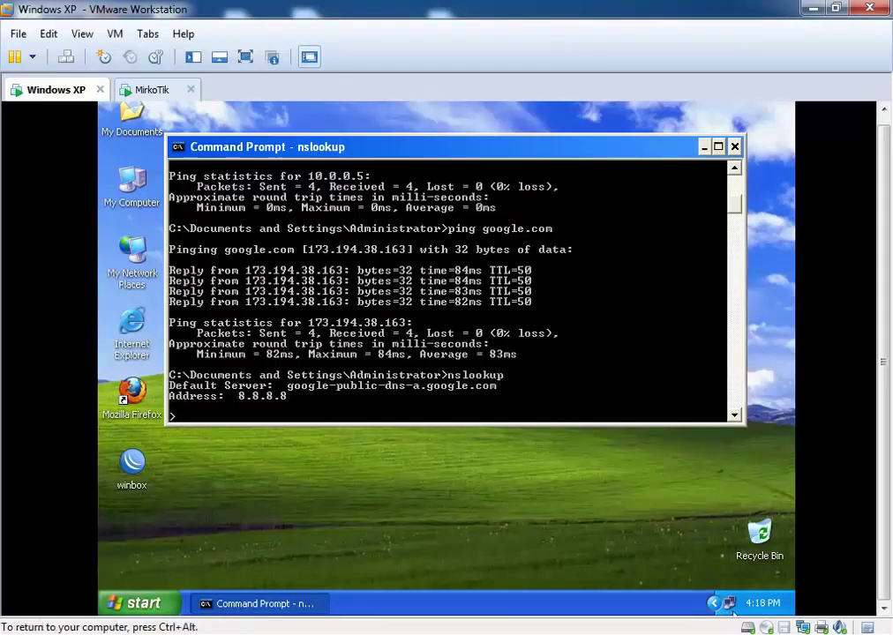
# Step: Change Local Area Connection 2's preferred DNS server to 192.168.0.1
pyautogui.rightClick(728, 603)
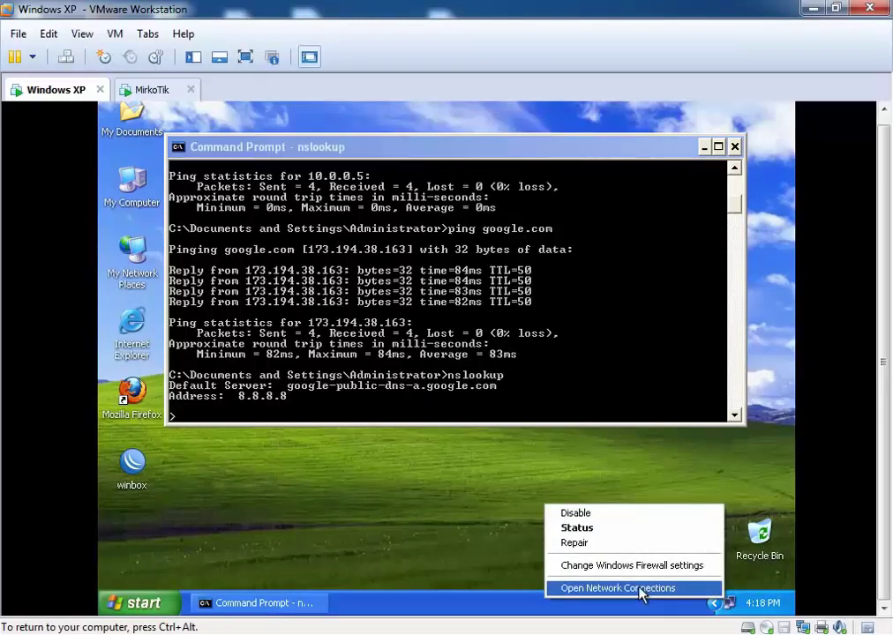
pyautogui.click(641, 588)
pyautogui.rightClick(486, 303)
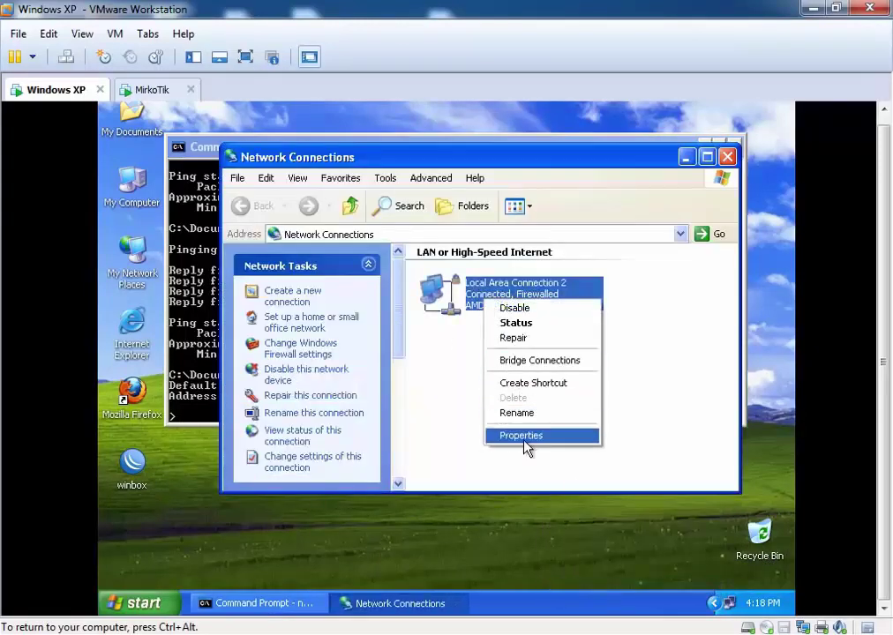
pyautogui.click(525, 441)
pyautogui.click(239, 300)
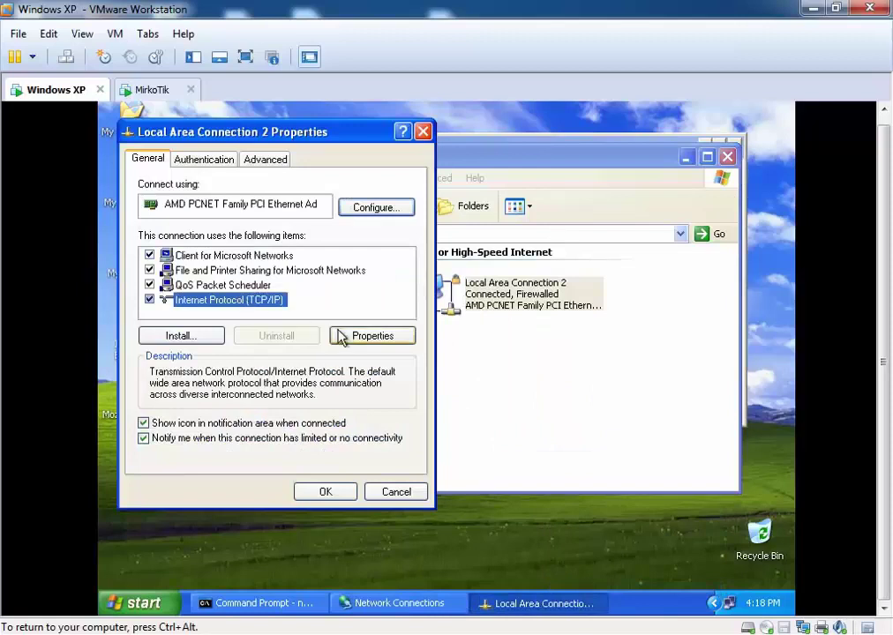
pyautogui.click(340, 338)
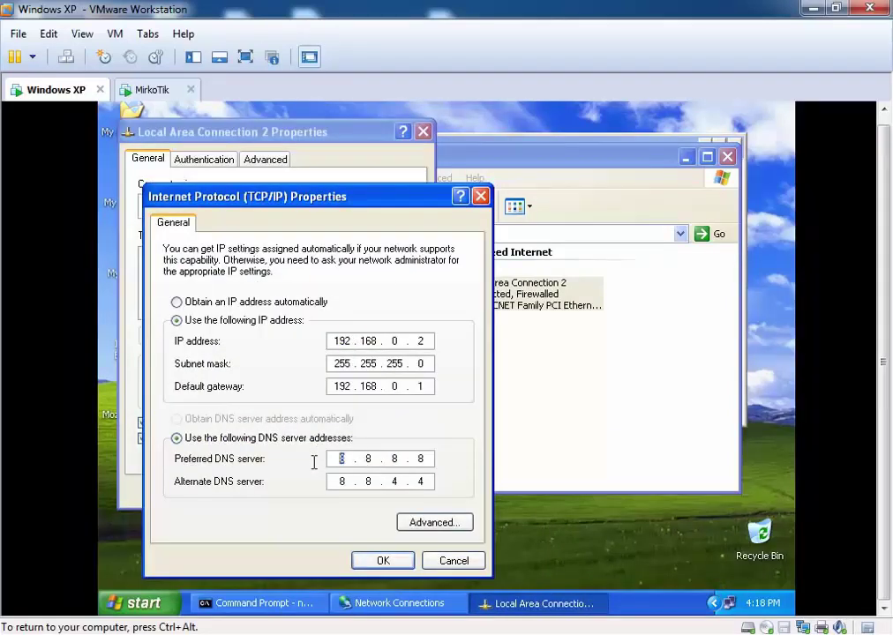
pyautogui.write('192 . 168 . 0')
pyautogui.press('.')
pyautogui.write('1')
pyautogui.click(386, 560)
pyautogui.click(321, 491)
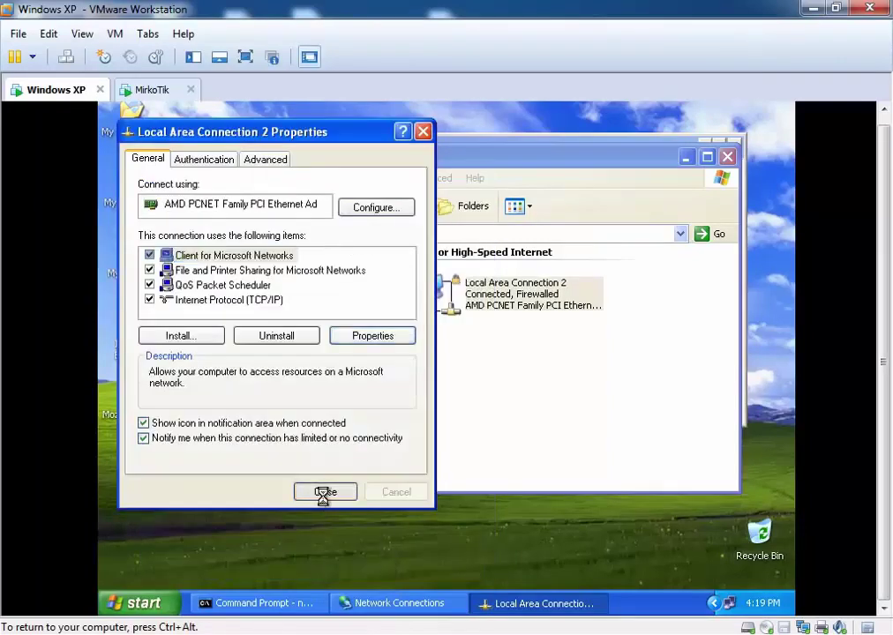
# Step: Exit nslookup, clear the console with cls, and run nslookup again
pyautogui.click(686, 157)
pyautogui.write('exit')
pyautogui.press('Return')
pyautogui.write('cls')
pyautogui.press('Return')
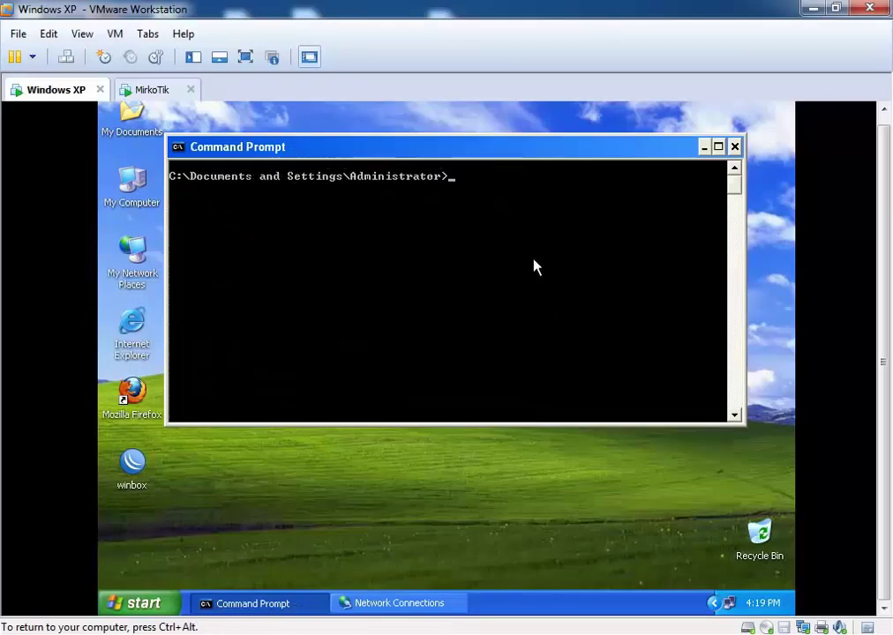
pyautogui.write('nslookup')
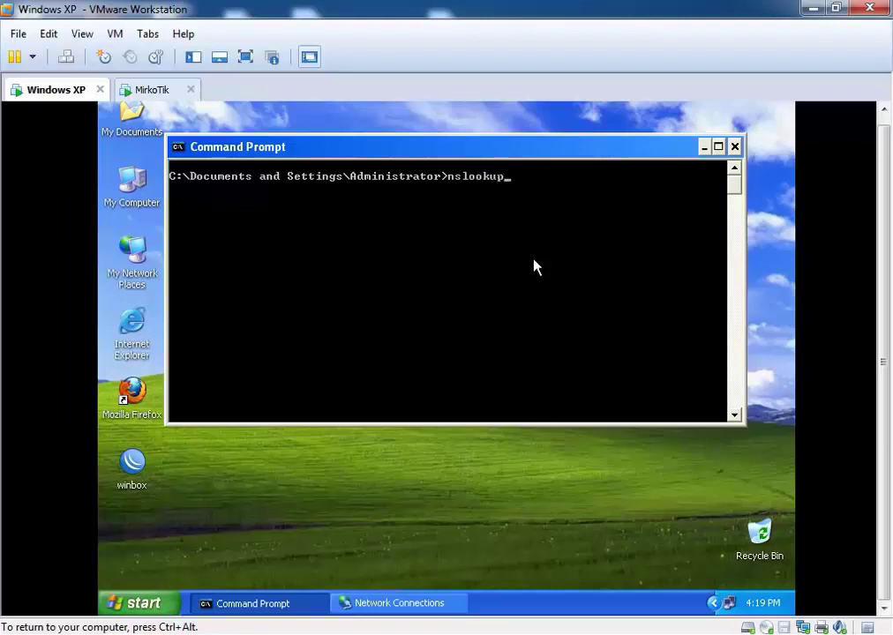
pyautogui.press('Return')
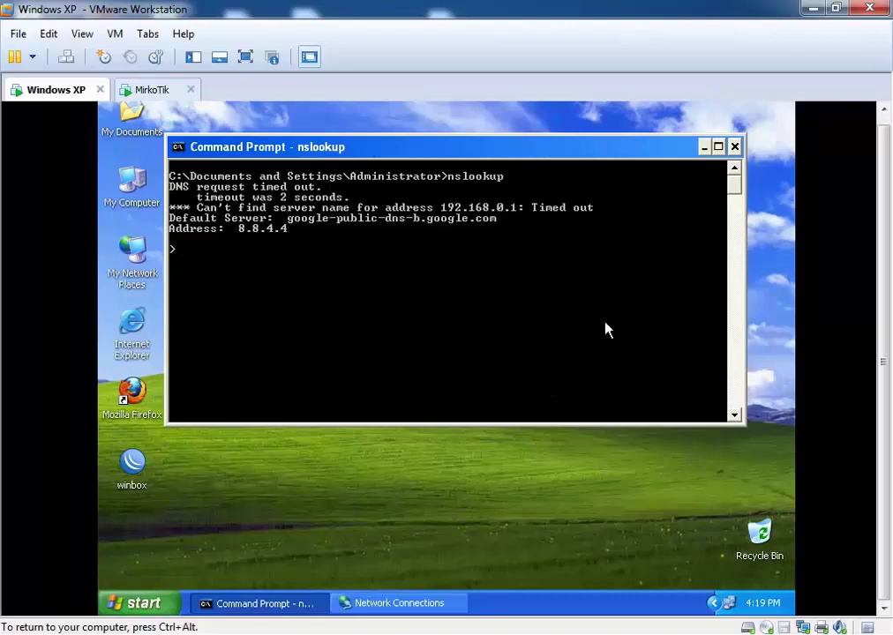
# Step: Launch WinBox and connect to the router at 192.168.0.1
pyautogui.click(703, 147)
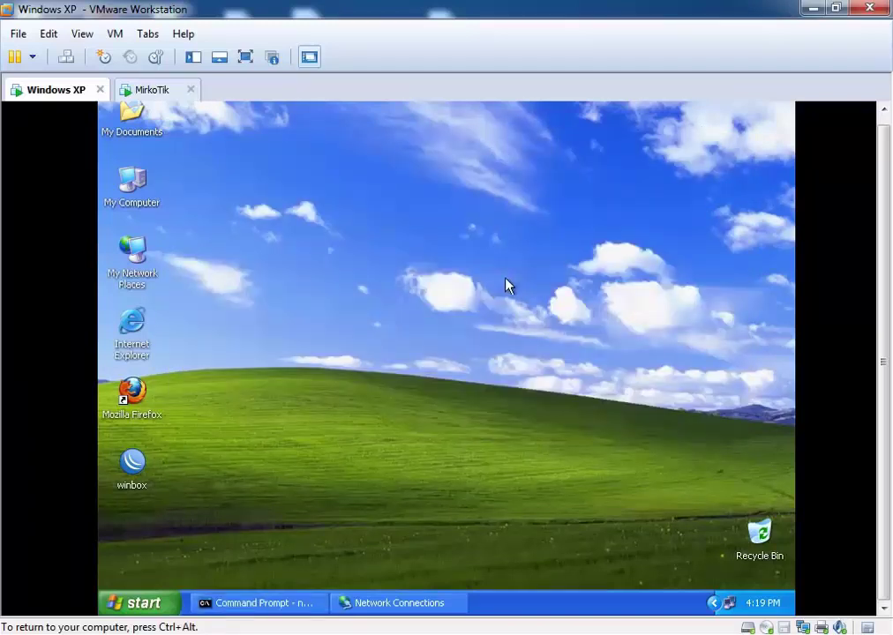
pyautogui.doubleClick(132, 462)
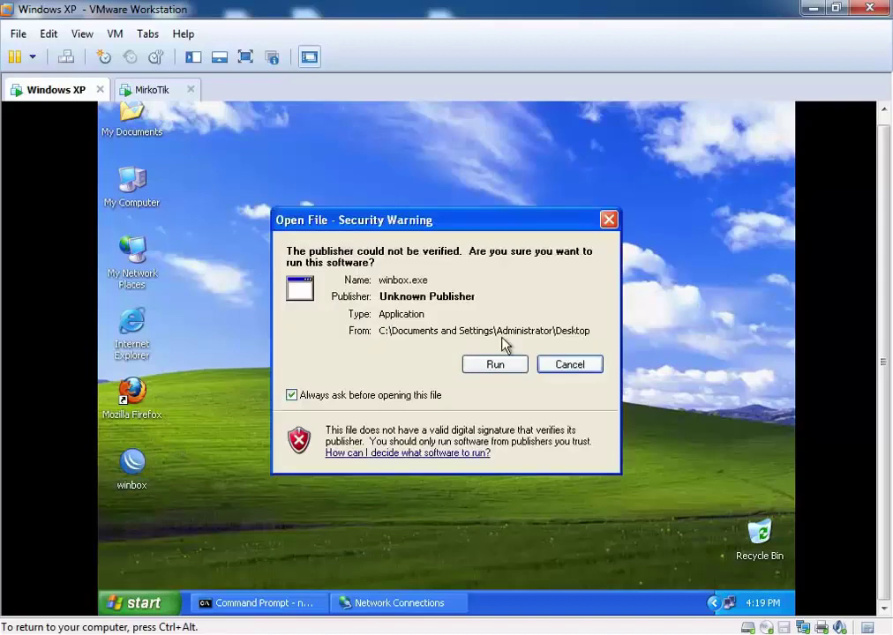
pyautogui.click(495, 365)
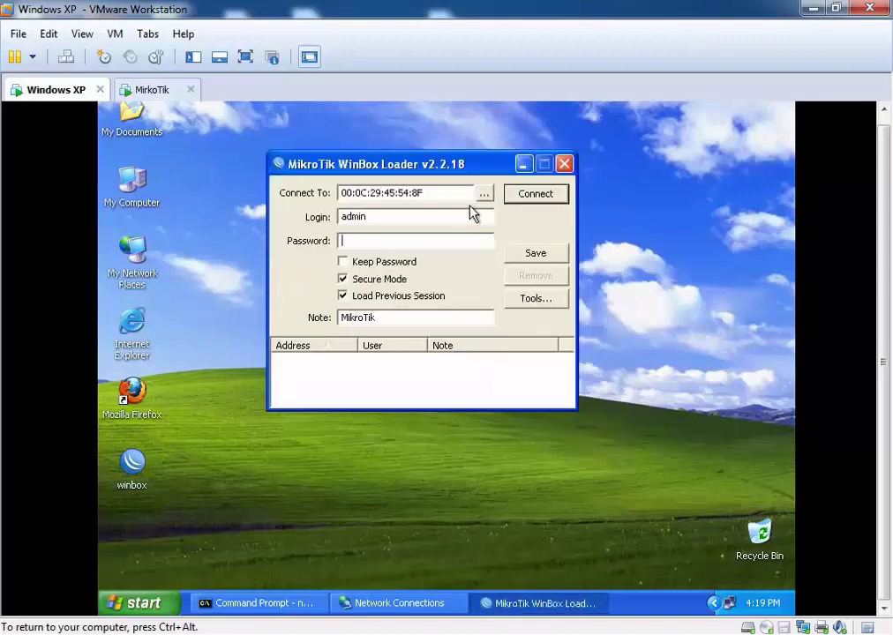
pyautogui.moveTo(442, 195); pyautogui.dragTo(303, 203)
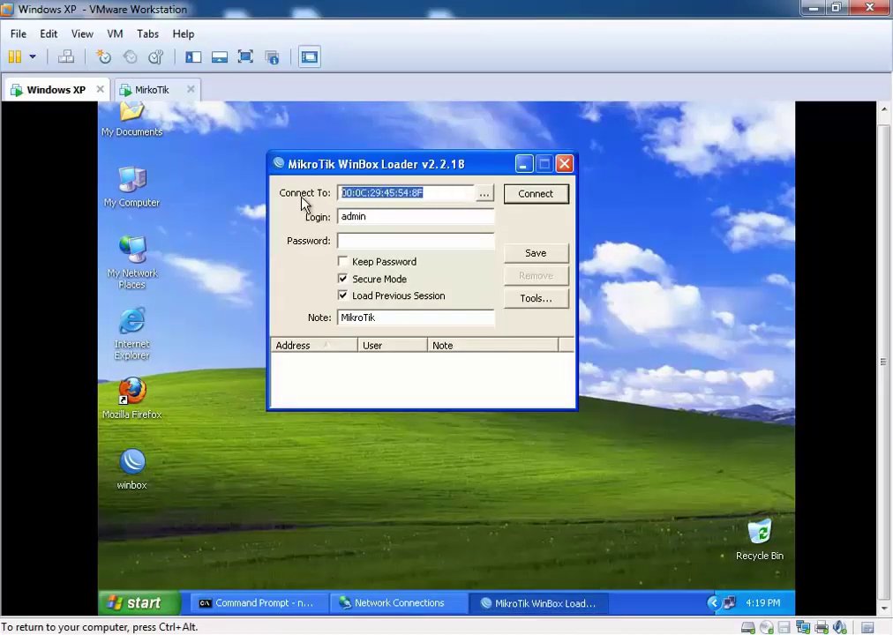
pyautogui.write('192.168.0.1')
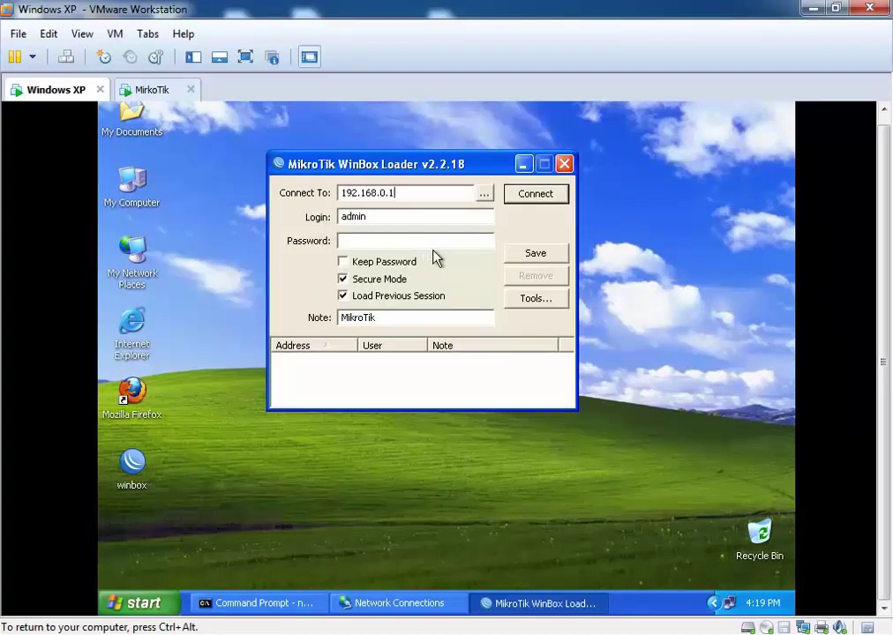
pyautogui.click(533, 195)
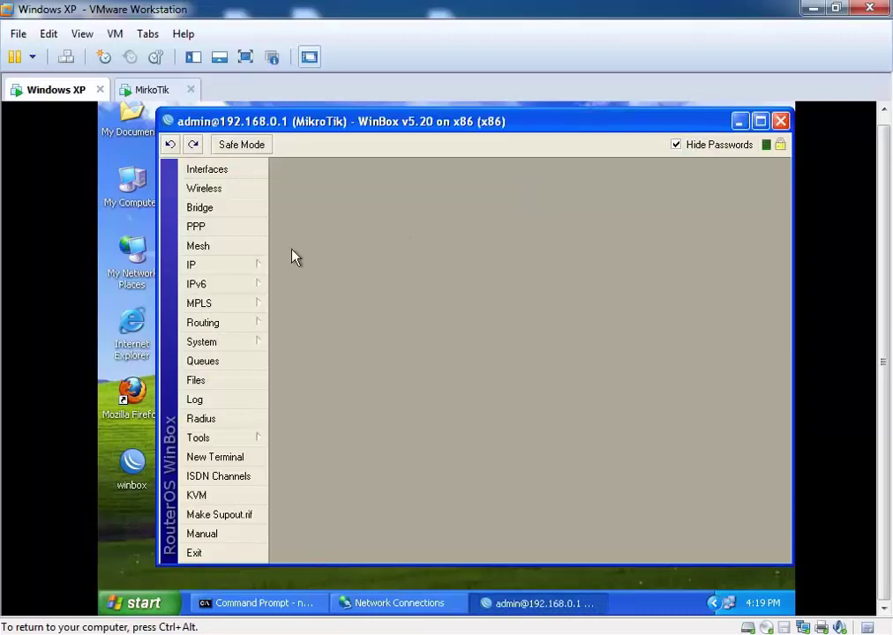
# Step: Review the router's DNS settings (8.8.8.8, 8.8.4.4, remote requests allowed) and close them
pyautogui.click(196, 265)
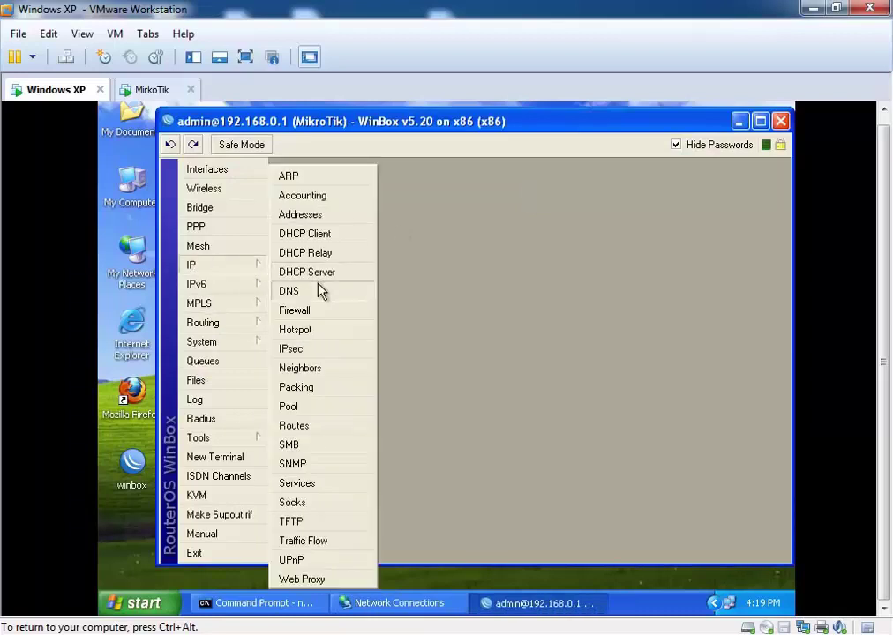
pyautogui.click(320, 292)
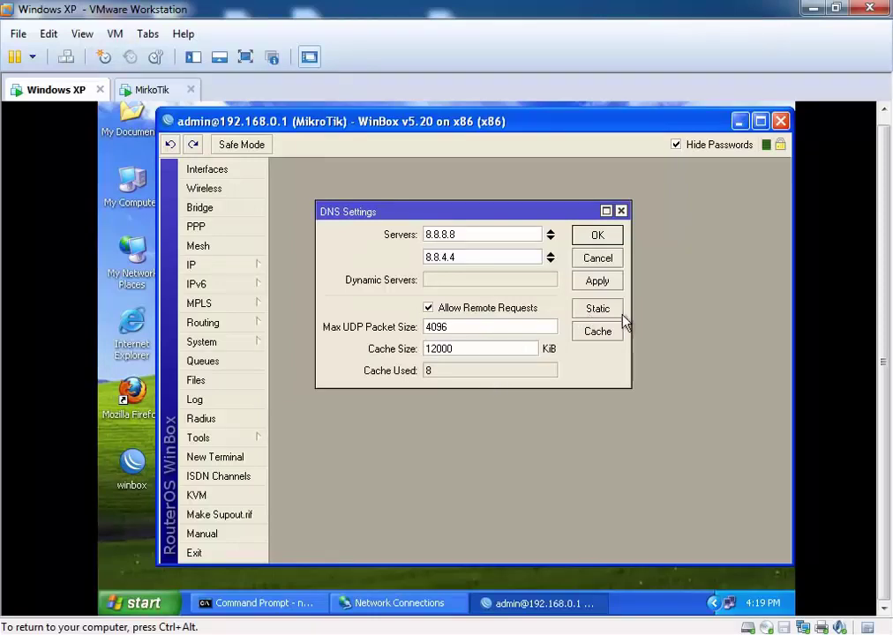
pyautogui.moveTo(470, 221); pyautogui.dragTo(509, 222)
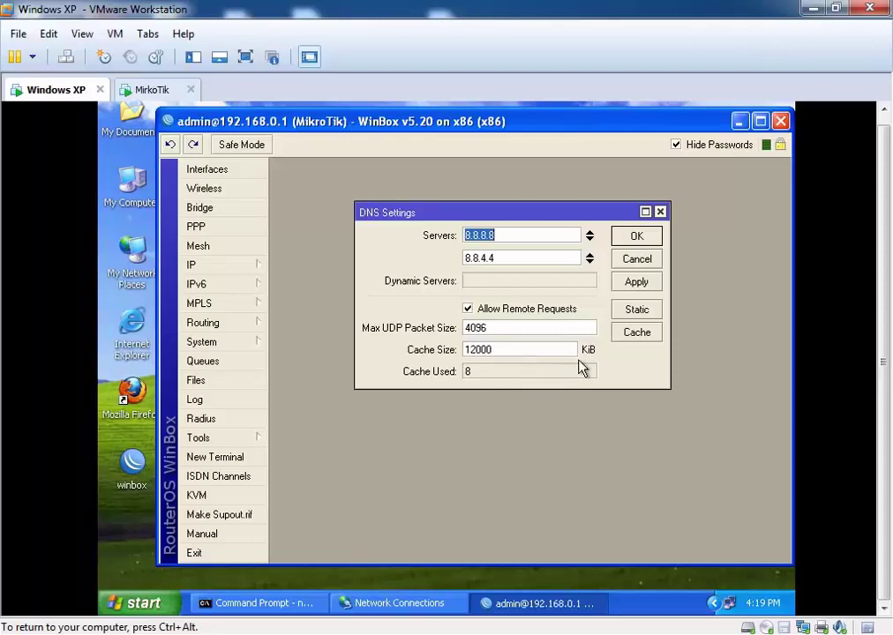
pyautogui.click(660, 213)
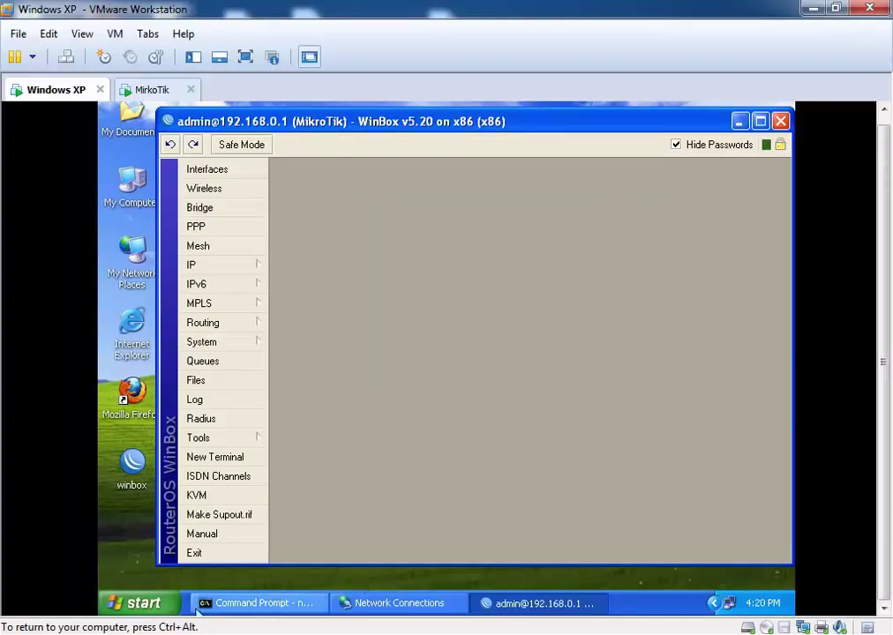
# Step: Launch Firefox on the XP client and browse to google.com, which redirects to google.com.bd
pyautogui.doubleClick(132, 392)
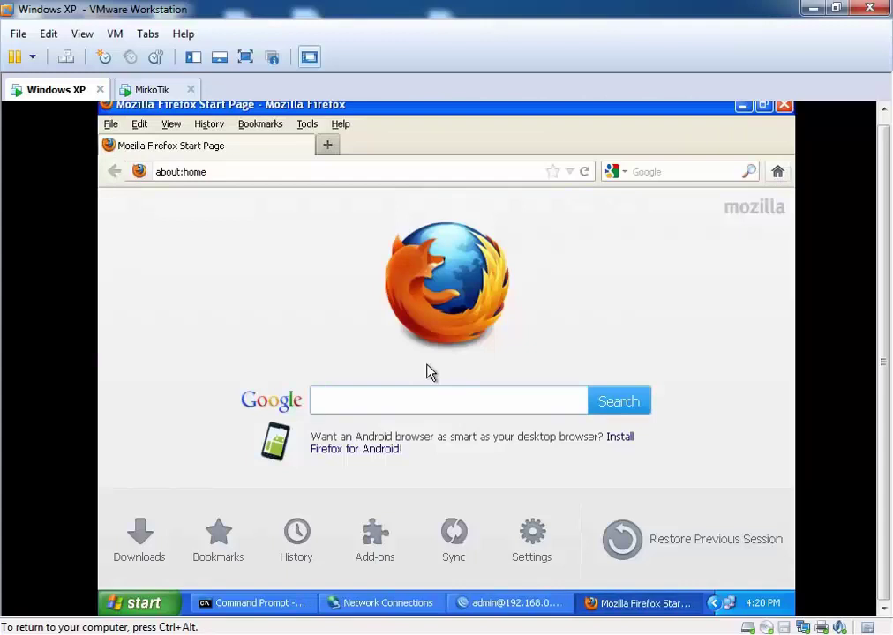
pyautogui.click(243, 172)
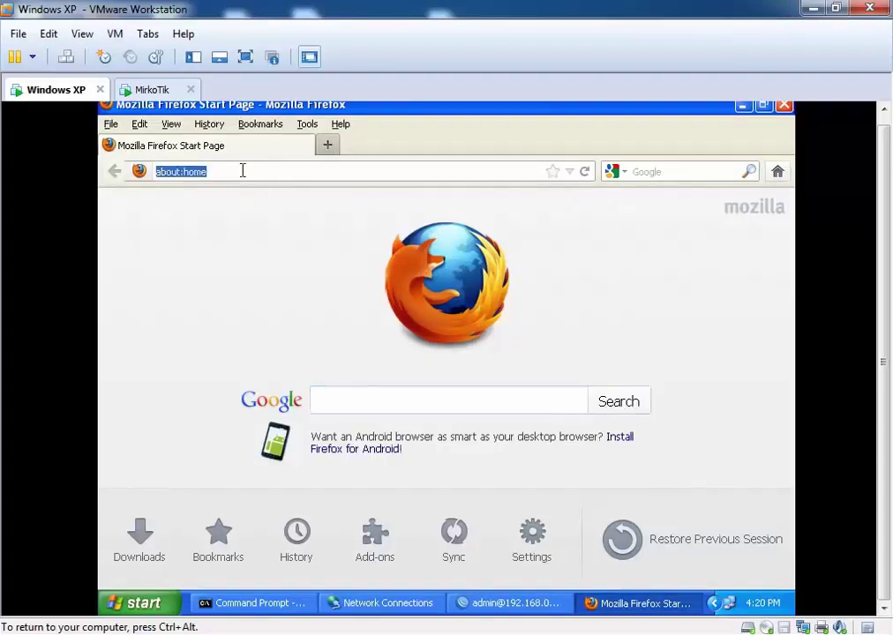
pyautogui.write('google.')
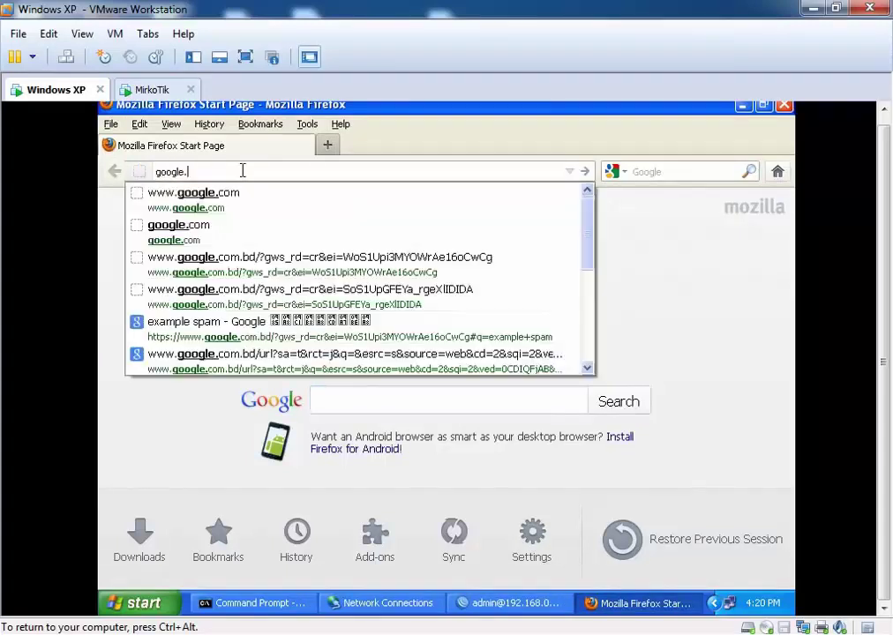
pyautogui.write('com')
pyautogui.press('Return')
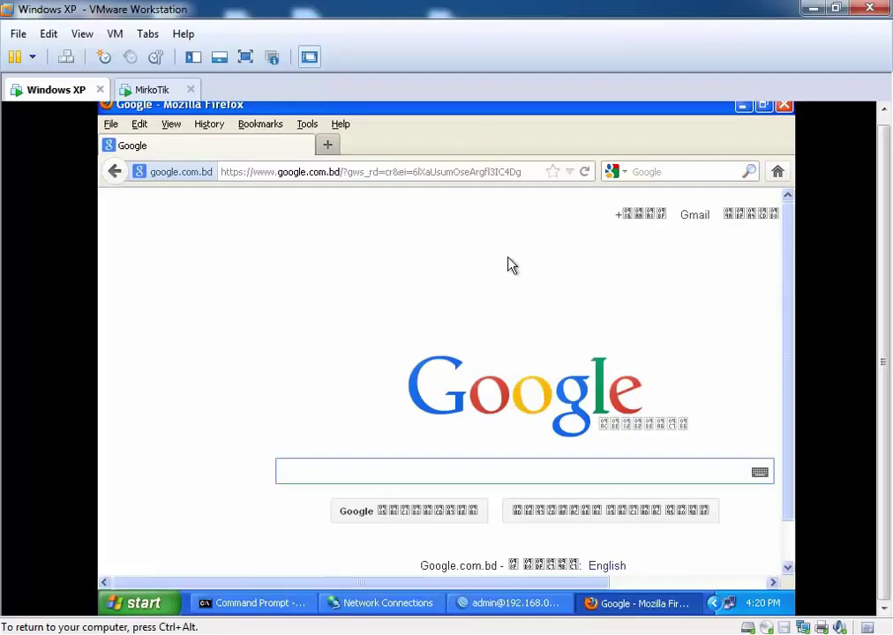
pyautogui.moveTo(790, 364); pyautogui.dragTo(775, 333)
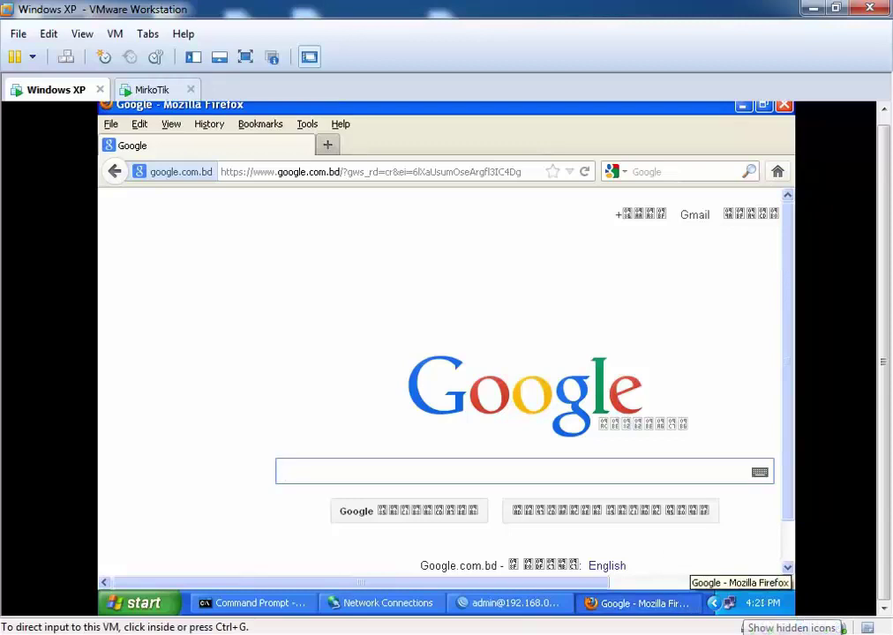
pyautogui.click(748, 627)
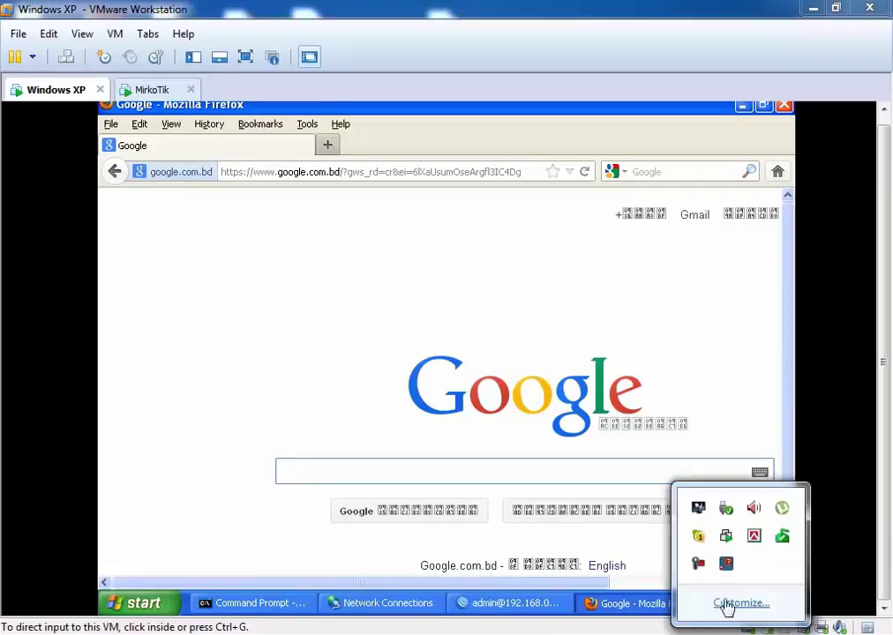
pyautogui.click(697, 564)
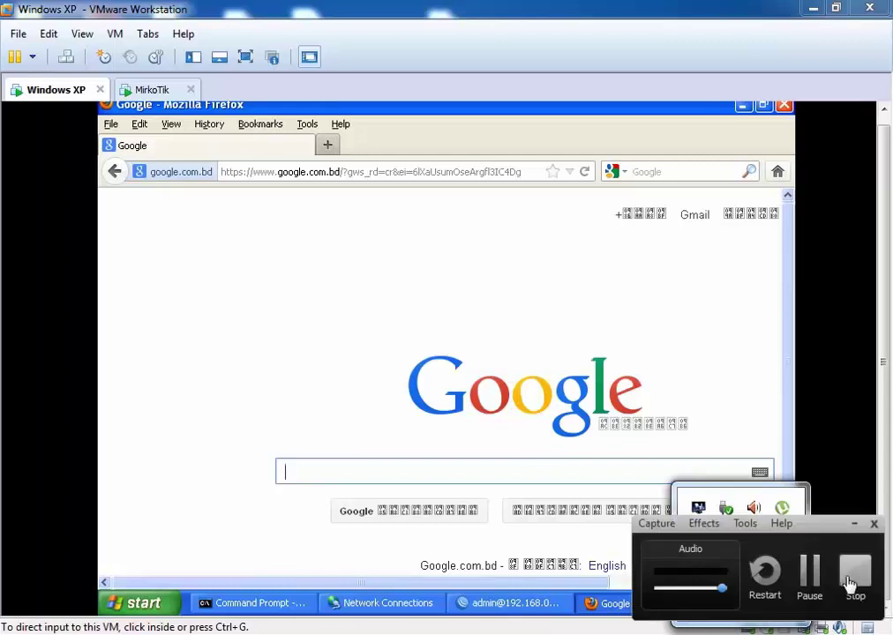